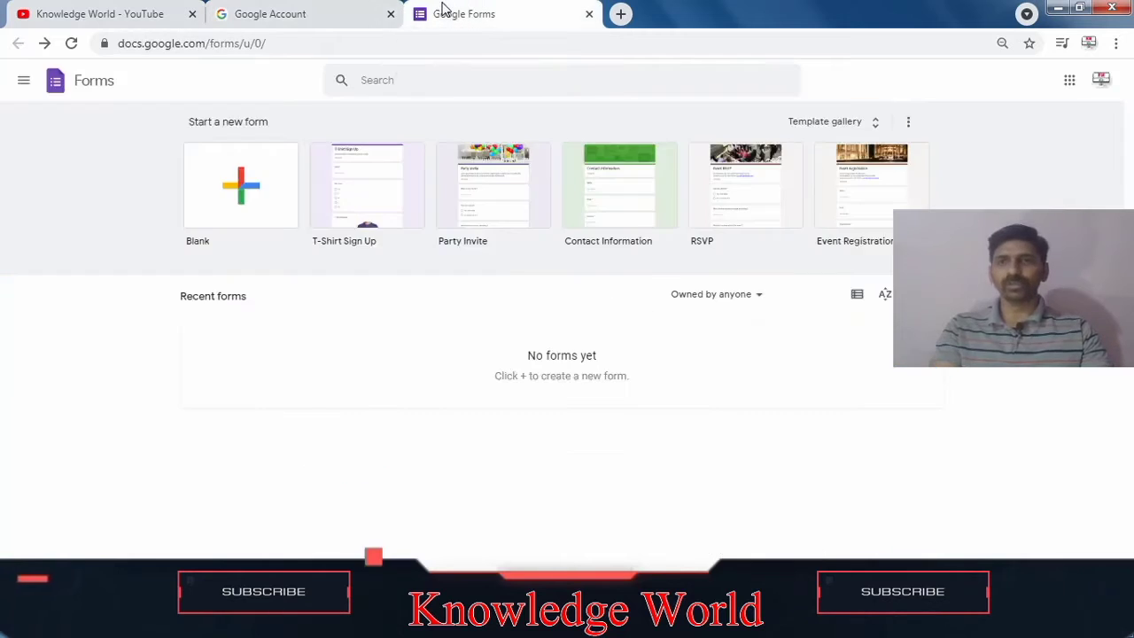
# Step: Open the Google apps launcher from the Google Account page and scroll to the Forms app
pyautogui.click(266, 16)
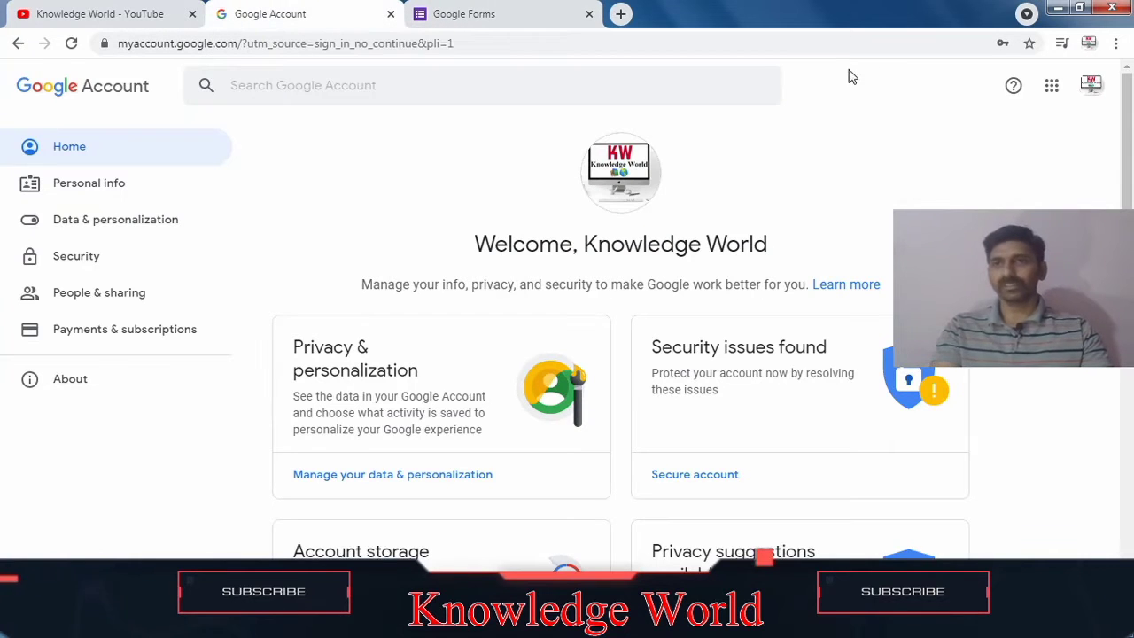
pyautogui.click(1052, 89)
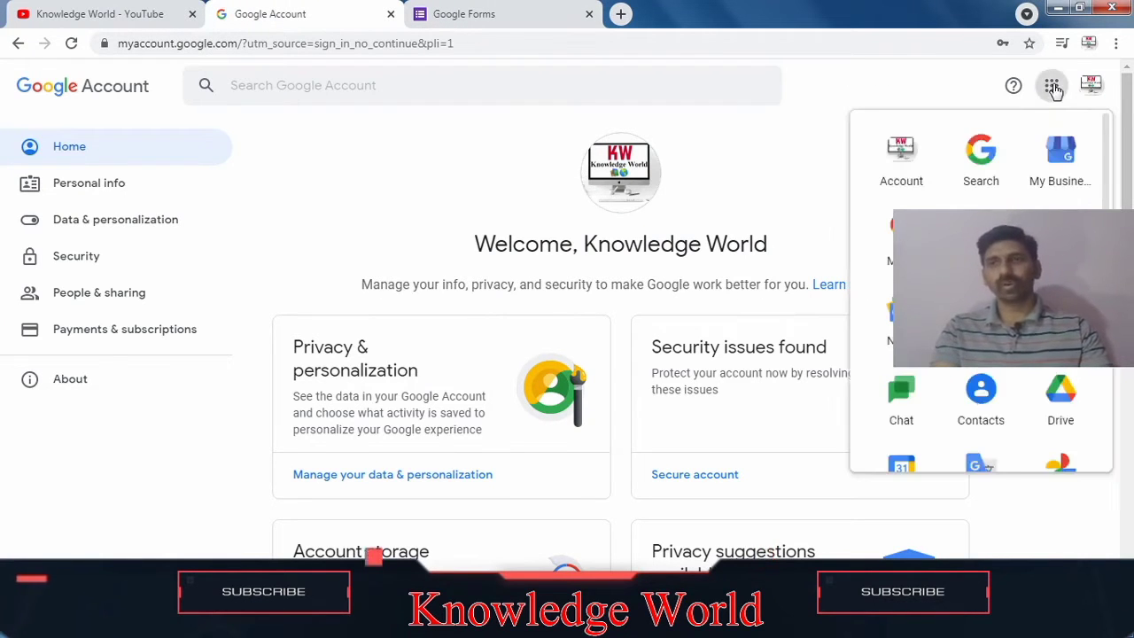
pyautogui.moveTo(1106, 162); pyautogui.dragTo(1133, 458)
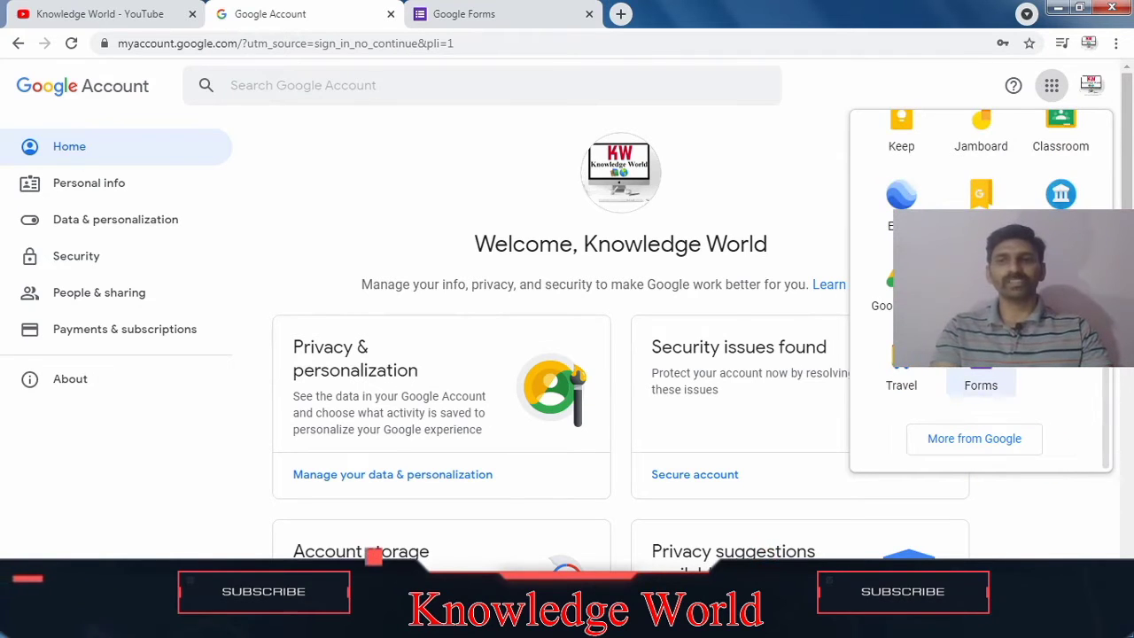
# Step: Restore the browser window to a smaller size and reopen the Google apps launcher, scrolling to Forms
pyautogui.click(1079, 7)
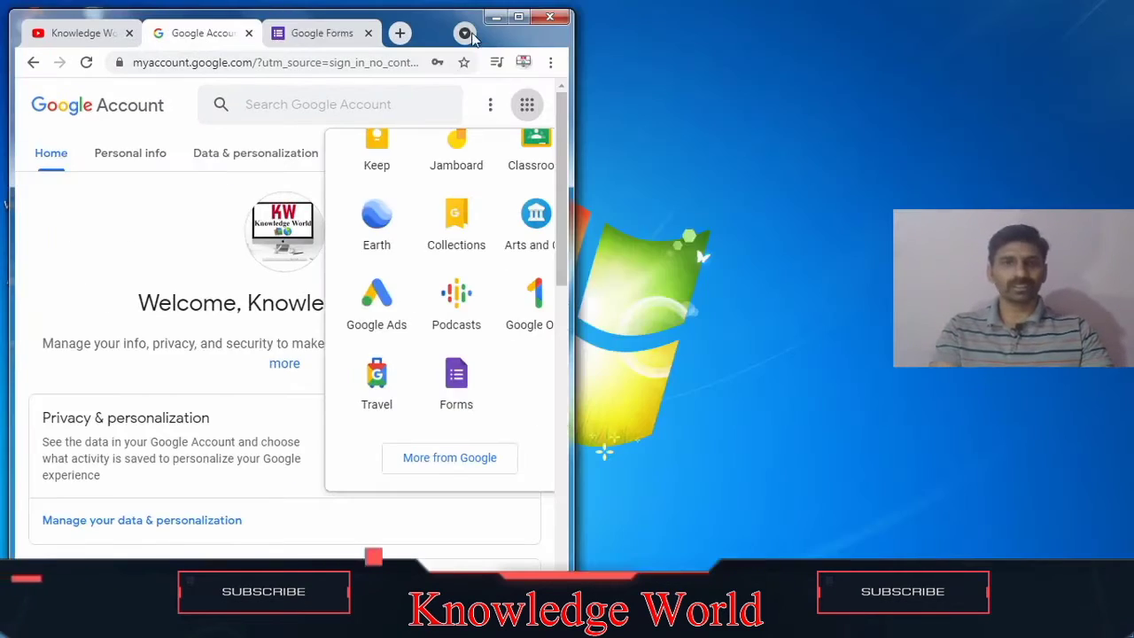
pyautogui.moveTo(580, 66); pyautogui.dragTo(890, 40)
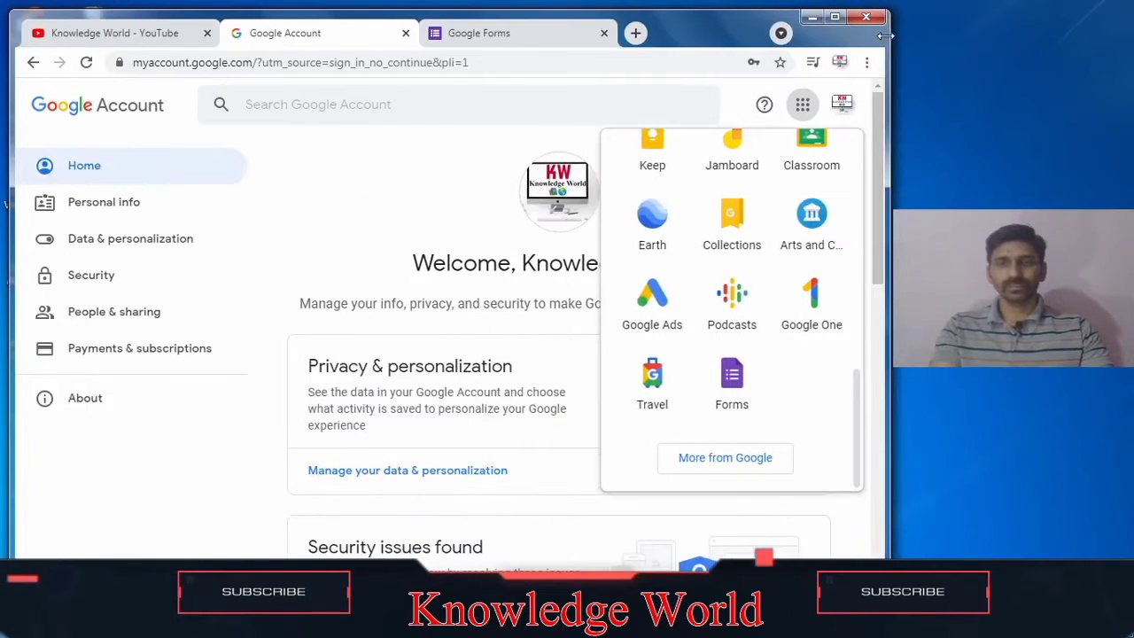
pyautogui.click(804, 110)
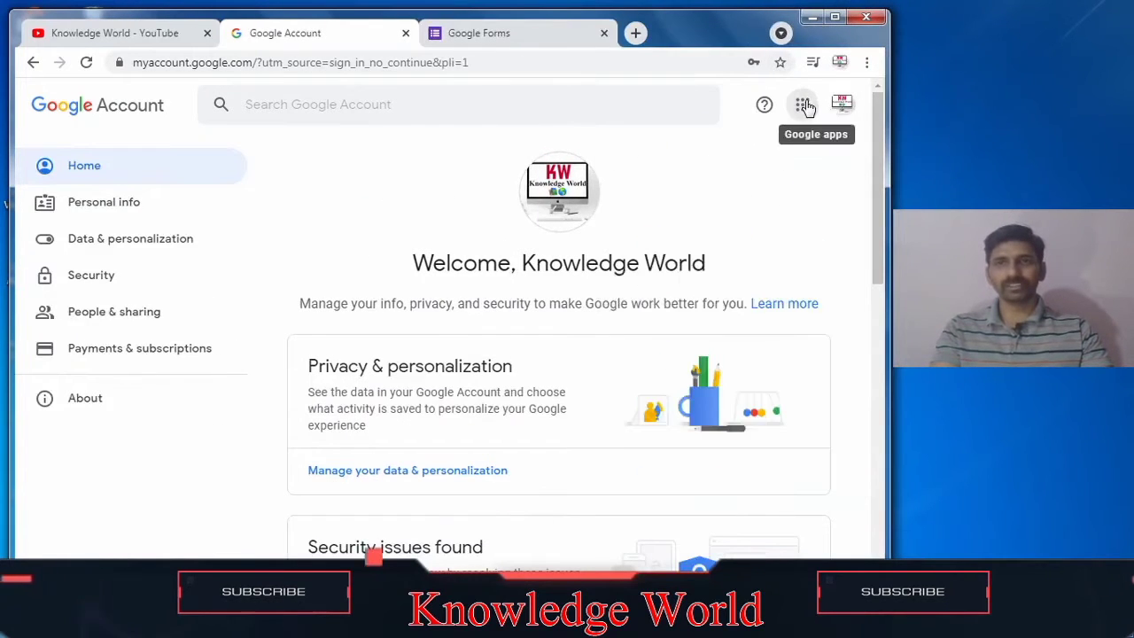
pyautogui.click(805, 109)
pyautogui.moveTo(855, 175); pyautogui.dragTo(898, 422)
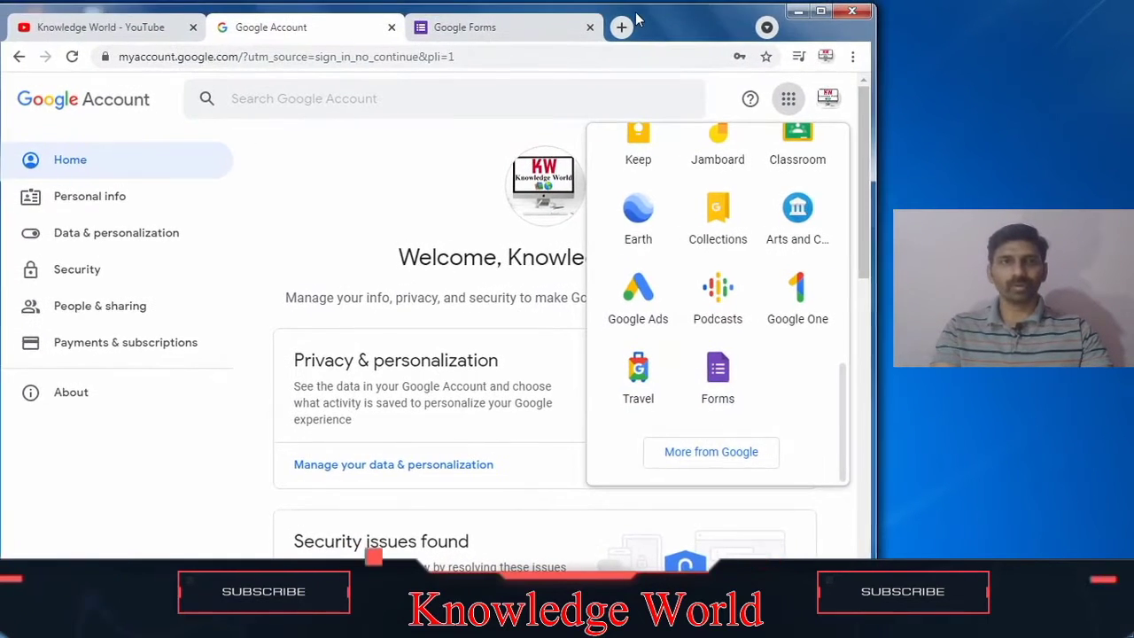
# Step: Open the Google Forms template gallery and choose the Order Form template from the Work section
pyautogui.click(527, 33)
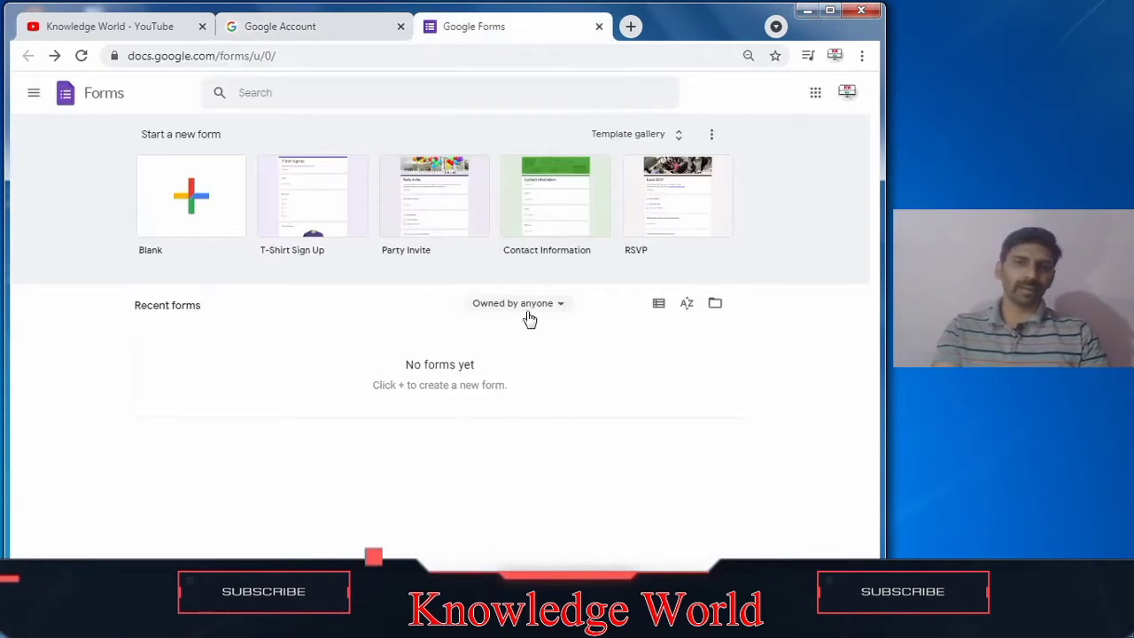
pyautogui.click(662, 138)
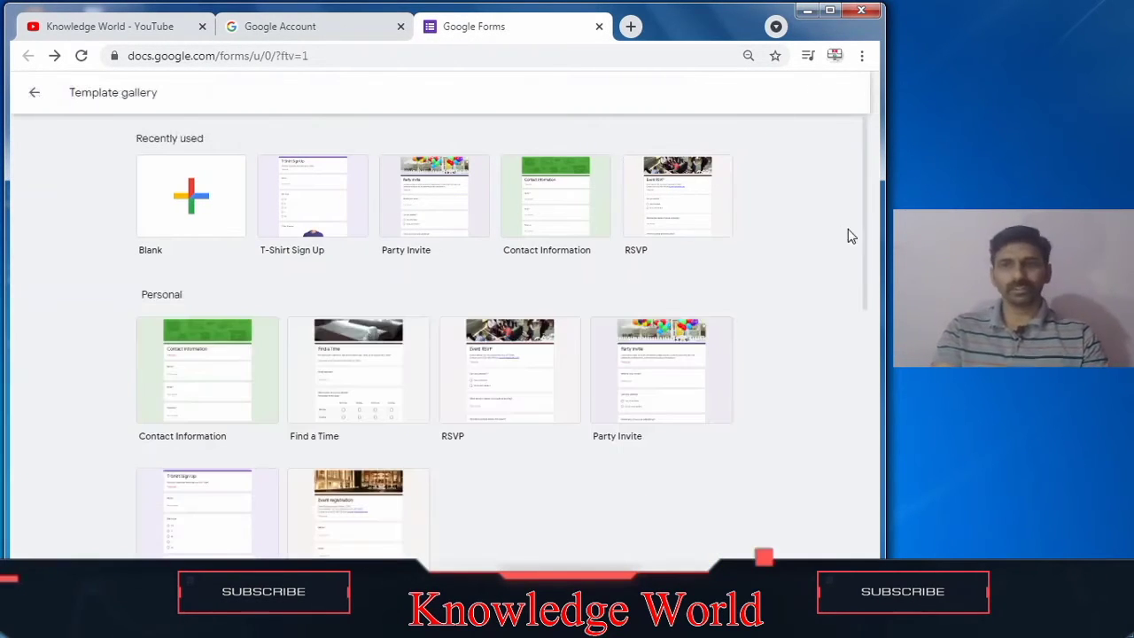
pyautogui.scroll(-1, 868, 239)
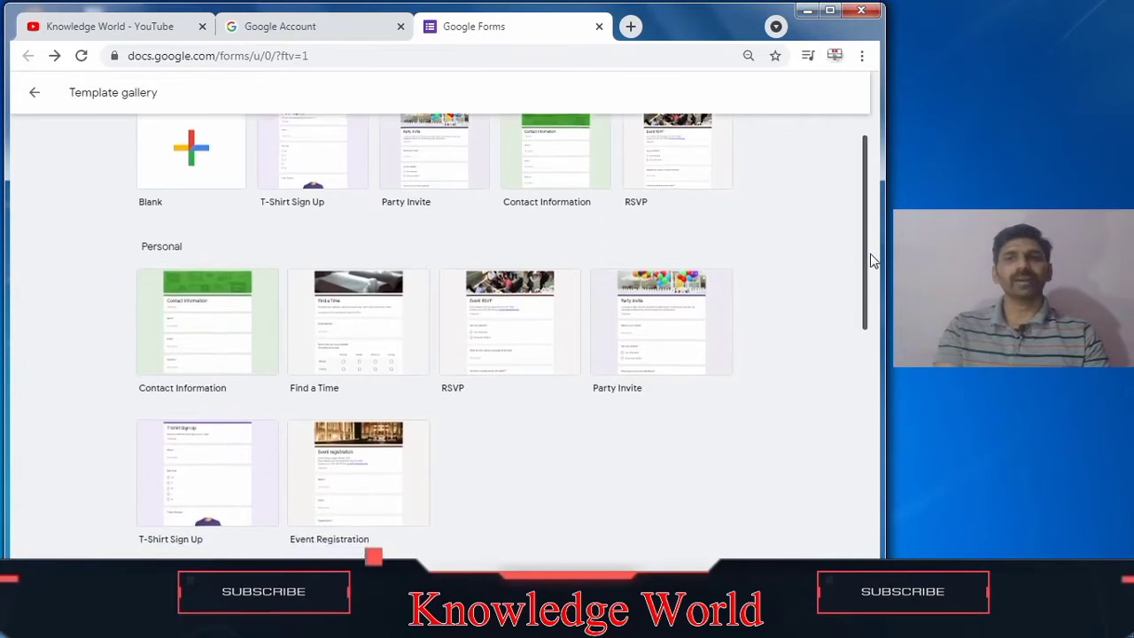
pyautogui.scroll(1, 869, 239)
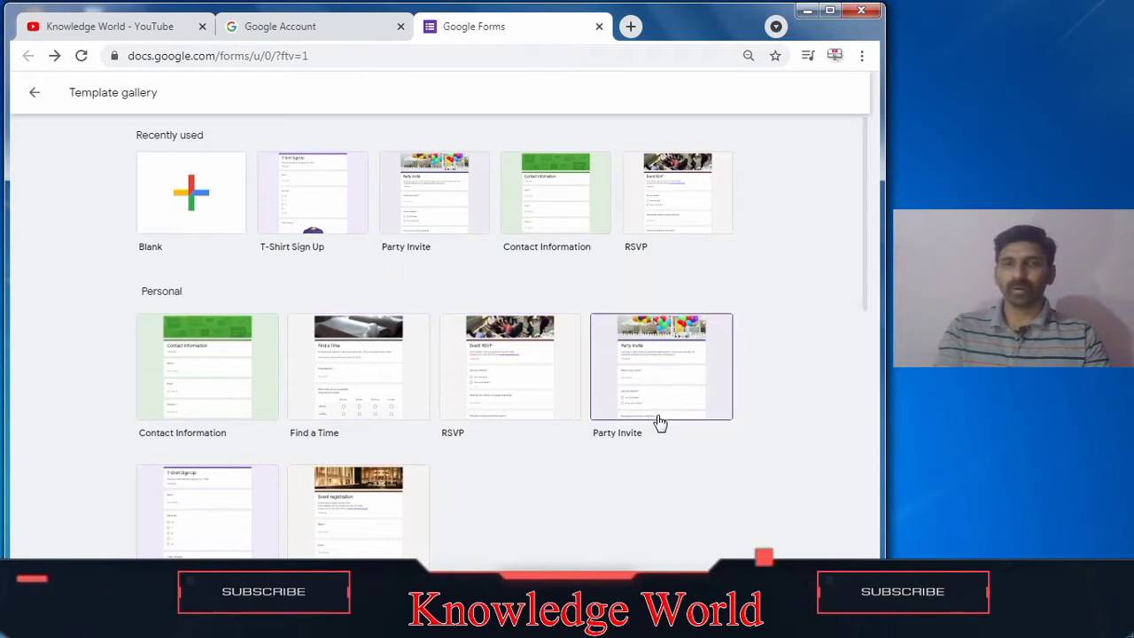
pyautogui.moveTo(866, 248); pyautogui.dragTo(892, 383)
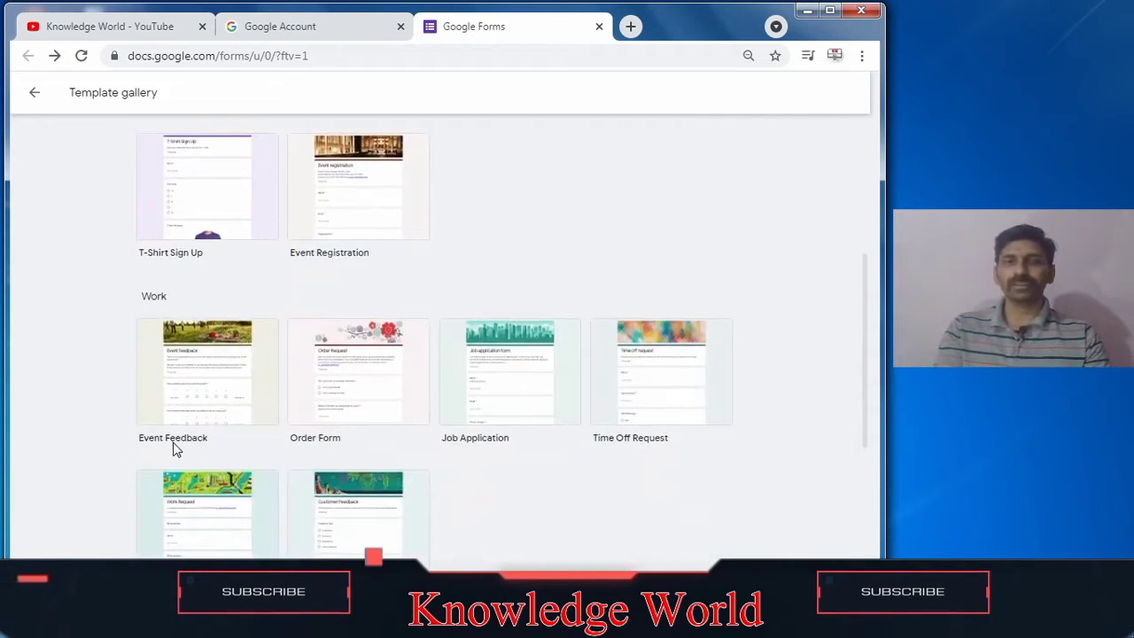
pyautogui.click(415, 417)
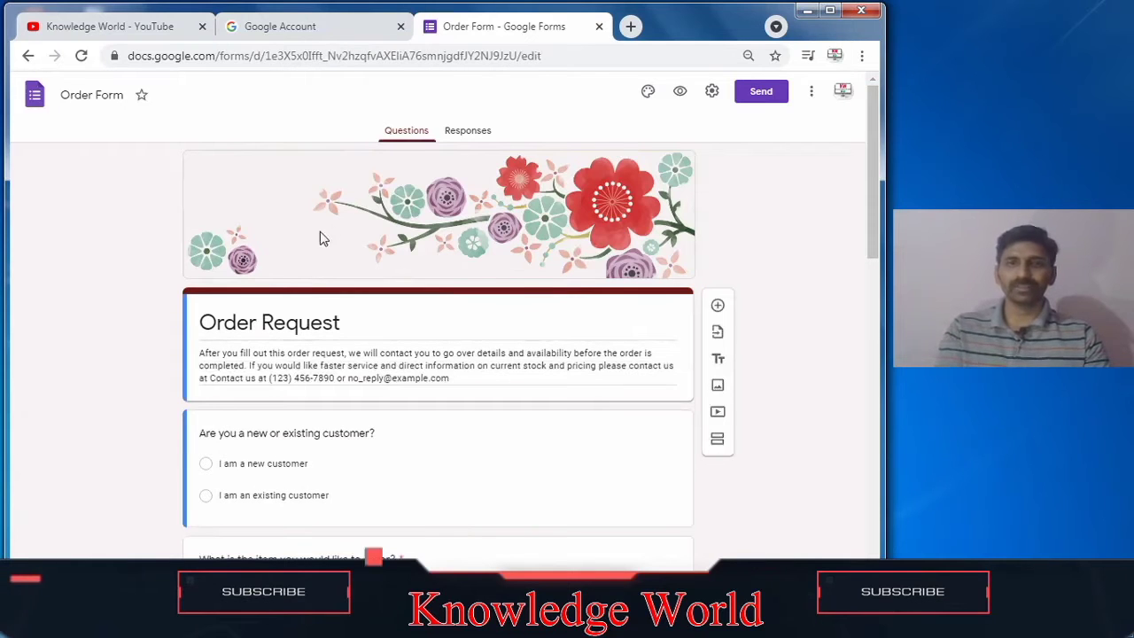
# Step: Review the Order Form questions in the editor and in preview, then return to the editor
pyautogui.scroll(-2, 490, 230)
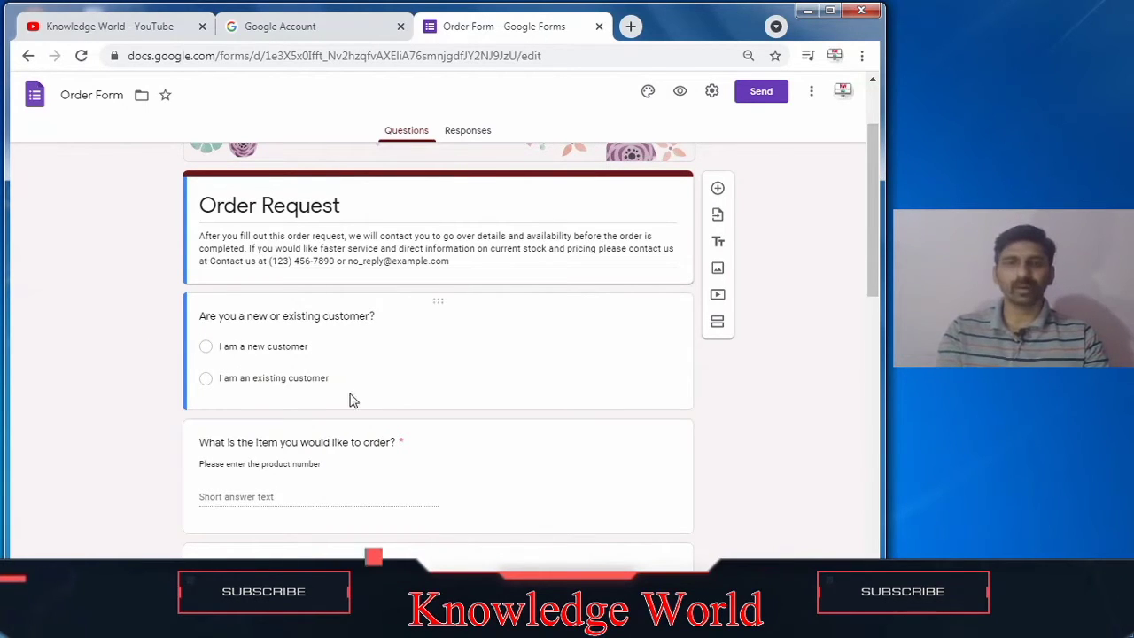
pyautogui.moveTo(872, 256); pyautogui.dragTo(861, 321)
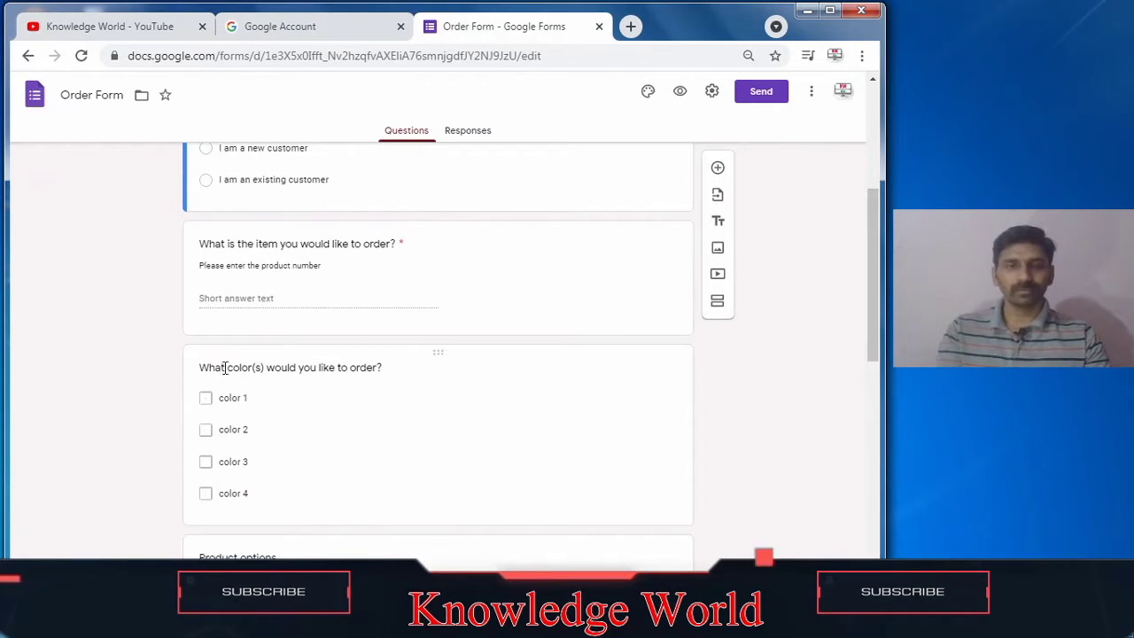
pyautogui.moveTo(871, 339); pyautogui.dragTo(881, 566)
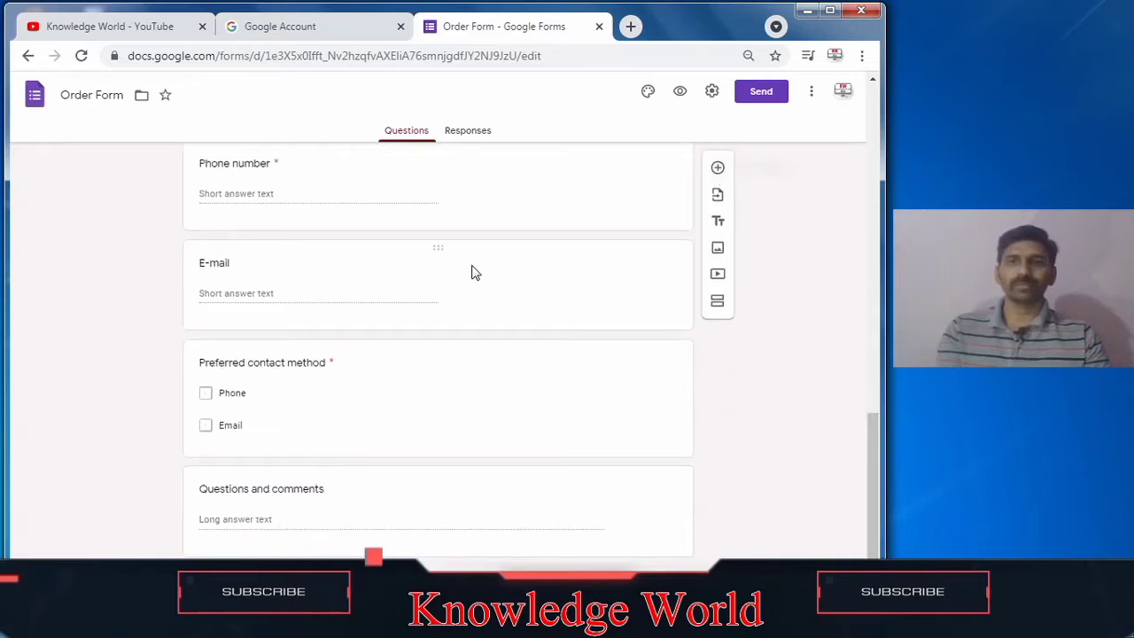
pyautogui.click(680, 94)
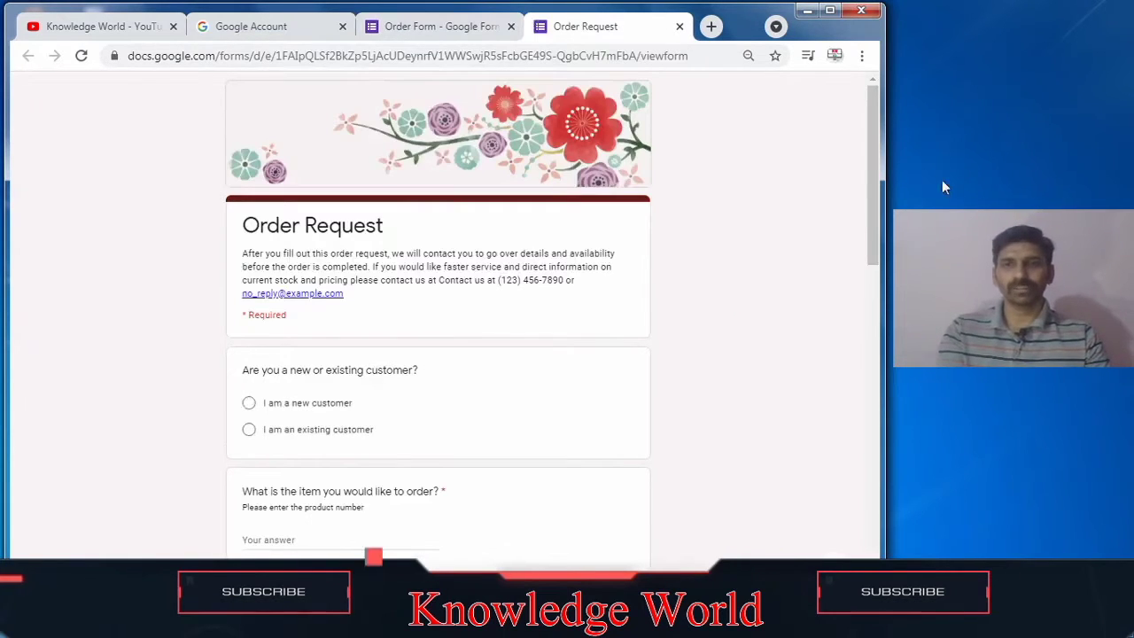
pyautogui.moveTo(875, 199); pyautogui.dragTo(904, 535)
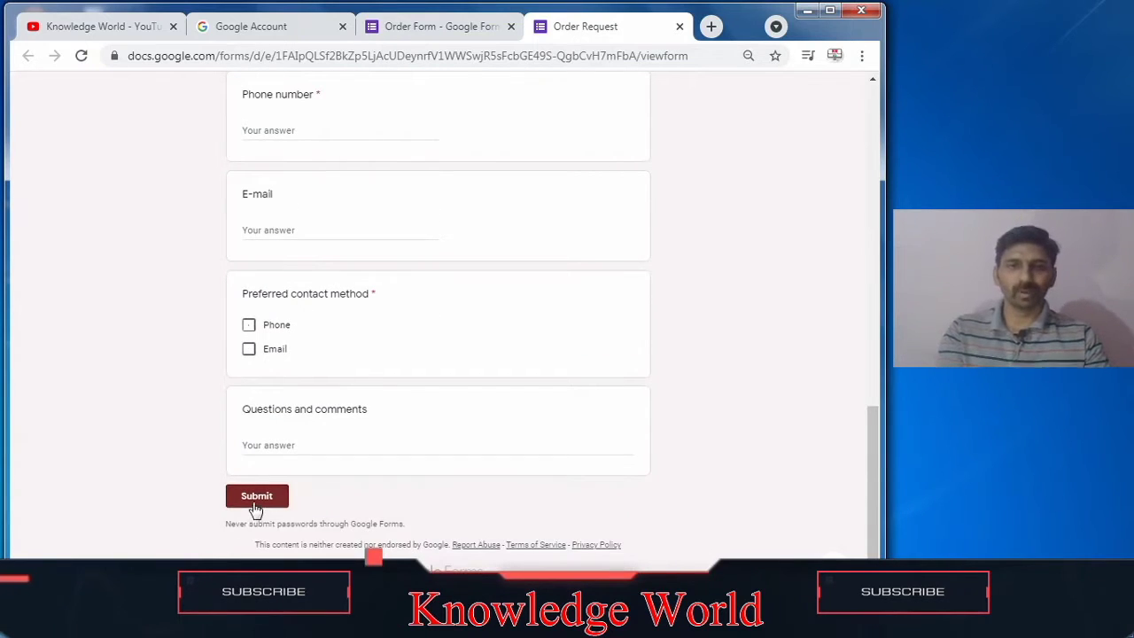
pyautogui.click(404, 35)
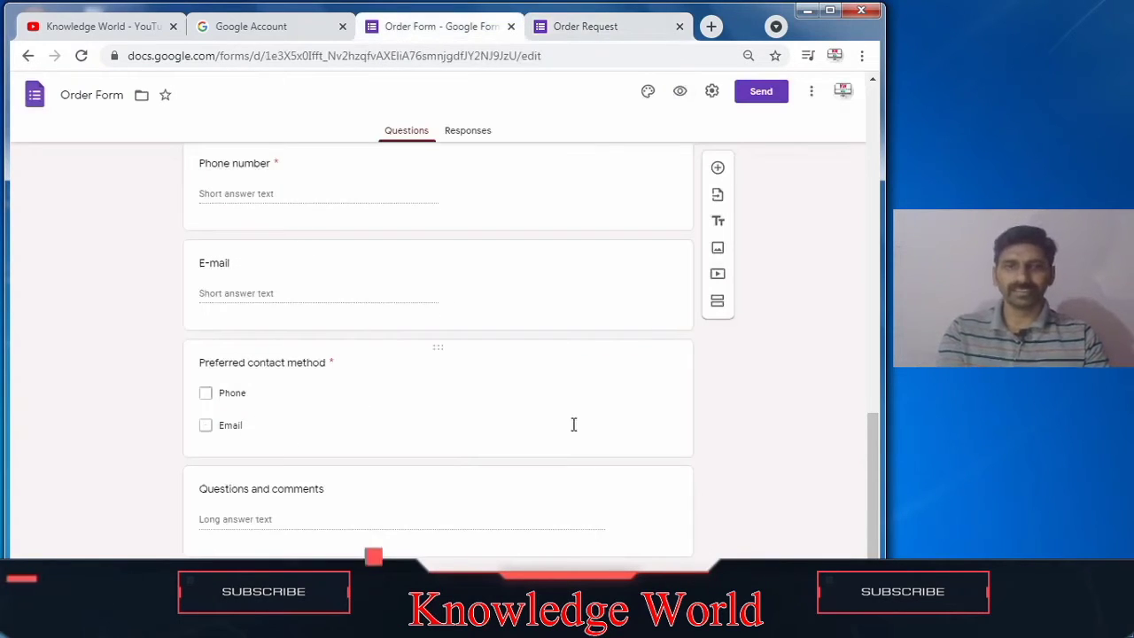
pyautogui.moveTo(876, 515); pyautogui.dragTo(894, 92)
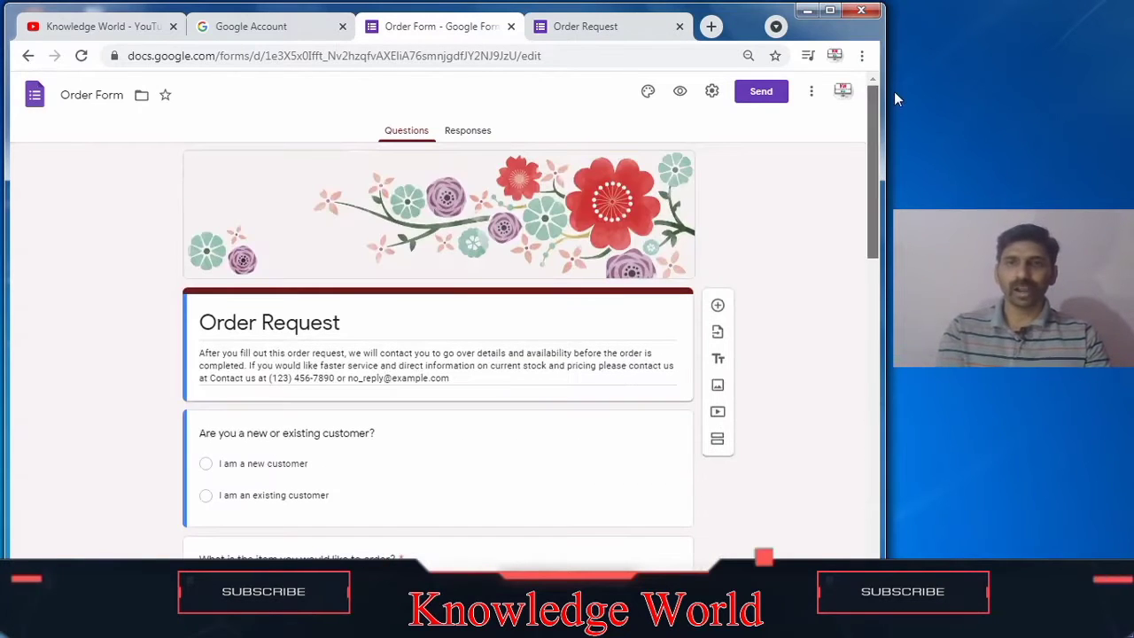
# Step: Browse the template gallery's Personal, Work and Education categories
pyautogui.click(28, 56)
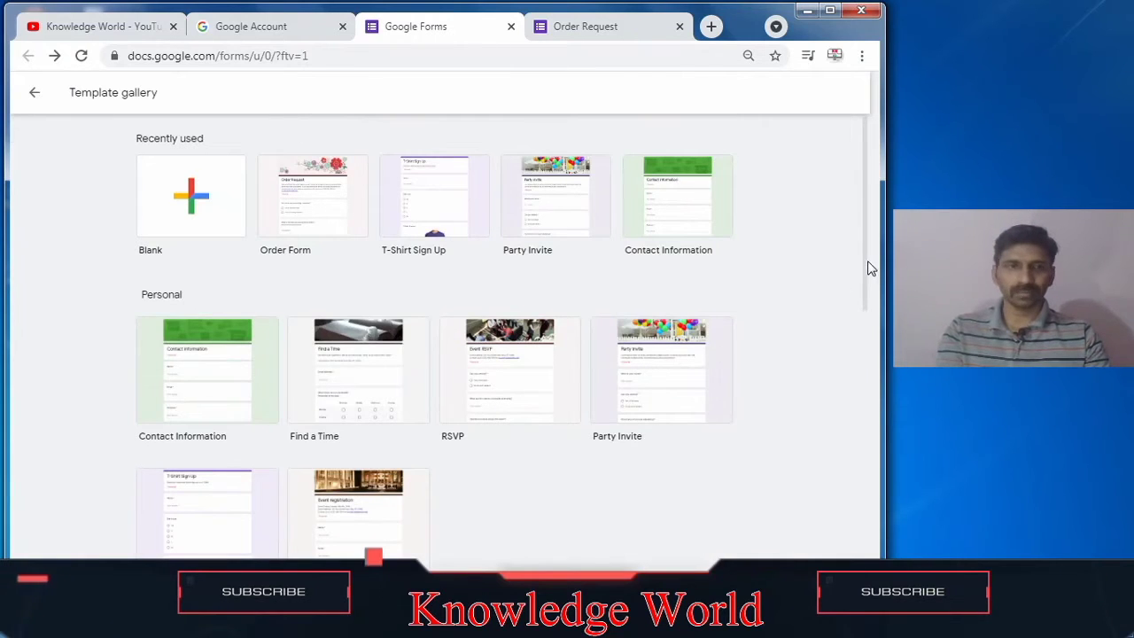
pyautogui.moveTo(874, 284); pyautogui.dragTo(614, 387)
pyautogui.moveTo(869, 288); pyautogui.dragTo(884, 457)
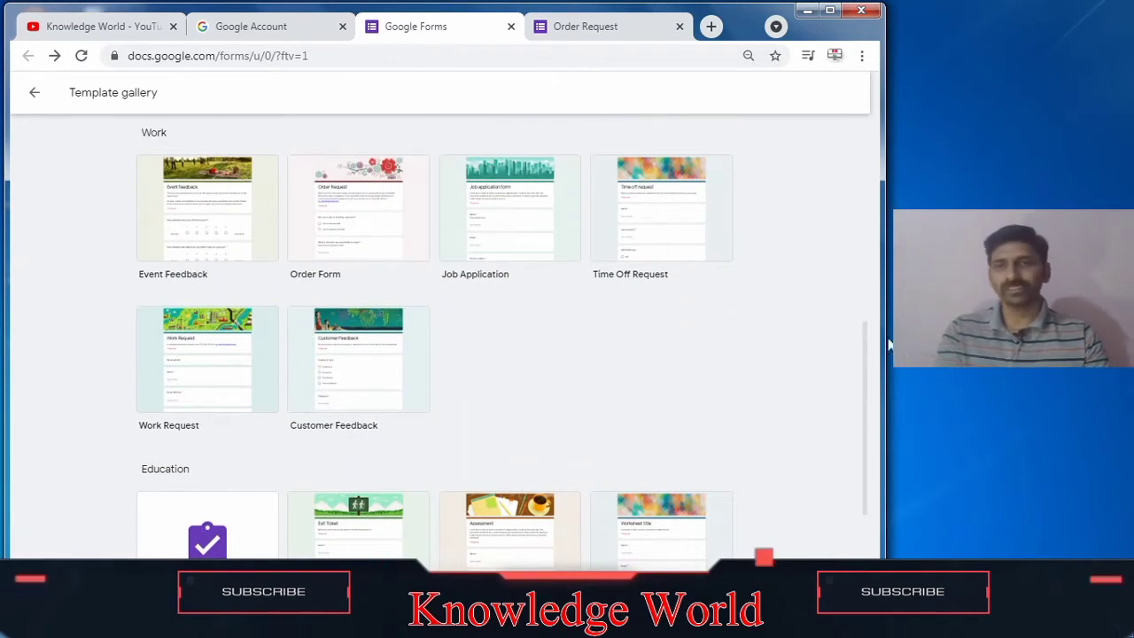
pyautogui.moveTo(865, 356); pyautogui.dragTo(868, 479)
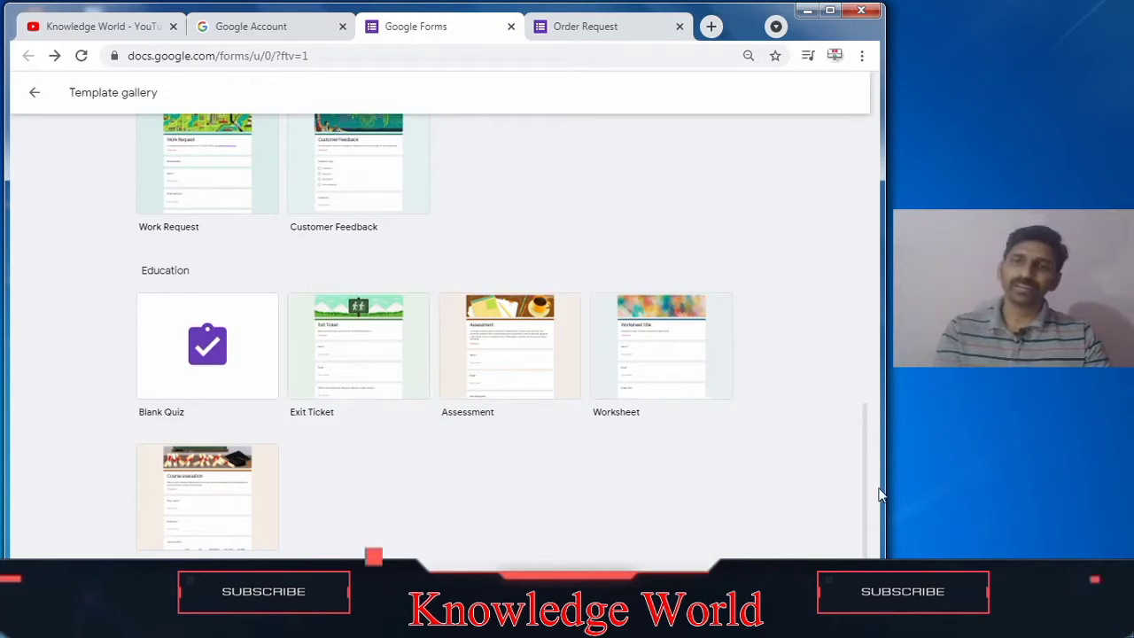
pyautogui.moveTo(864, 493); pyautogui.dragTo(868, 159)
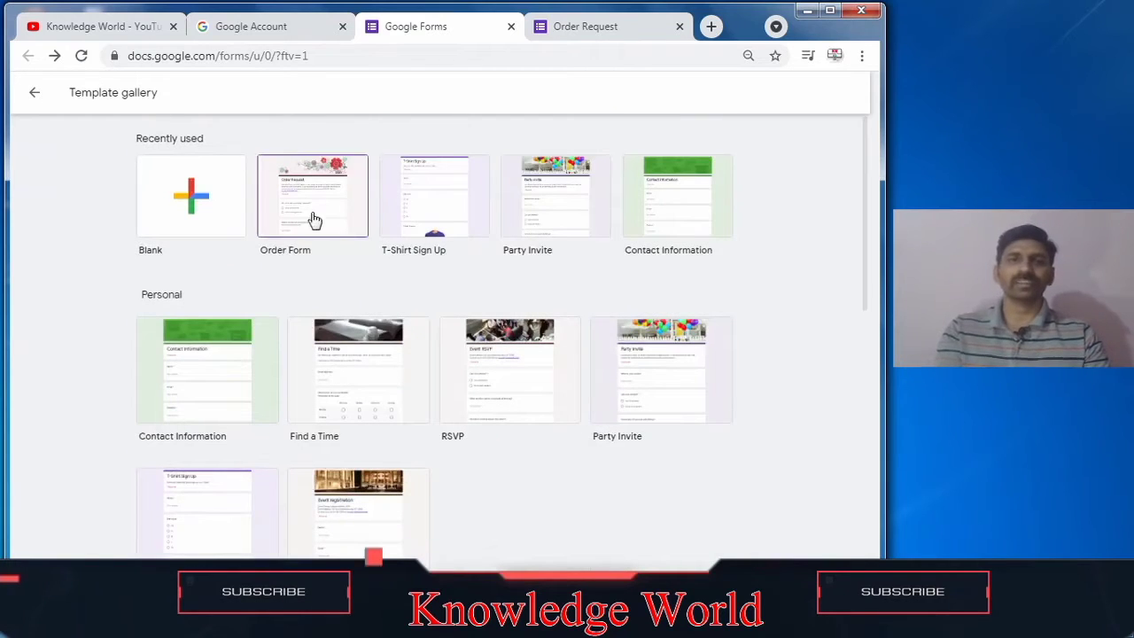
# Step: Create a new blank form and close the Order Request preview tab
pyautogui.click(155, 217)
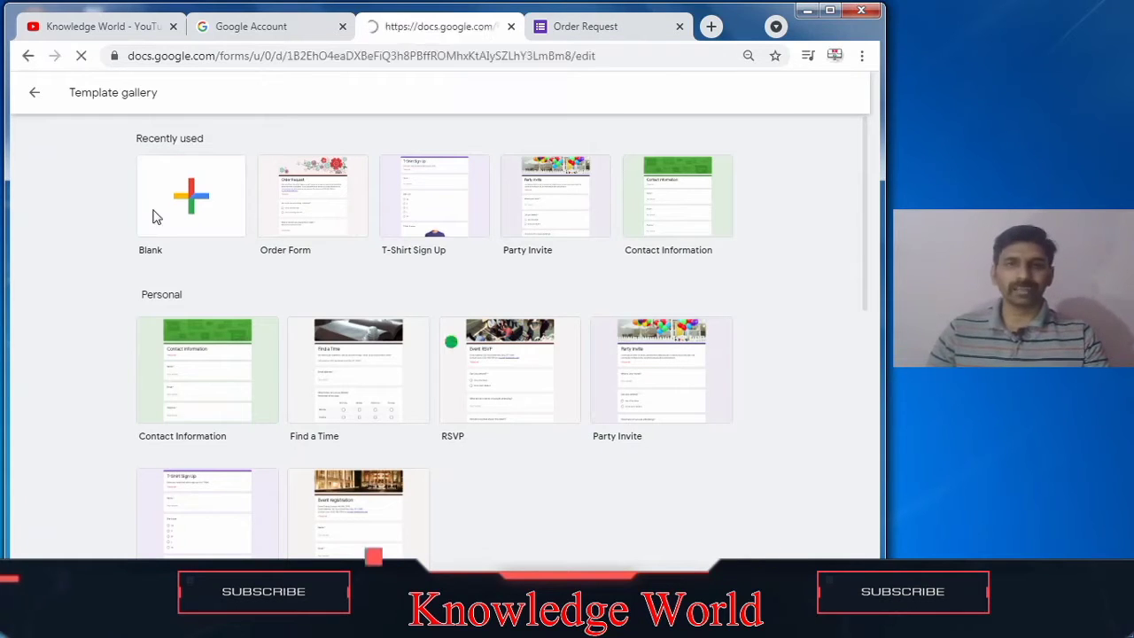
pyautogui.click(680, 27)
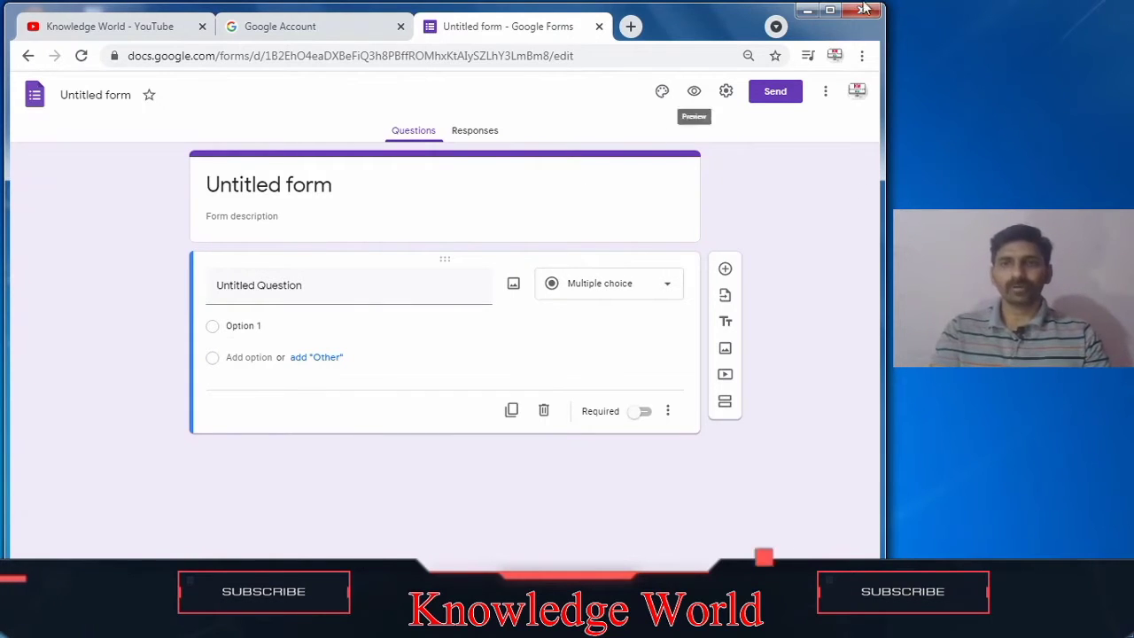
pyautogui.click(833, 11)
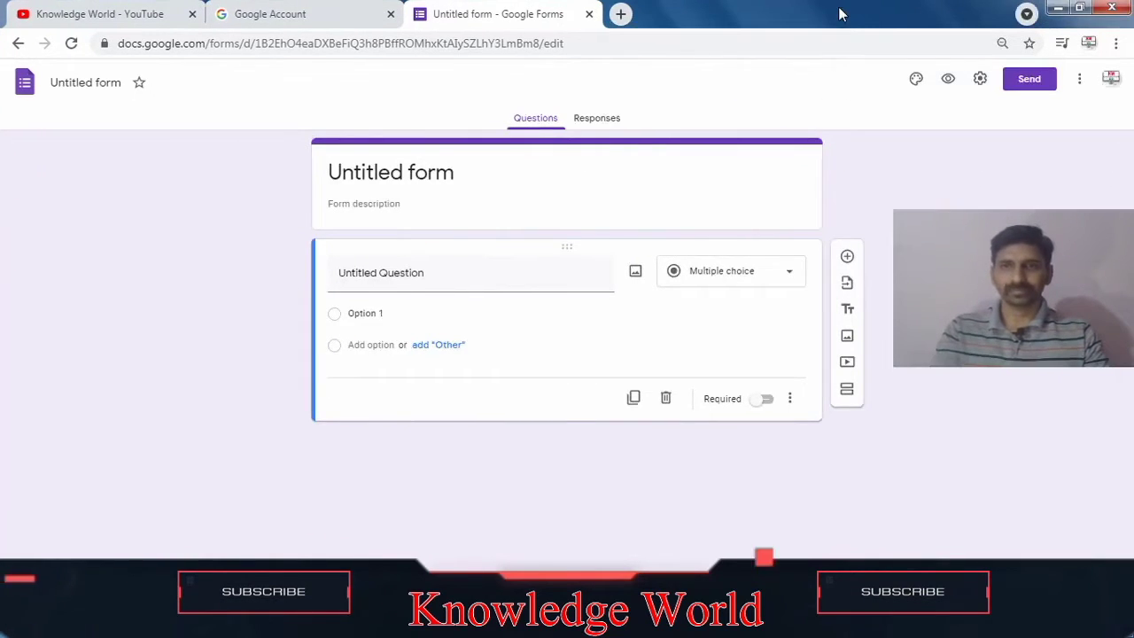
pyautogui.click(1080, 9)
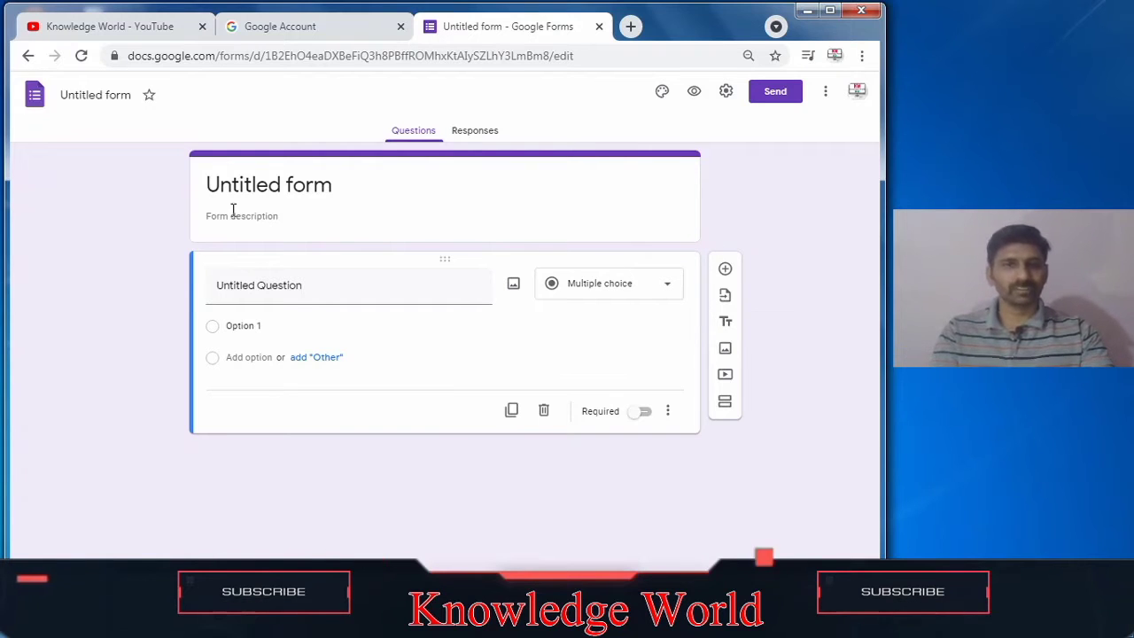
# Step: Title the form Product Survey
pyautogui.click(213, 183)
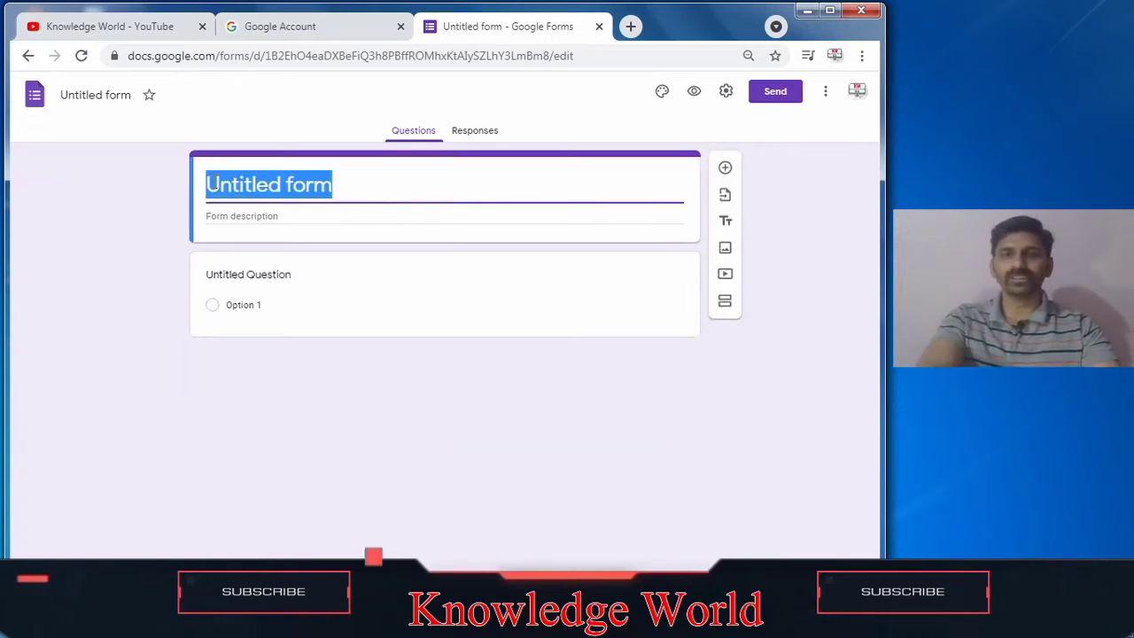
pyautogui.write('Product Survey')
pyautogui.click(381, 215)
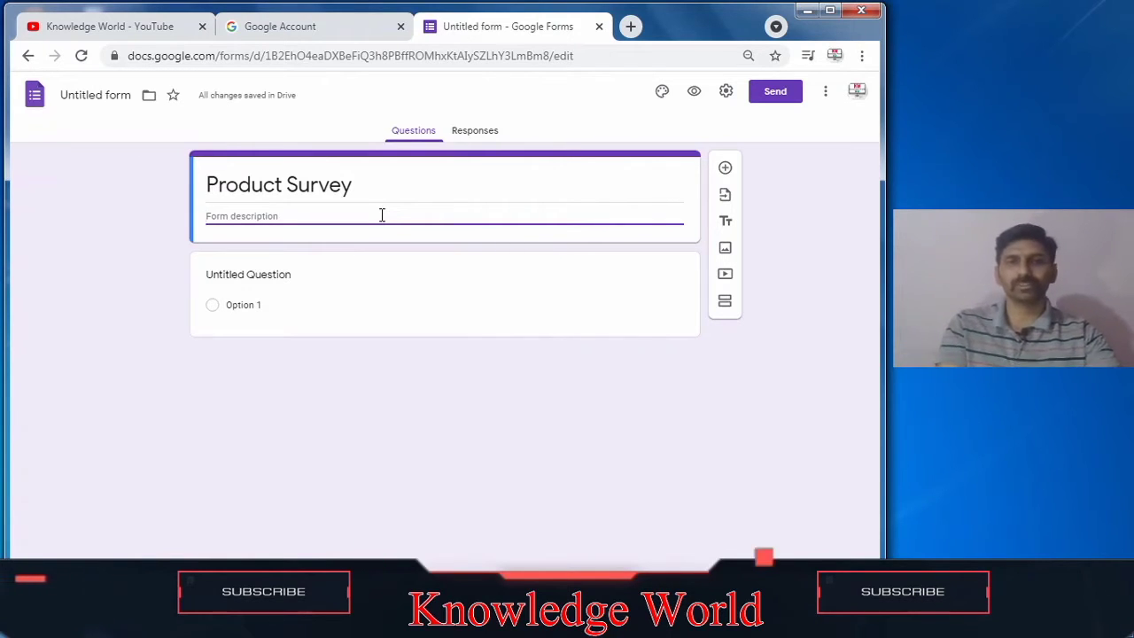
# Step: Set the form description to Man's T-shirt
pyautogui.write('M')
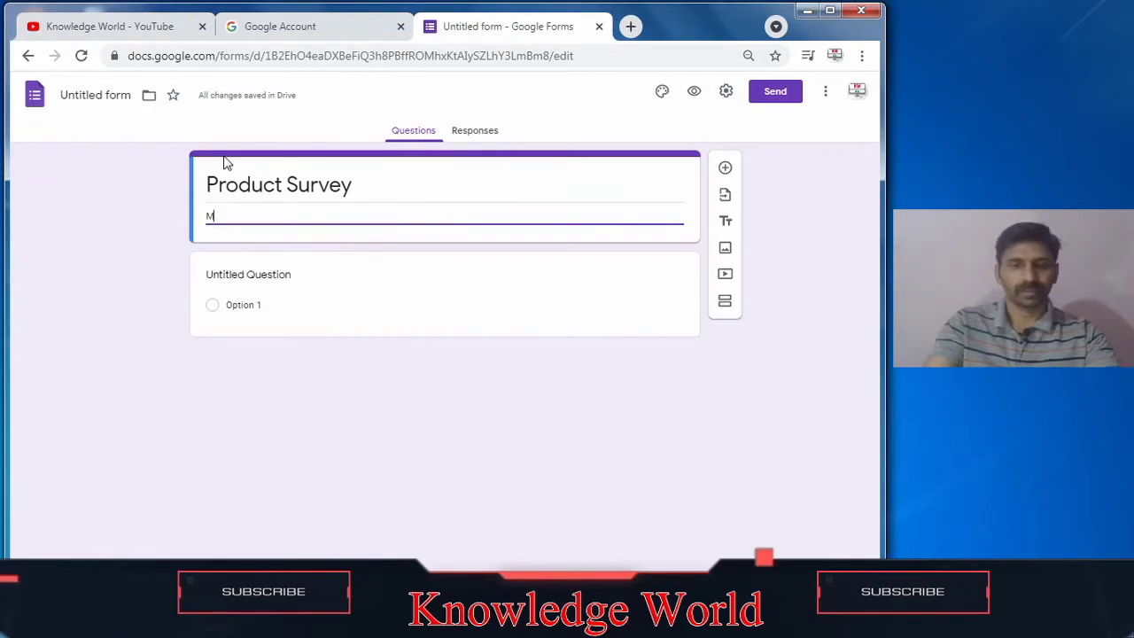
pyautogui.write('an')
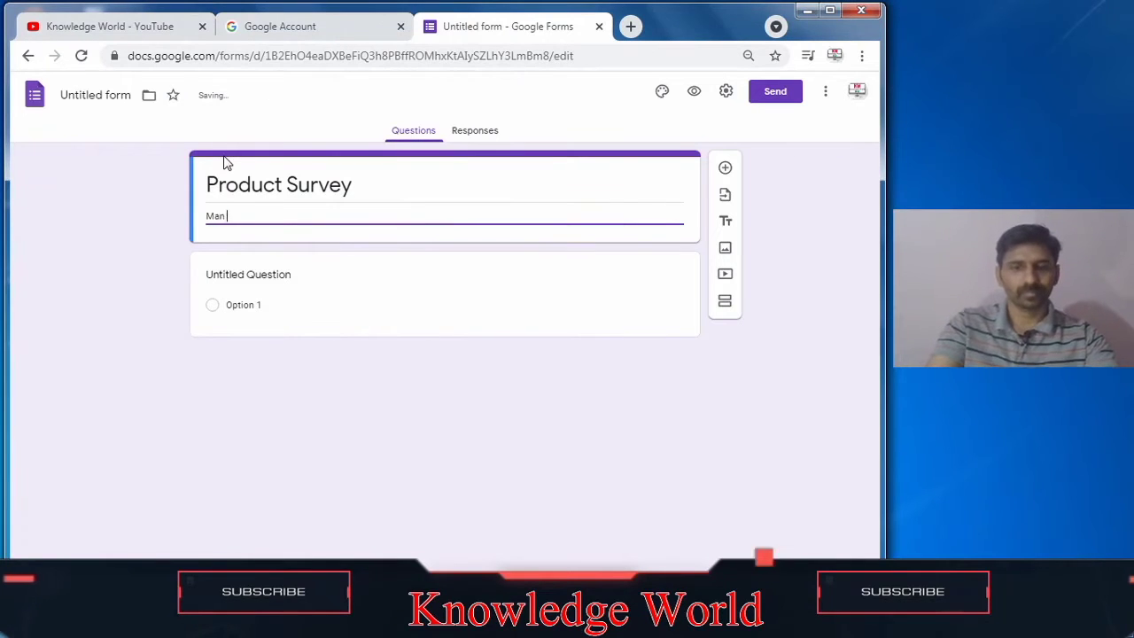
pyautogui.write("'s T")
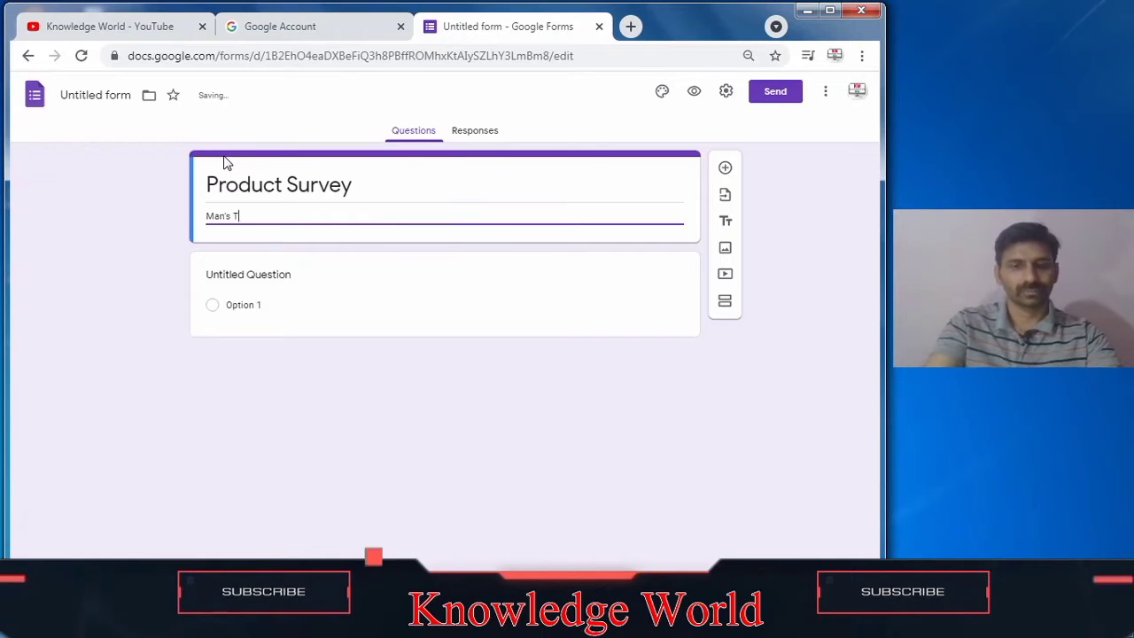
pyautogui.write('sh')
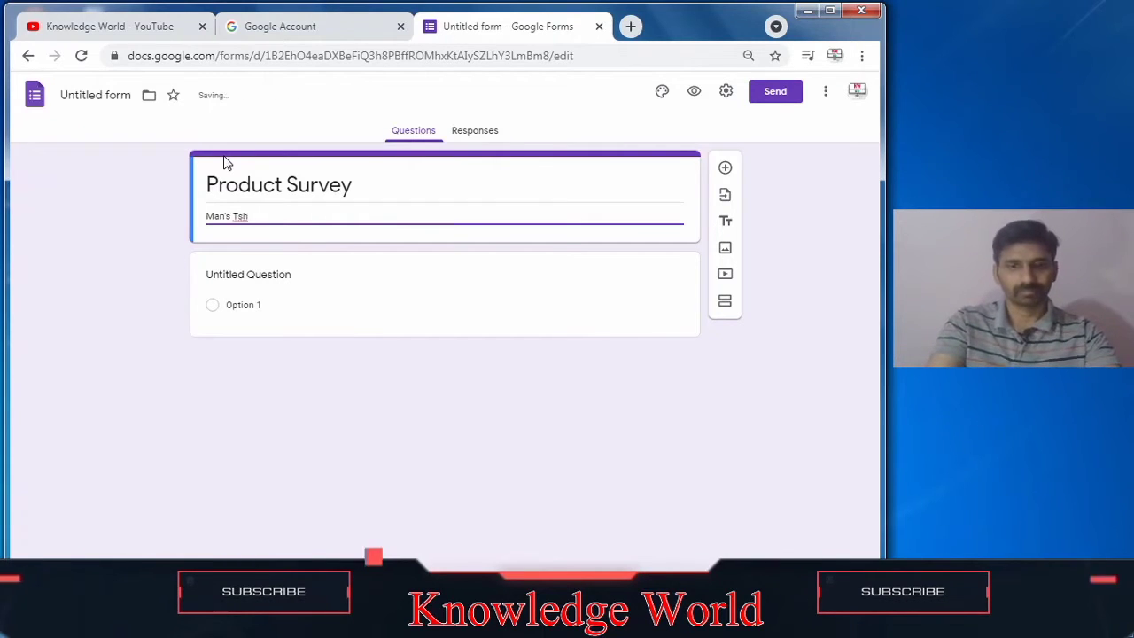
pyautogui.write('i')
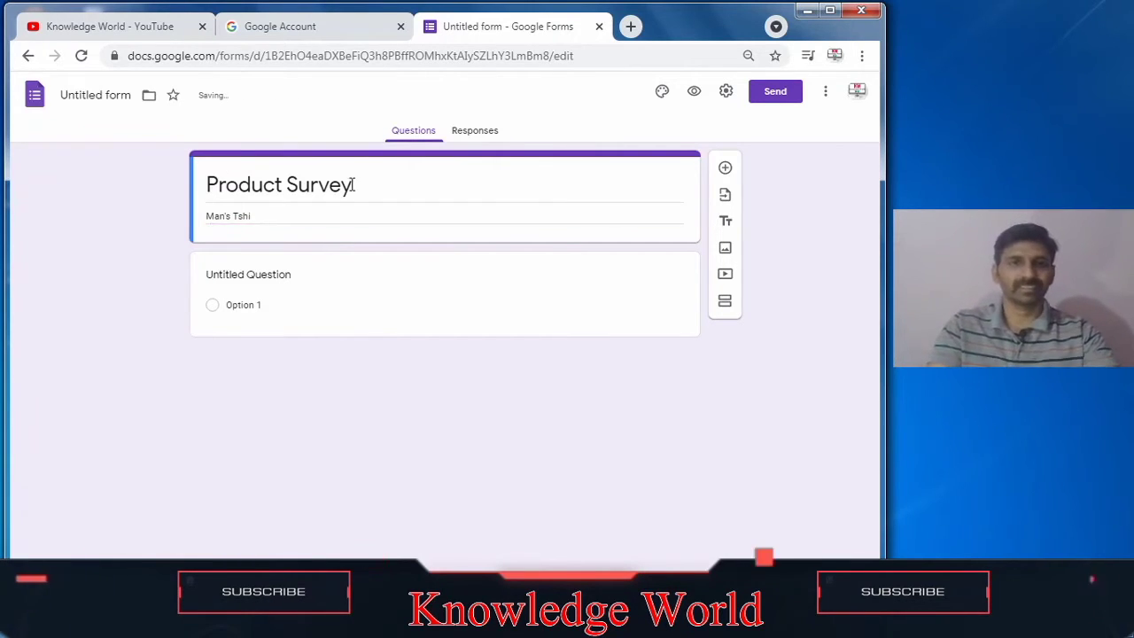
pyautogui.tripleClick(330, 213)
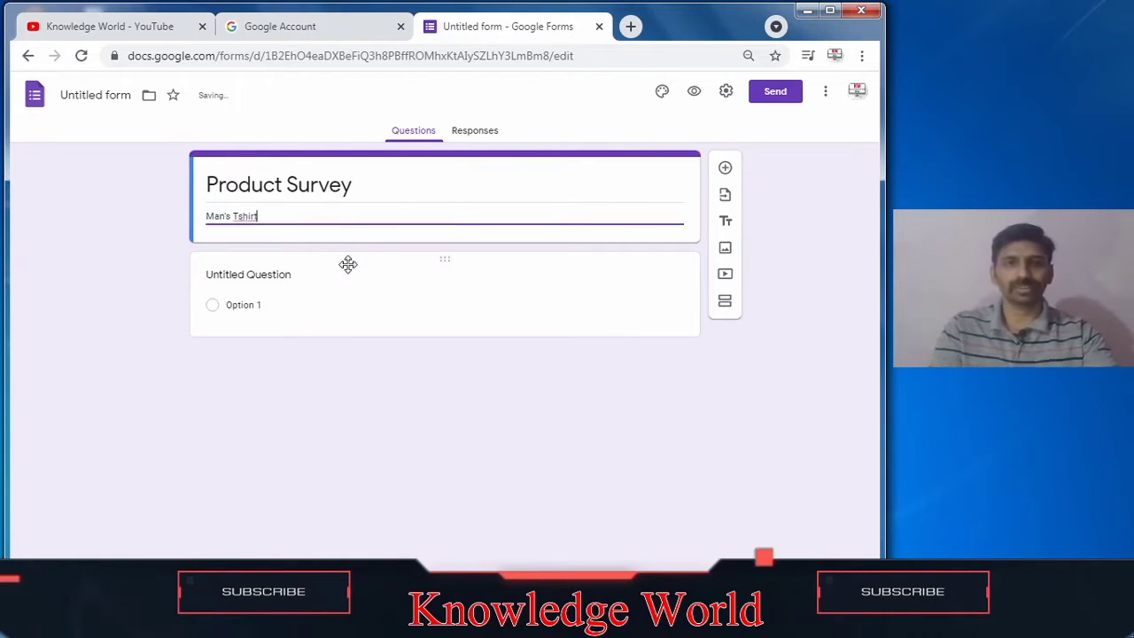
pyautogui.click(338, 291)
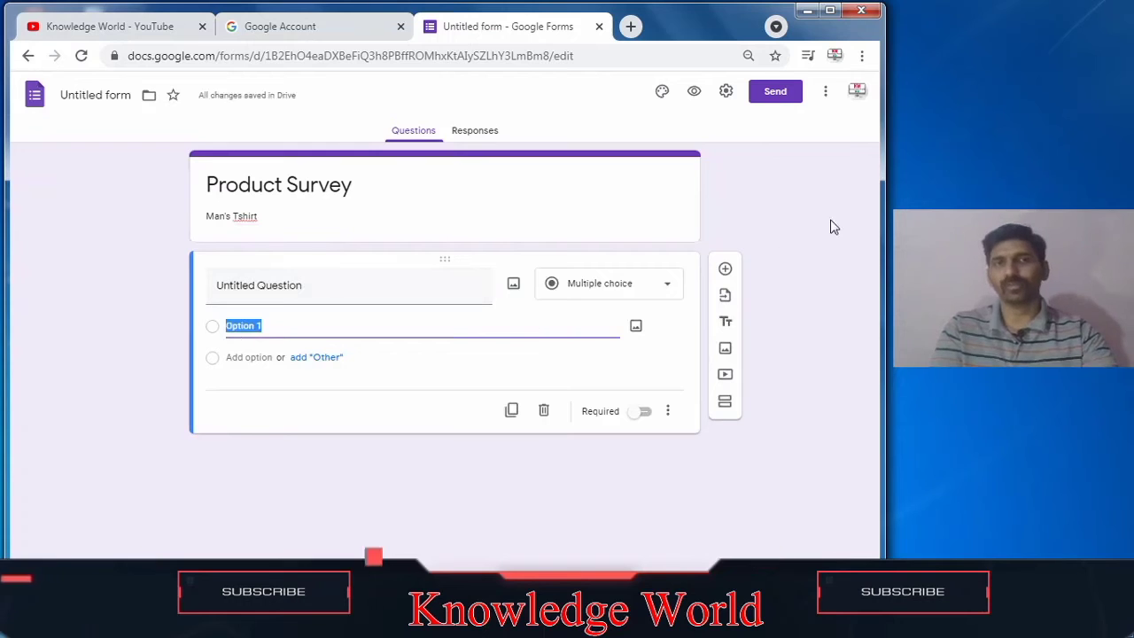
pyautogui.click(241, 216)
pyautogui.click(237, 216)
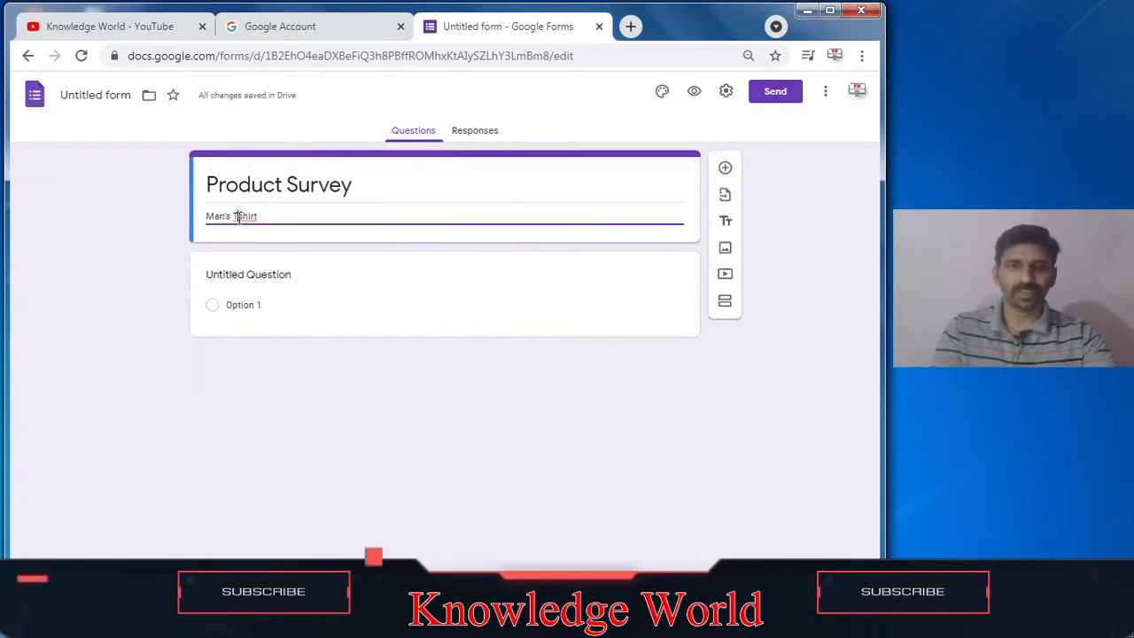
pyautogui.write('-')
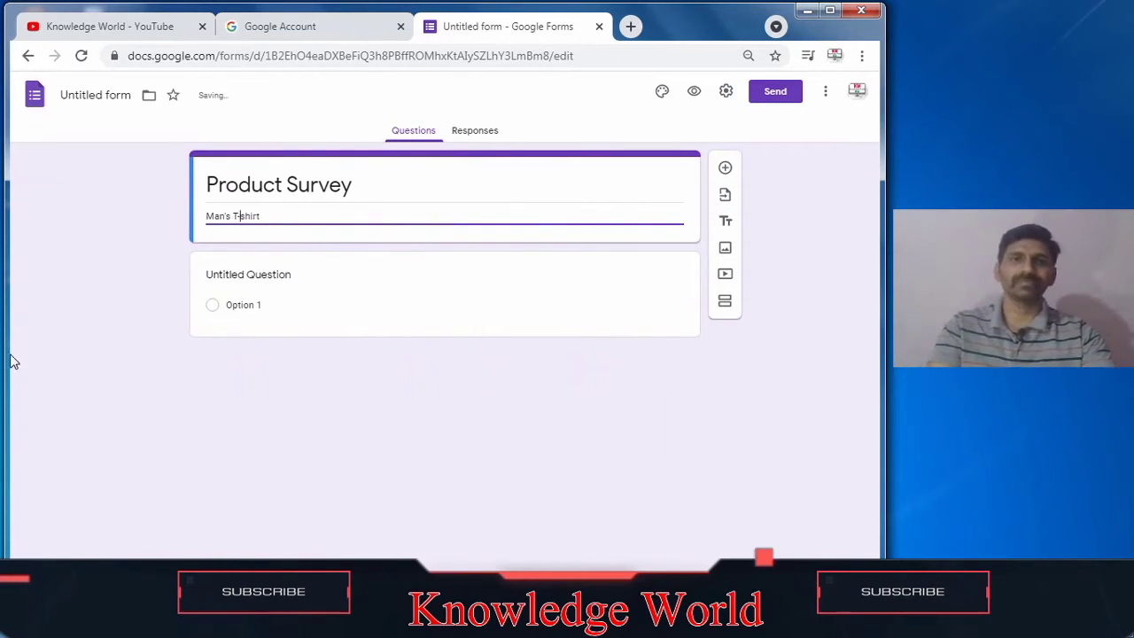
pyautogui.click(10, 359)
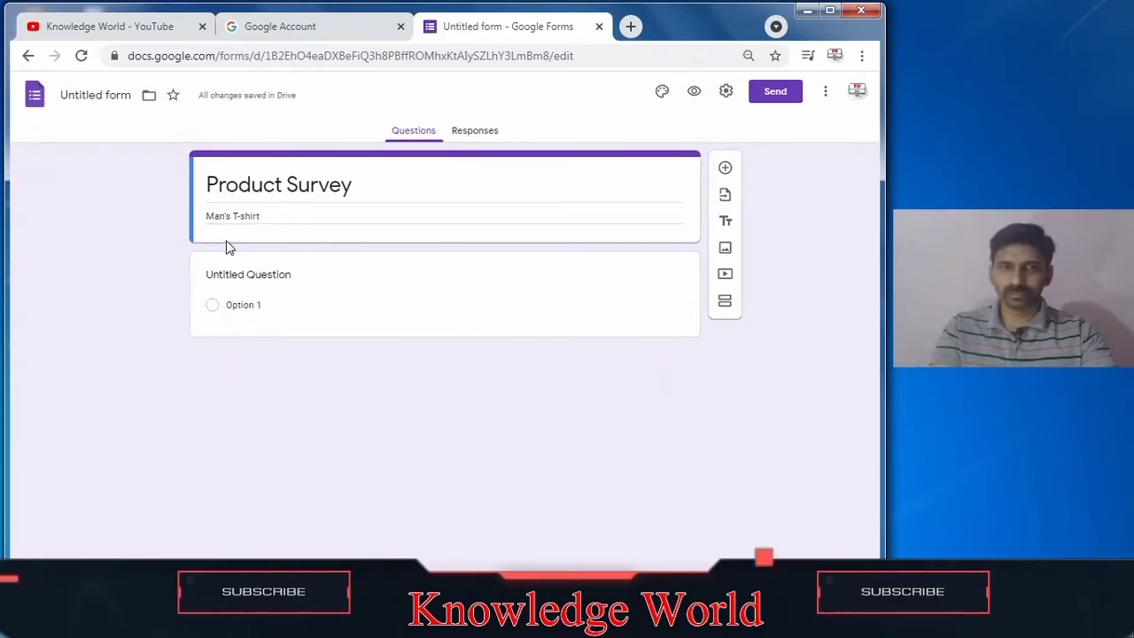
# Step: Replace the first question's title with 'Which color t-shirt you like?'
pyautogui.click(225, 292)
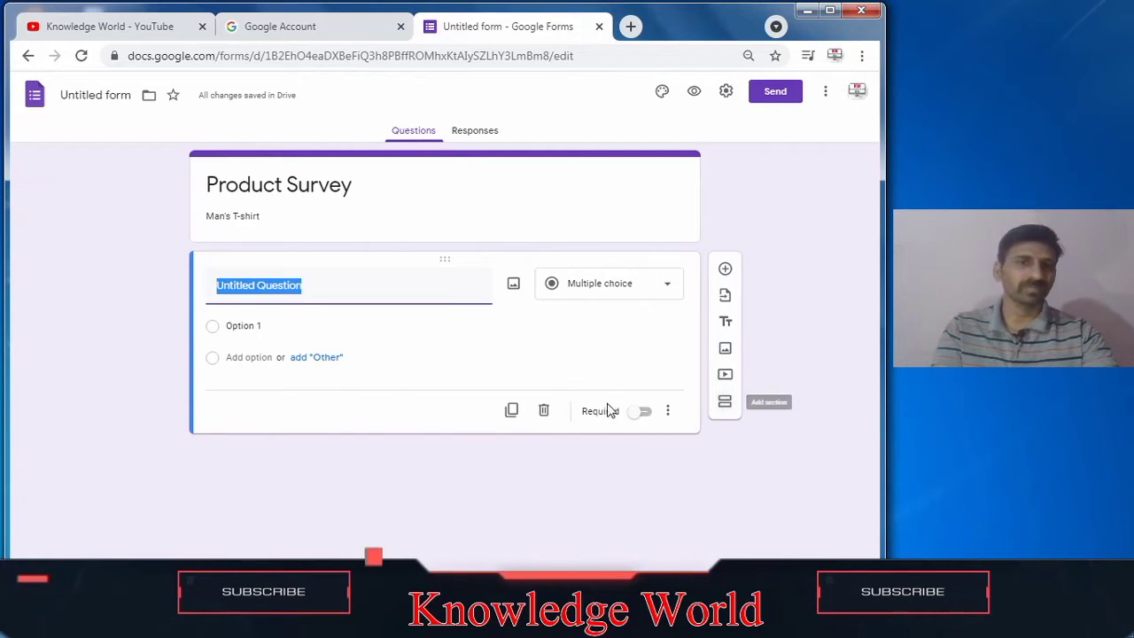
pyautogui.click(332, 290)
pyautogui.moveTo(333, 289); pyautogui.dragTo(18, 299)
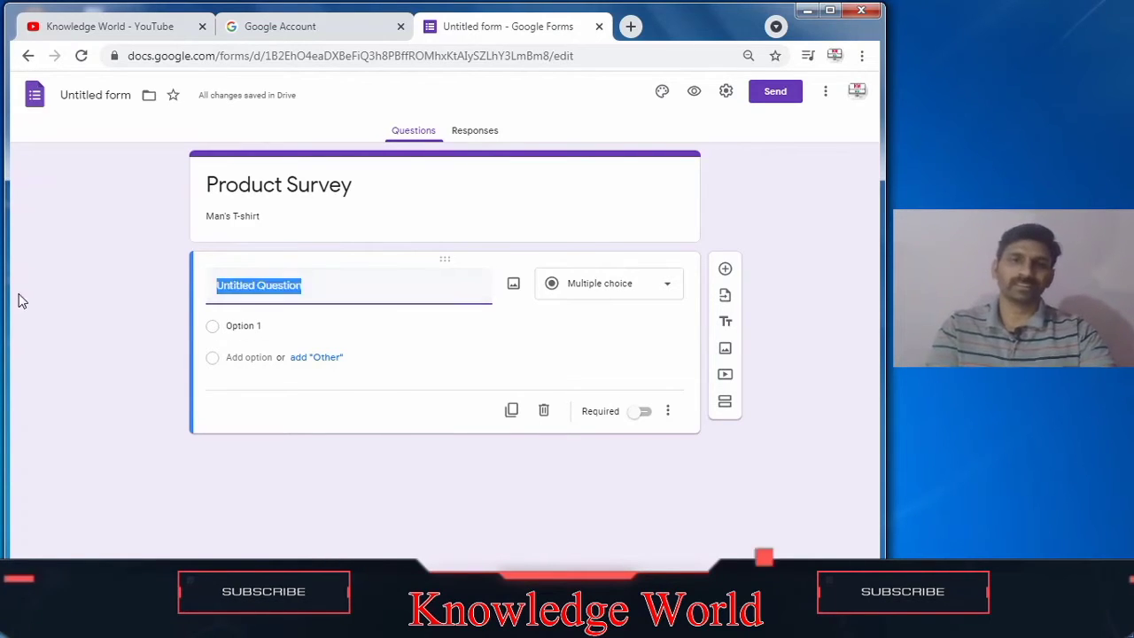
pyautogui.write('Which color t-shirt you')
pyautogui.write('like?')
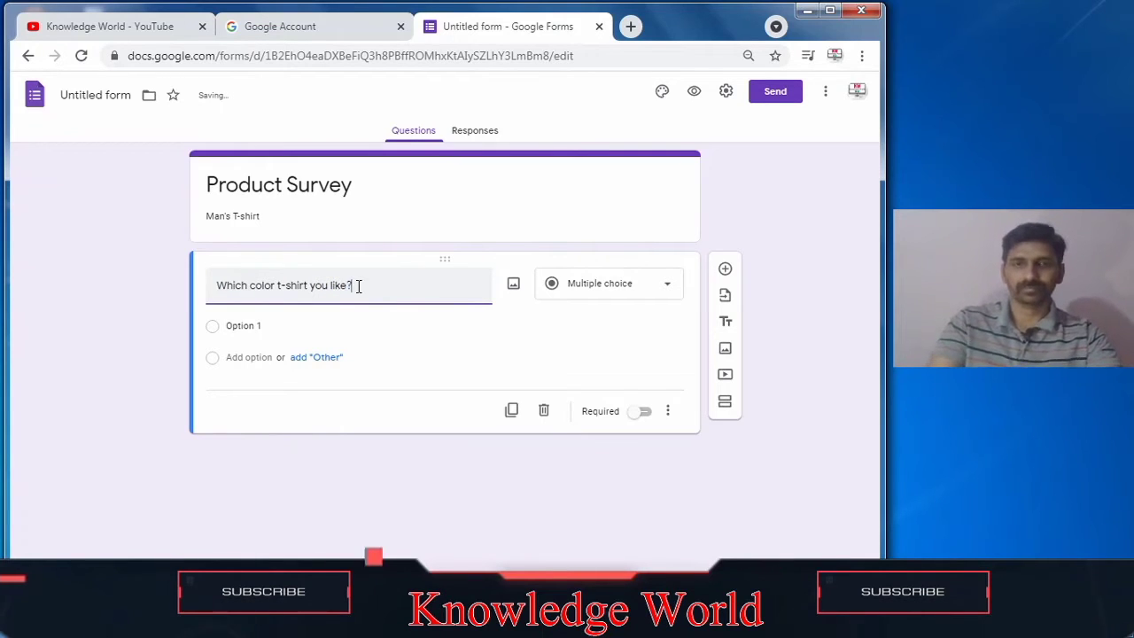
pyautogui.click(636, 328)
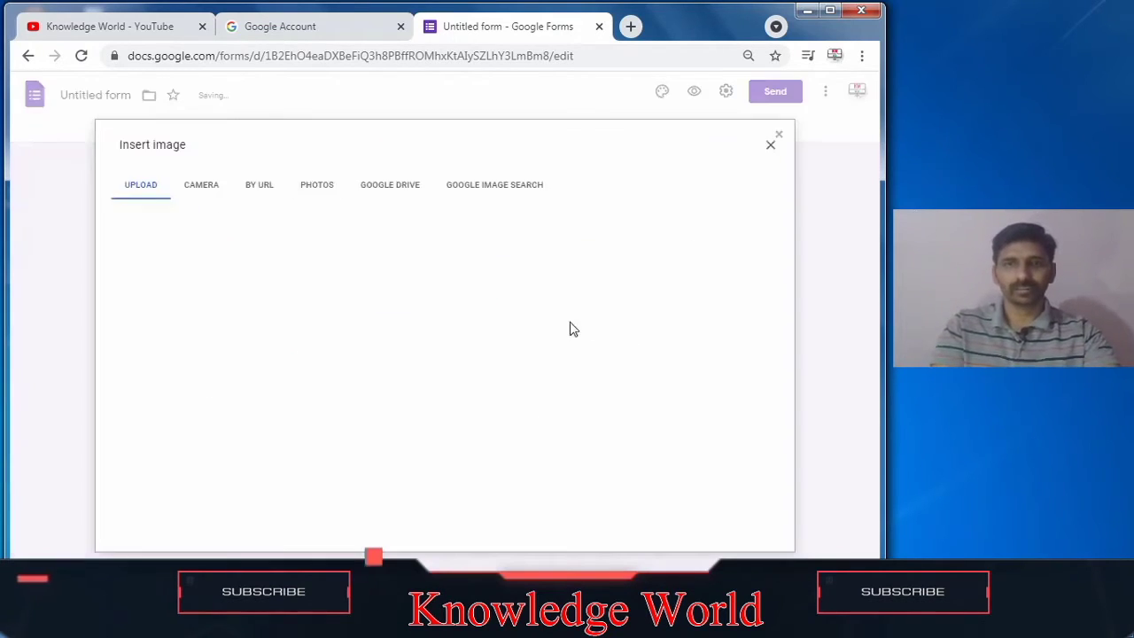
pyautogui.click(772, 145)
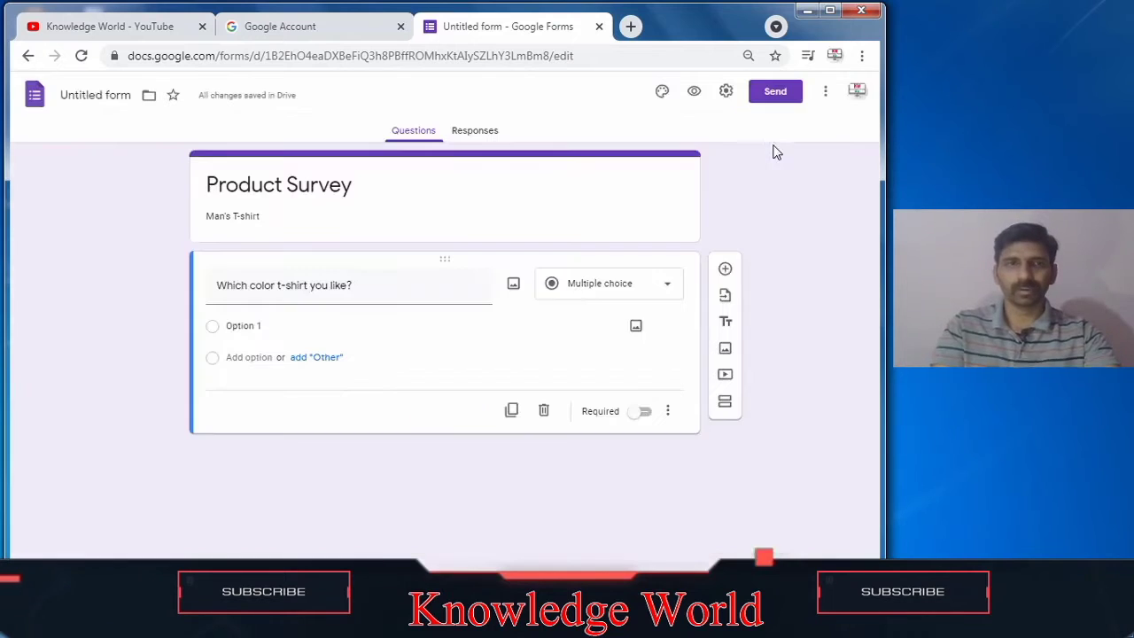
# Step: Change the first question's type to Short answer
pyautogui.click(628, 293)
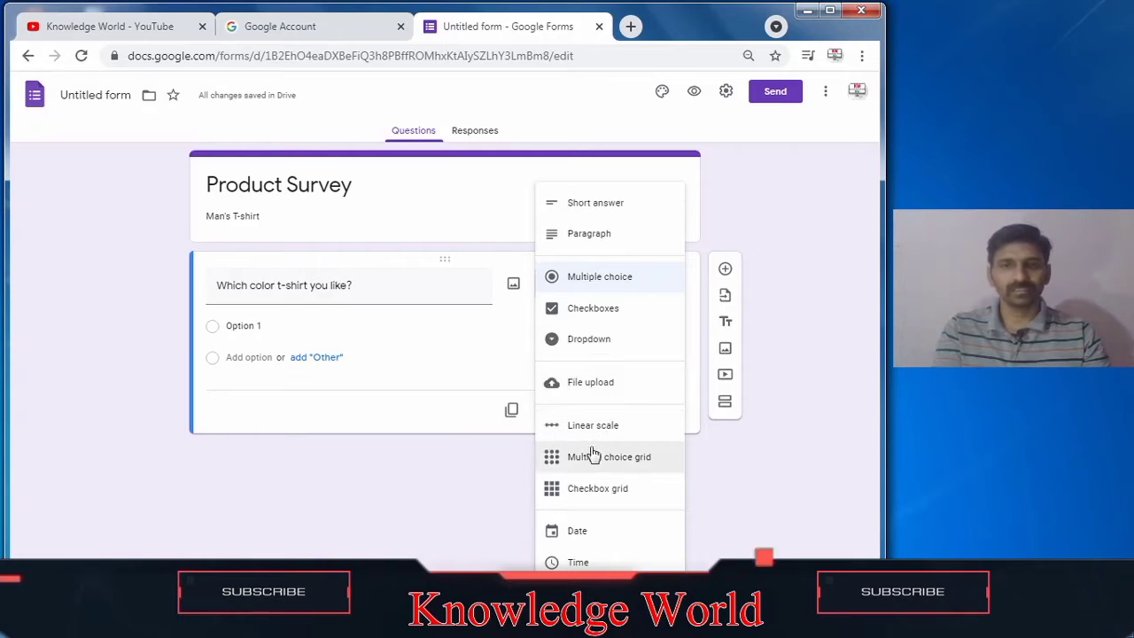
pyautogui.click(626, 217)
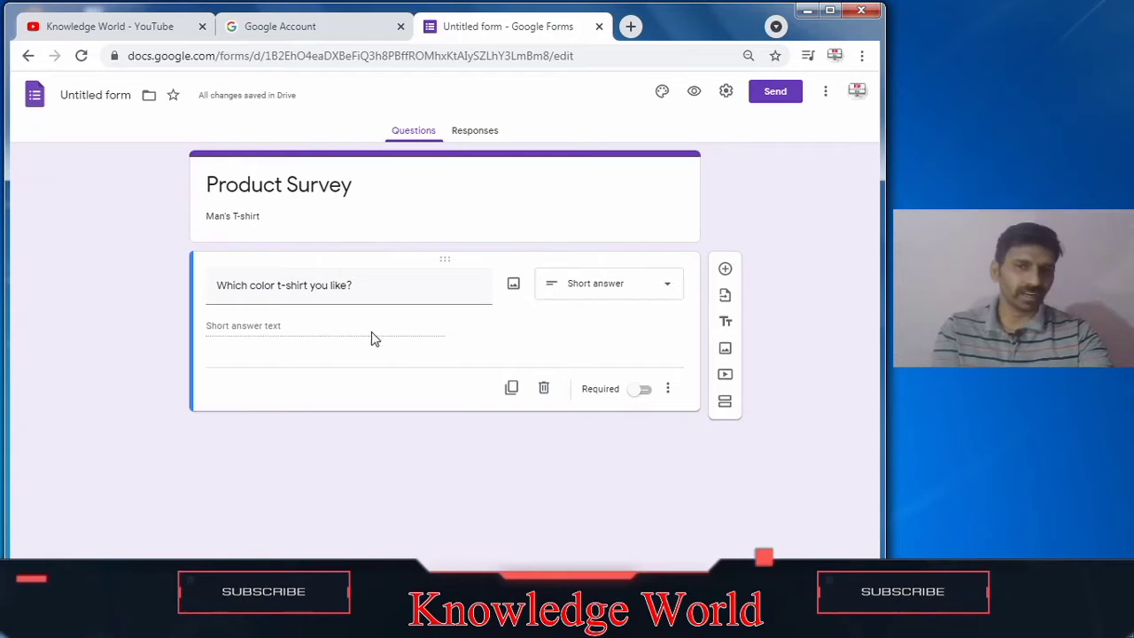
pyautogui.click(645, 395)
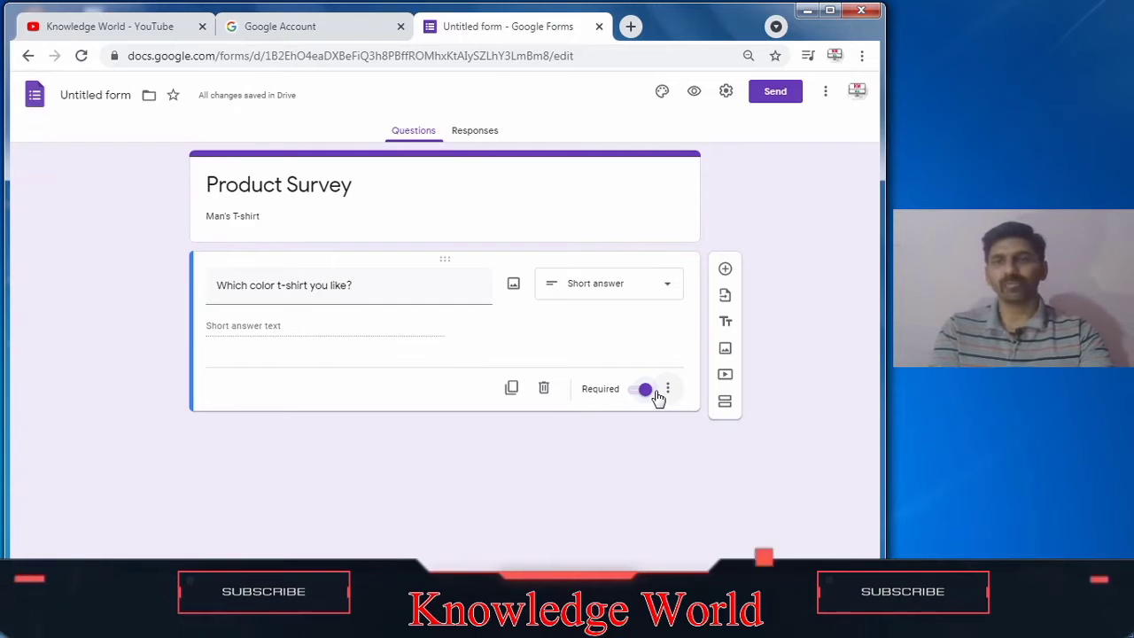
pyautogui.click(644, 390)
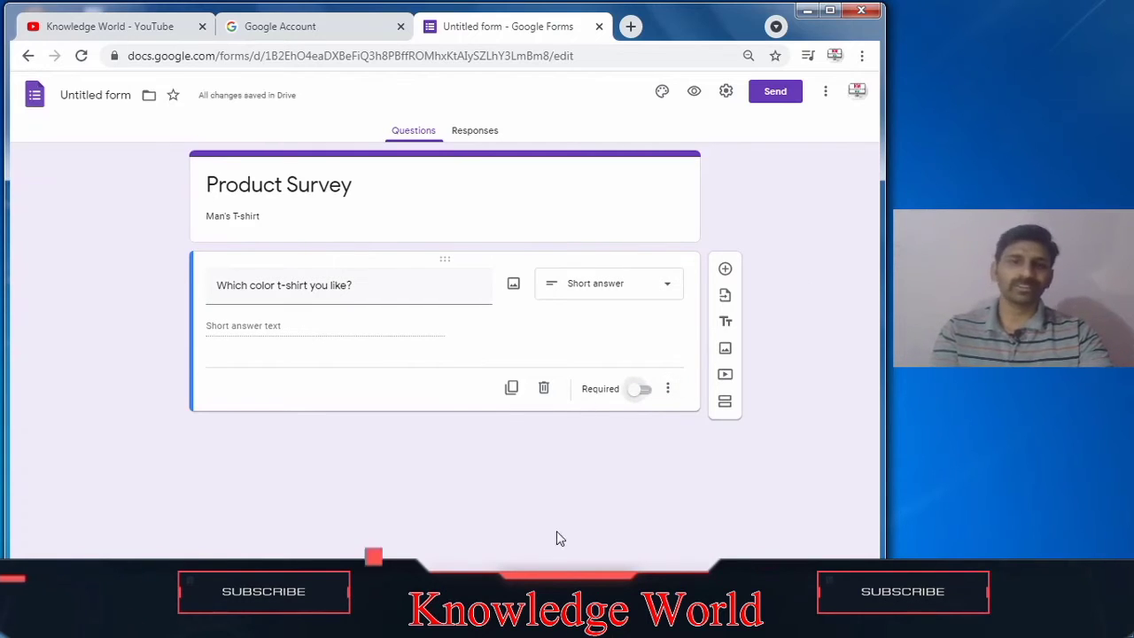
# Step: Add a new required question titled Name with a short answer field
pyautogui.click(730, 273)
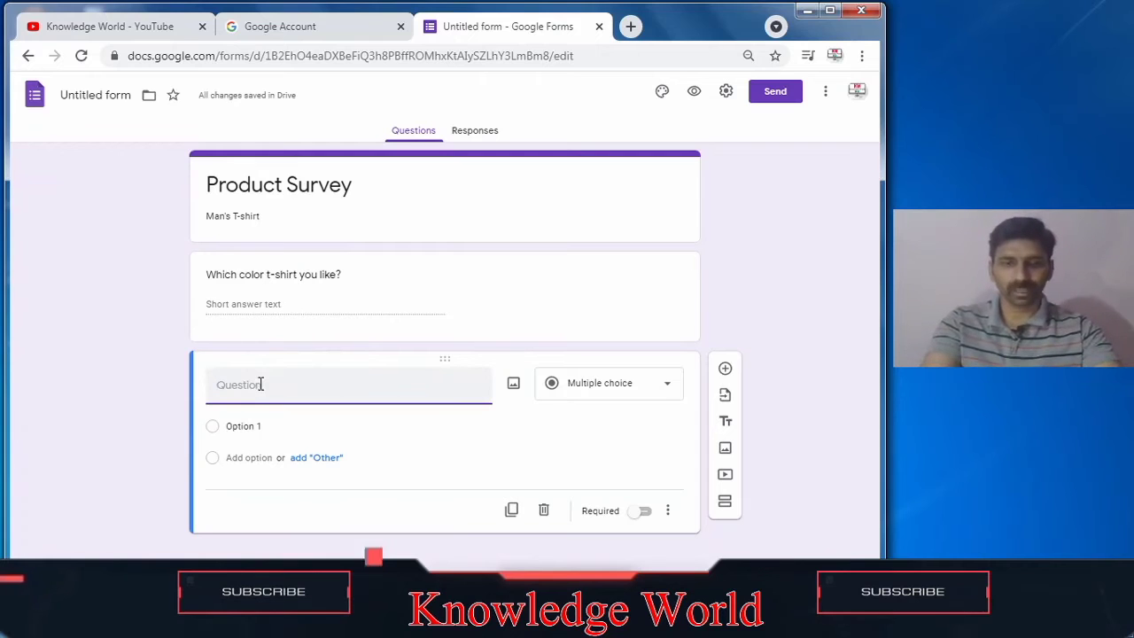
pyautogui.write('Name')
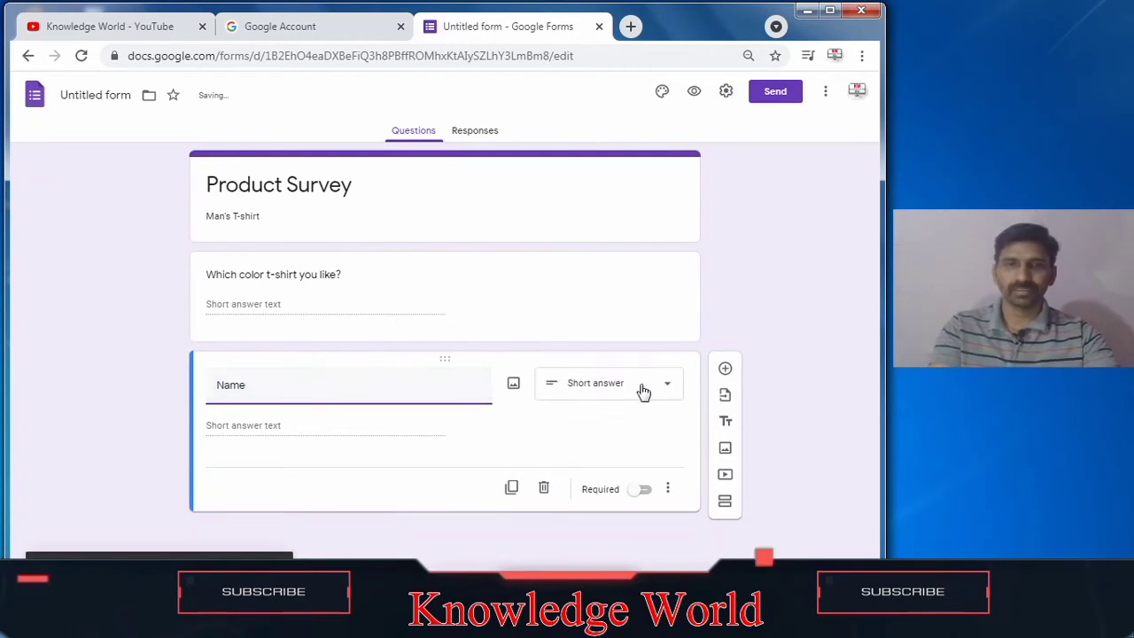
pyautogui.click(645, 492)
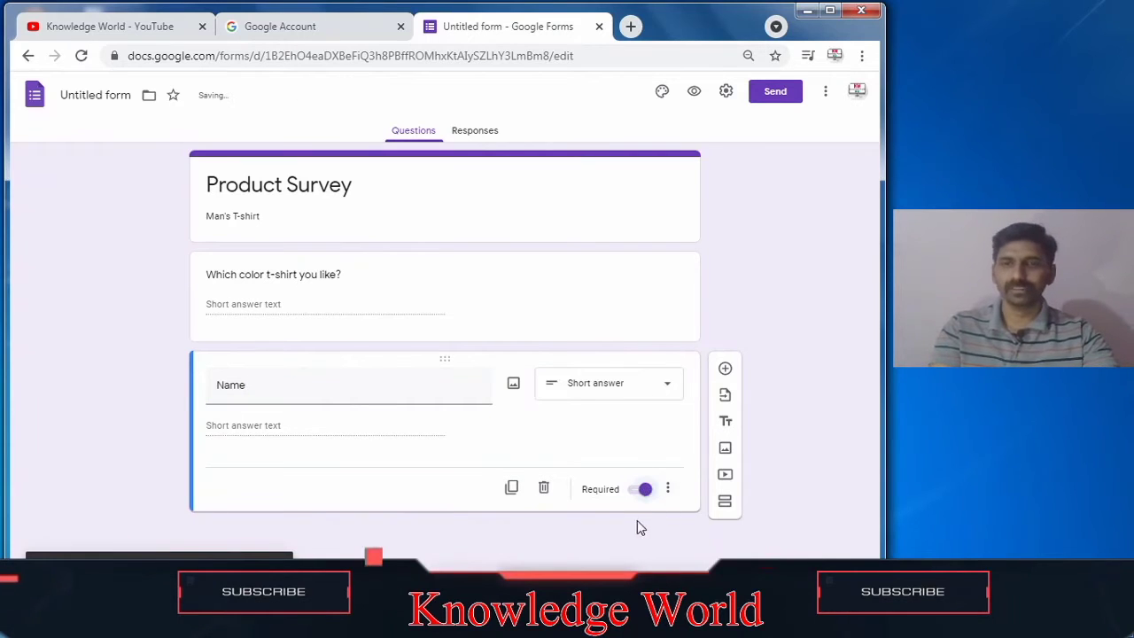
# Step: Add a multiple choice question titled 'Which type of T-shirt you like?'
pyautogui.click(725, 371)
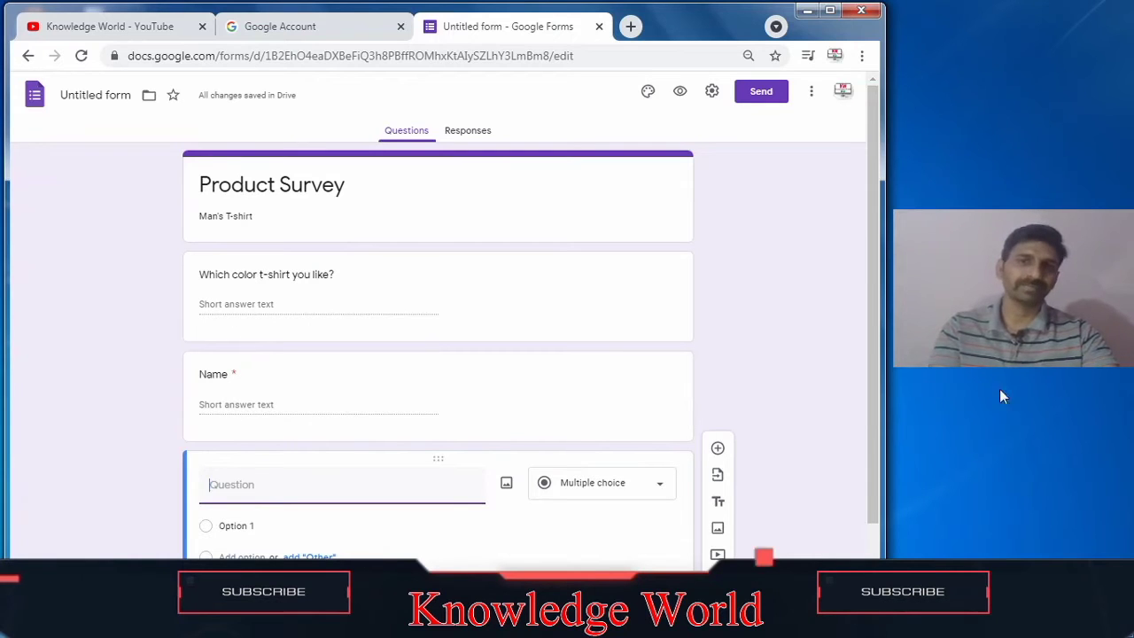
pyautogui.moveTo(872, 311); pyautogui.dragTo(876, 352)
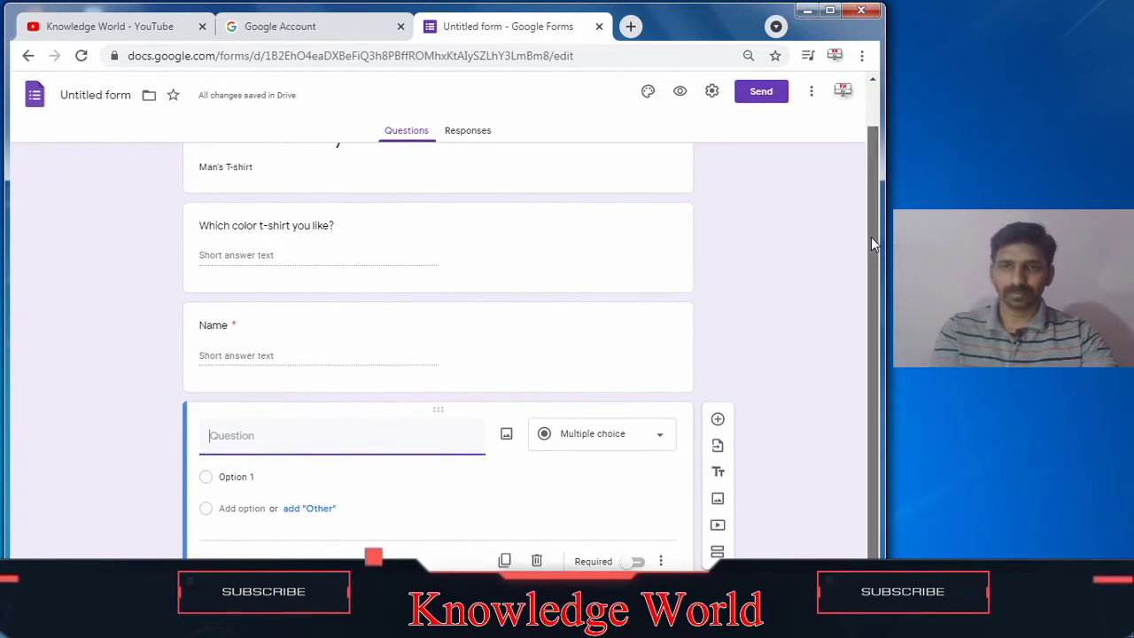
pyautogui.moveTo(871, 236); pyautogui.dragTo(880, 291)
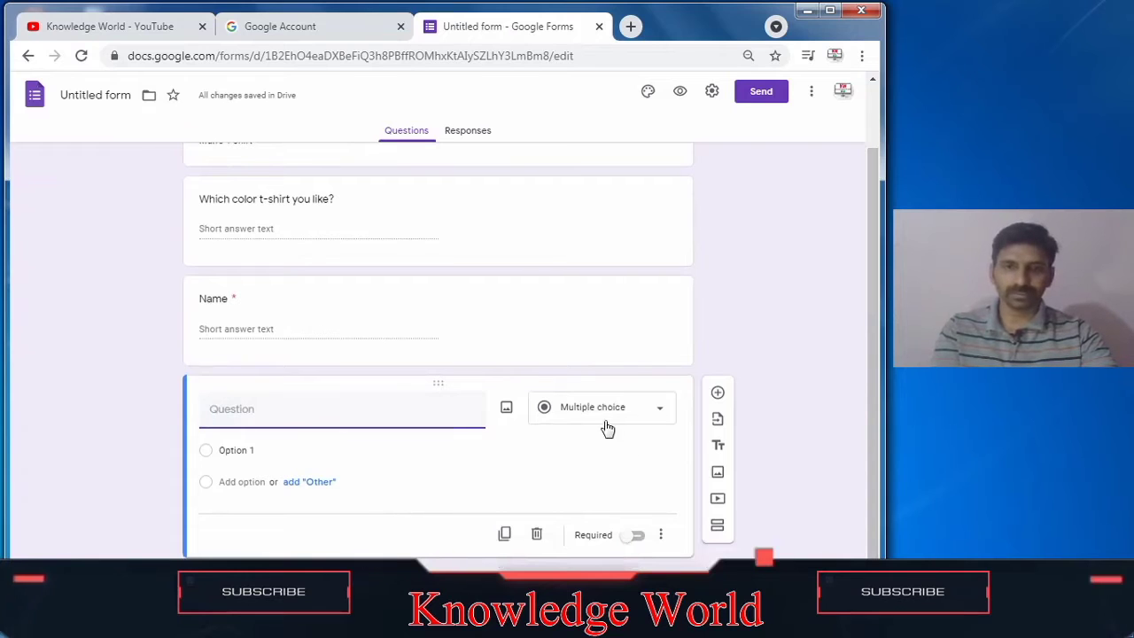
pyautogui.click(664, 414)
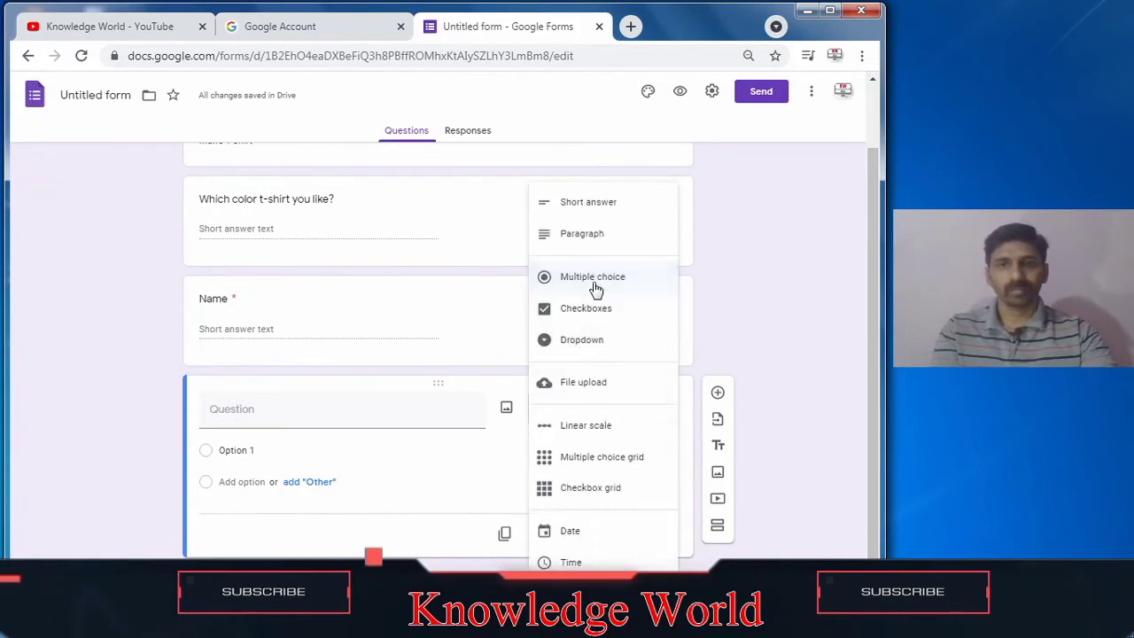
pyautogui.click(319, 408)
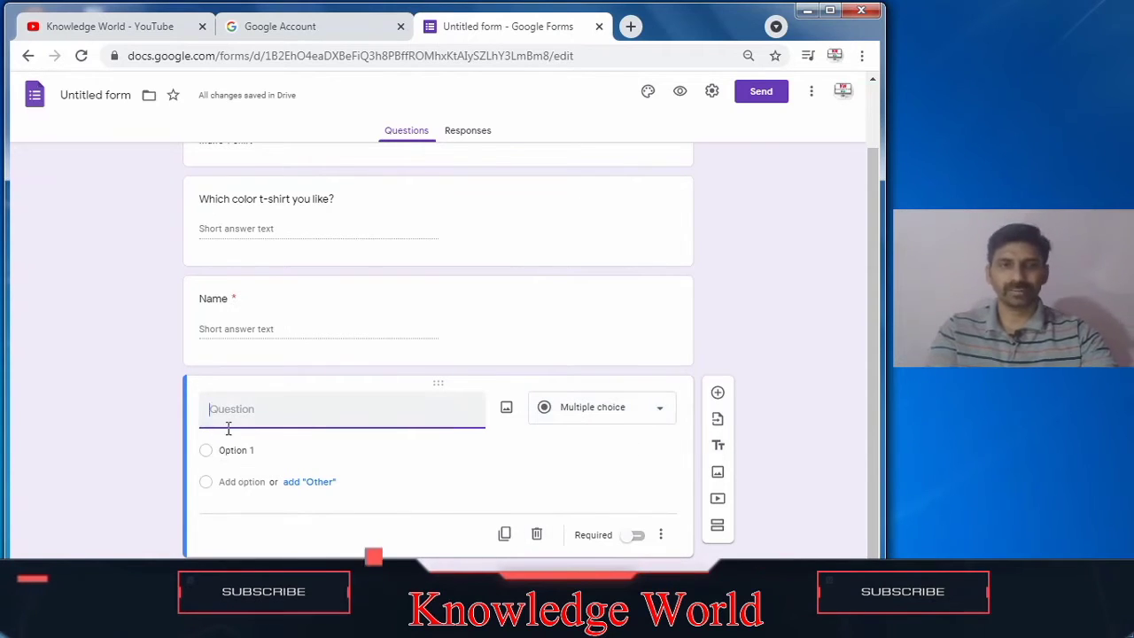
pyautogui.write('Which type of T-shirt you')
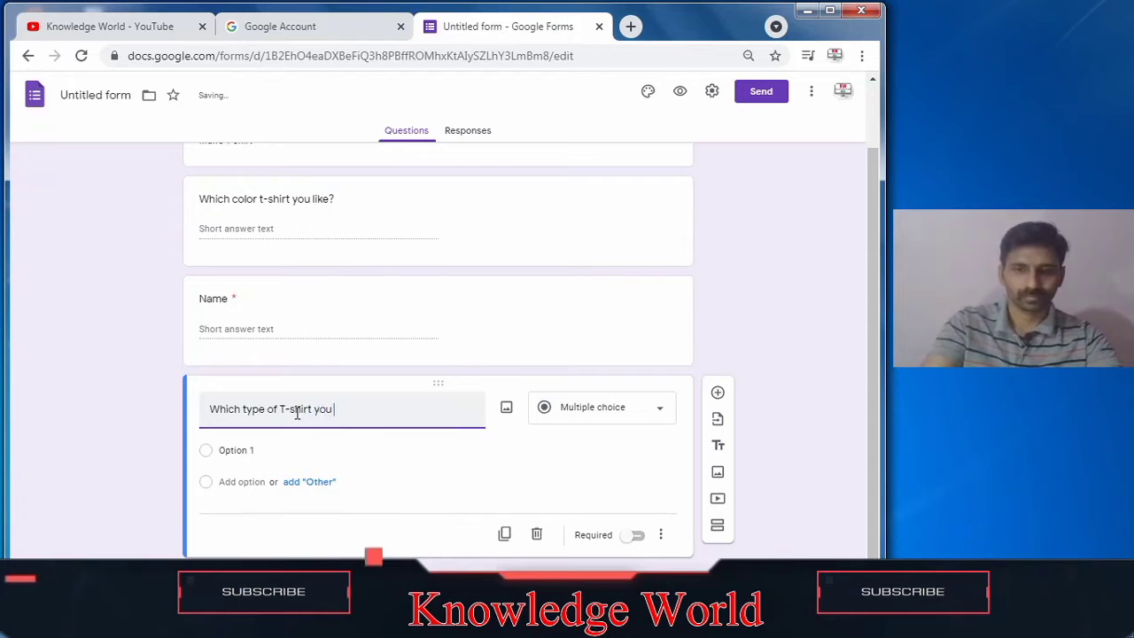
pyautogui.write(' like?')
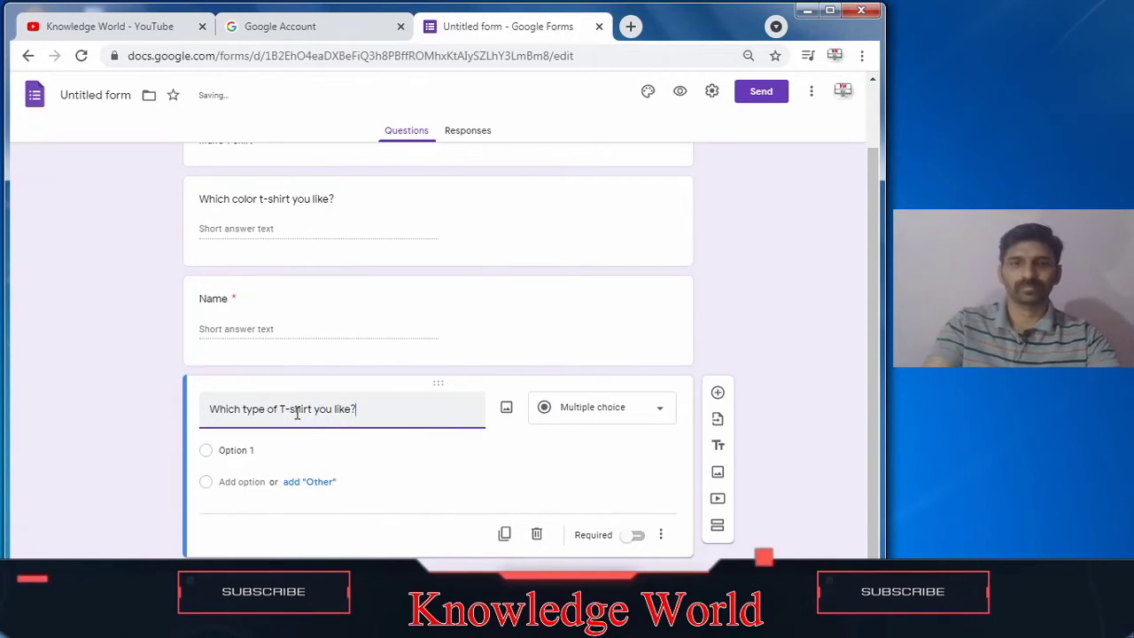
# Step: Set the question's first option to Plain and add an Other option
pyautogui.click(258, 452)
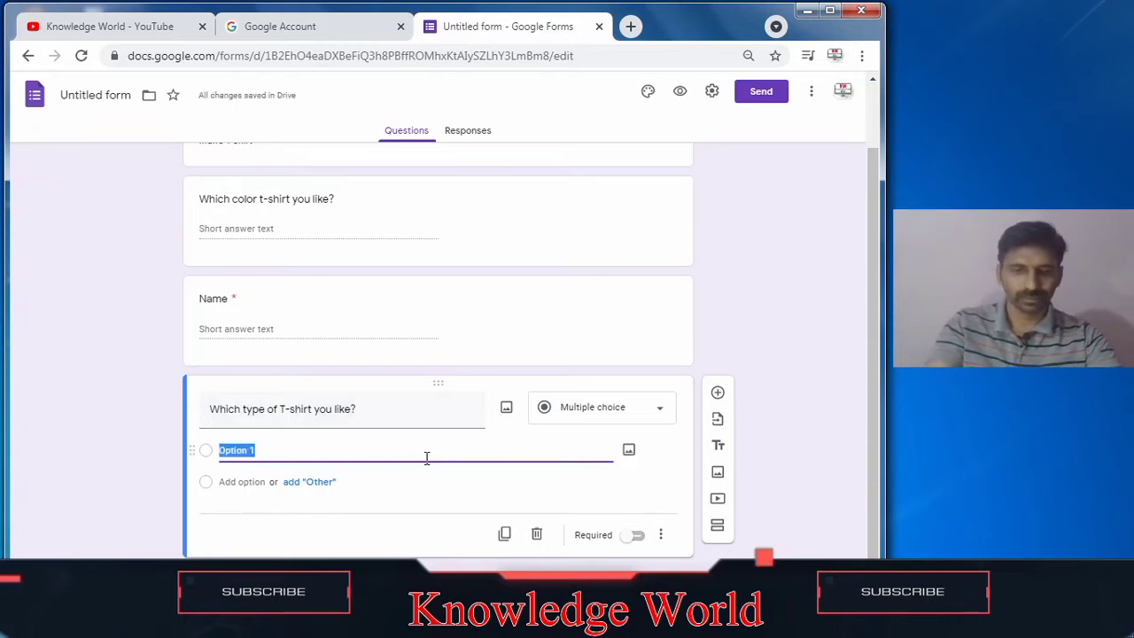
pyautogui.write('Plain')
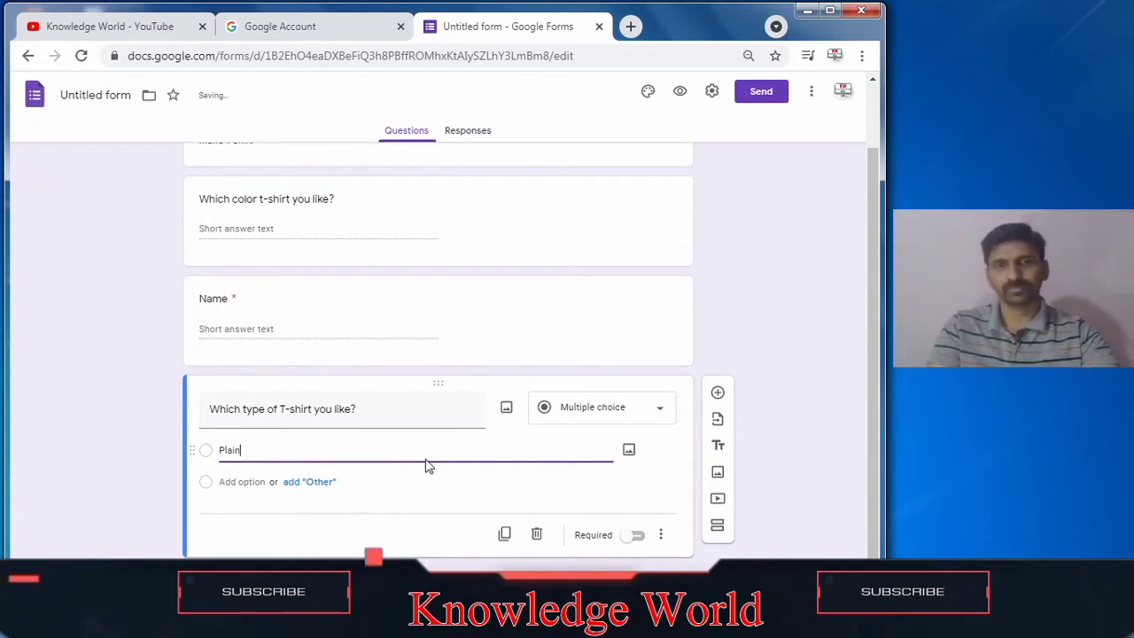
pyautogui.click(272, 481)
pyautogui.click(295, 489)
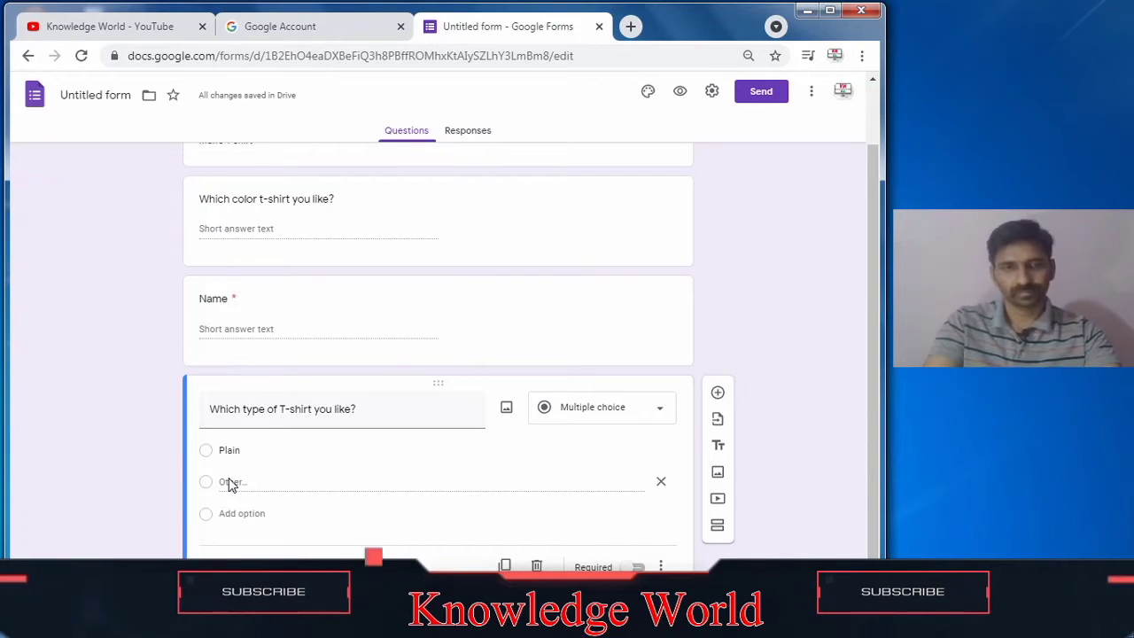
pyautogui.moveTo(227, 481); pyautogui.dragTo(223, 485)
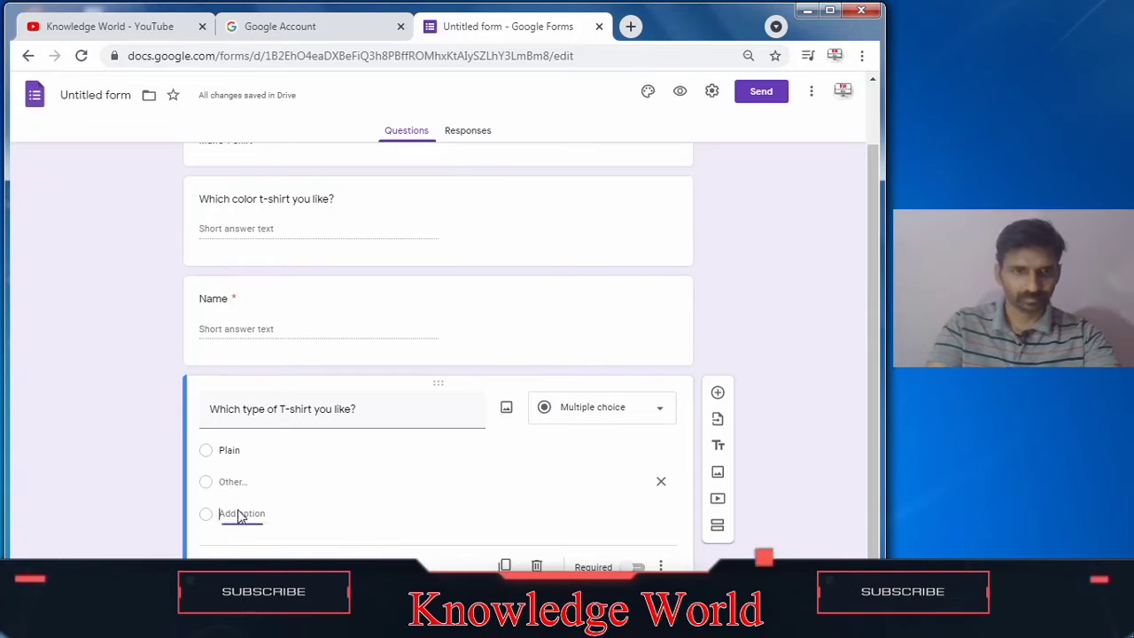
# Step: Add a second option 'Check with V shape' to the T-shirt type question
pyautogui.click(239, 514)
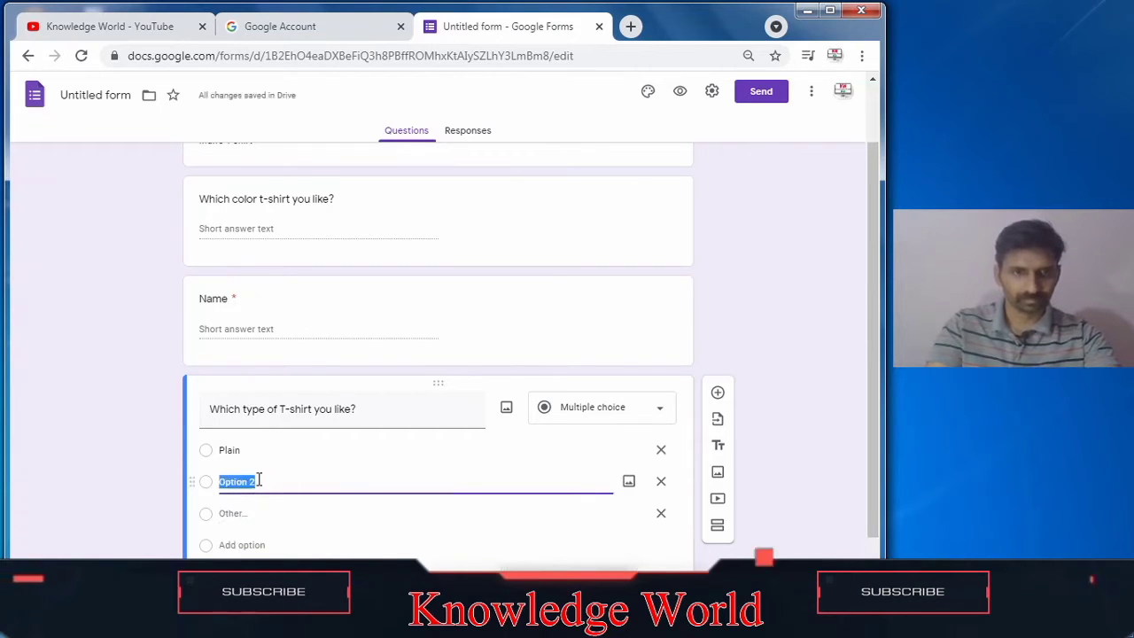
pyautogui.write('Check')
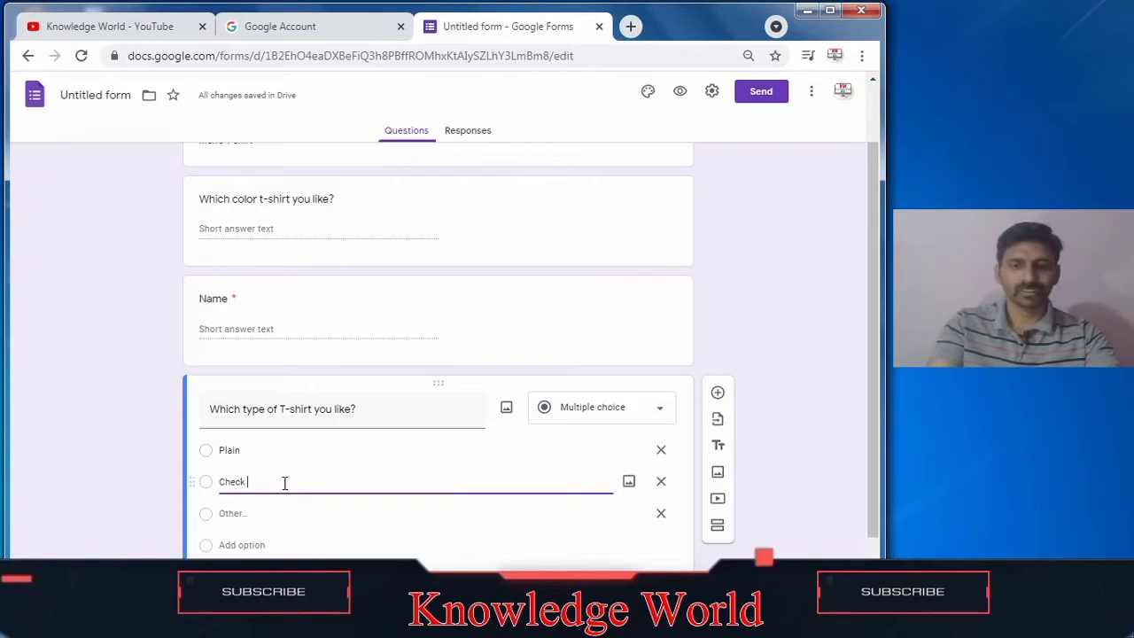
pyautogui.write('with V')
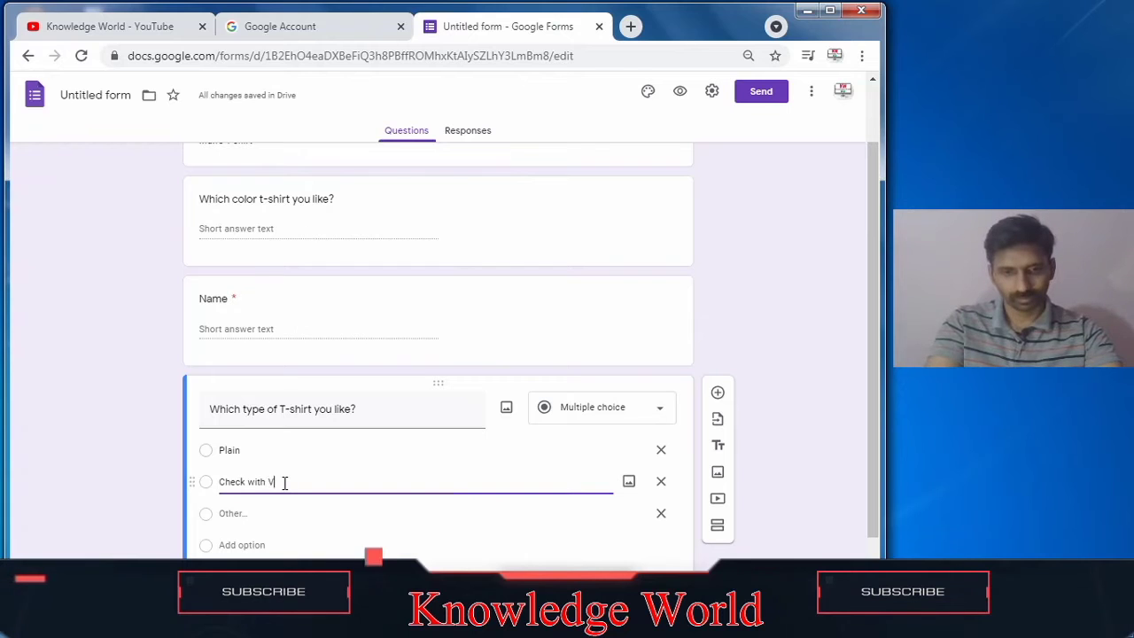
pyautogui.write('apt')
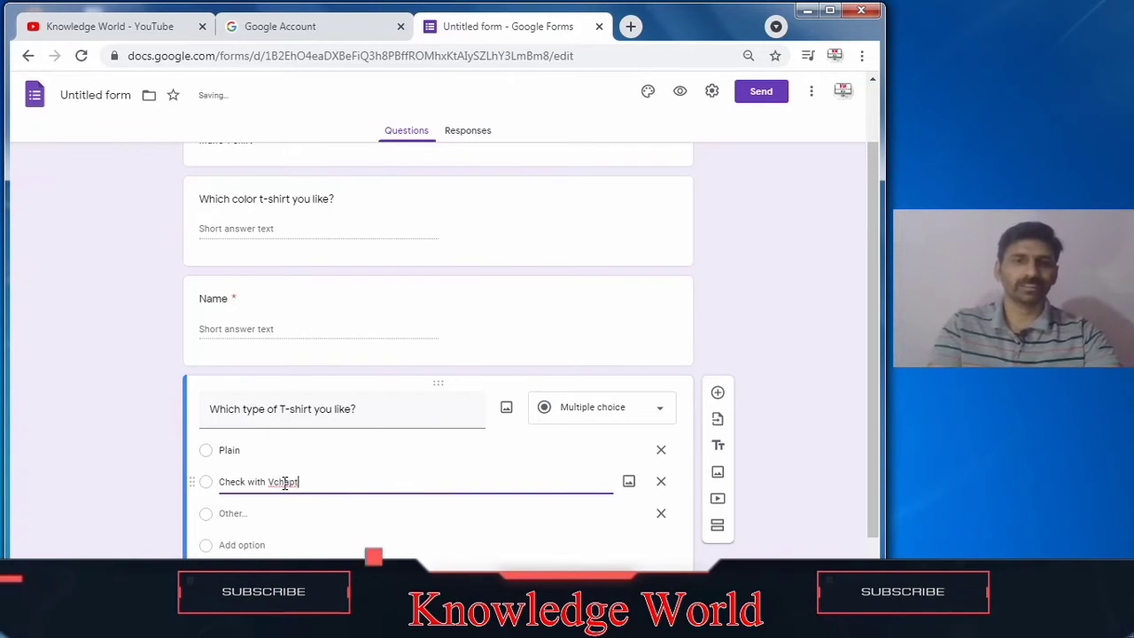
pyautogui.press('BackSpace')
pyautogui.press('BackSpace')
pyautogui.press('BackSpace')
pyautogui.press('BackSpace')
pyautogui.press('BackSpace')
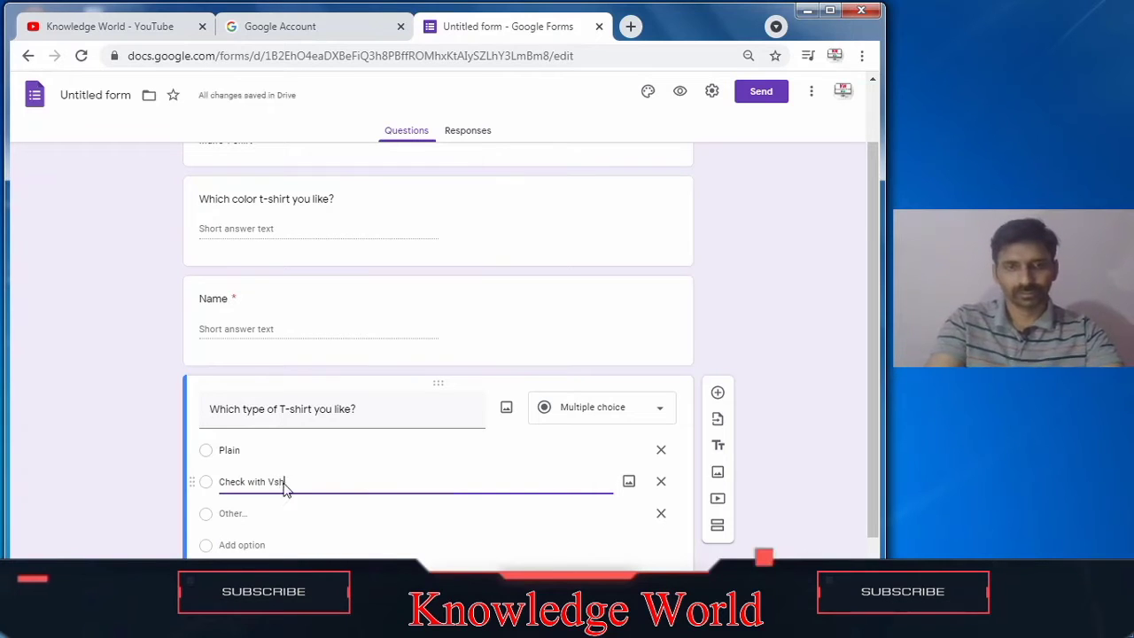
pyautogui.write('sha')
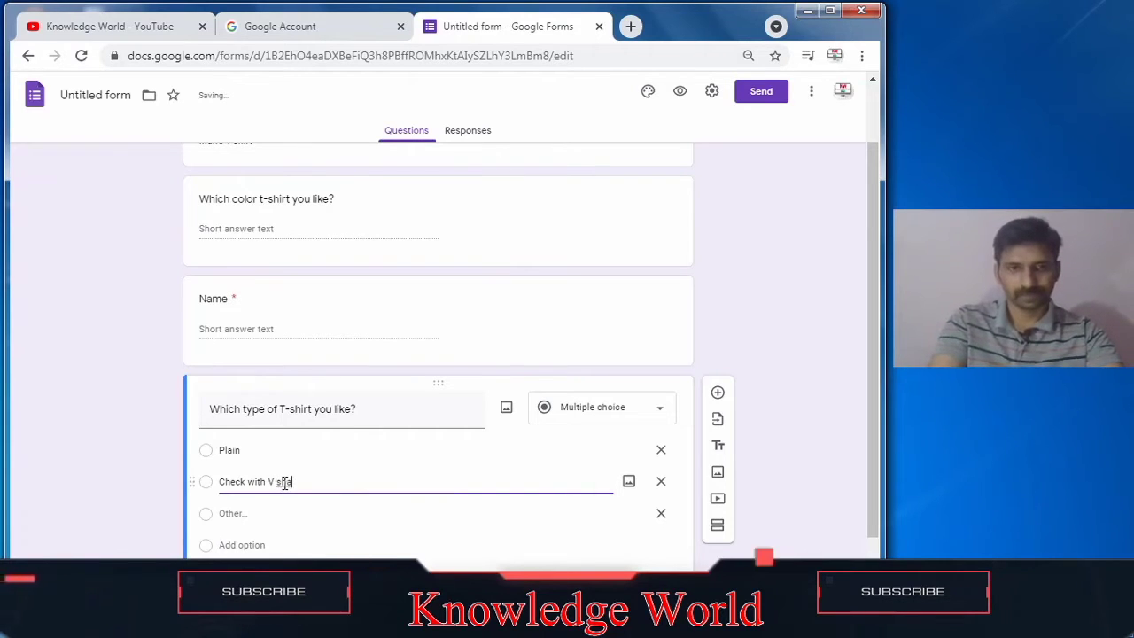
pyautogui.write('p')
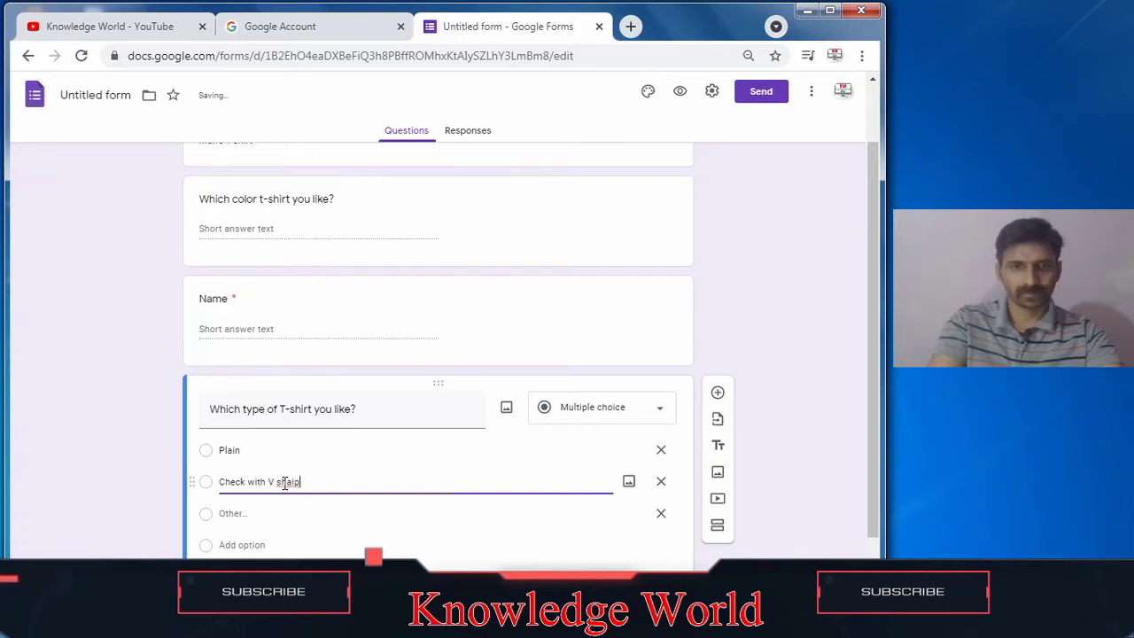
pyautogui.write('p')
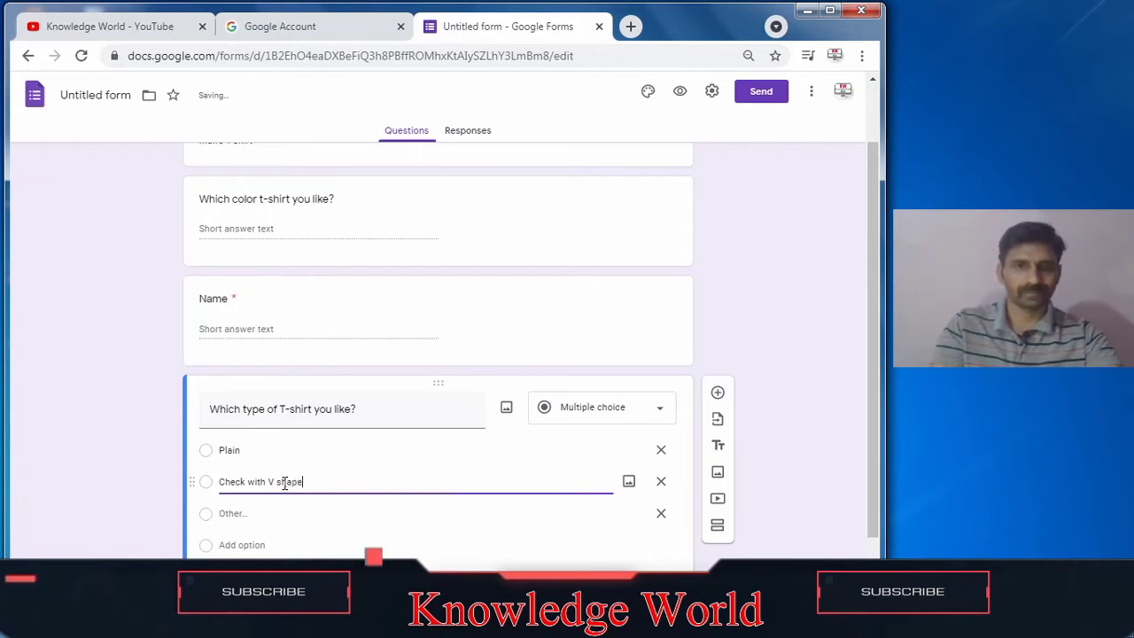
pyautogui.click(288, 514)
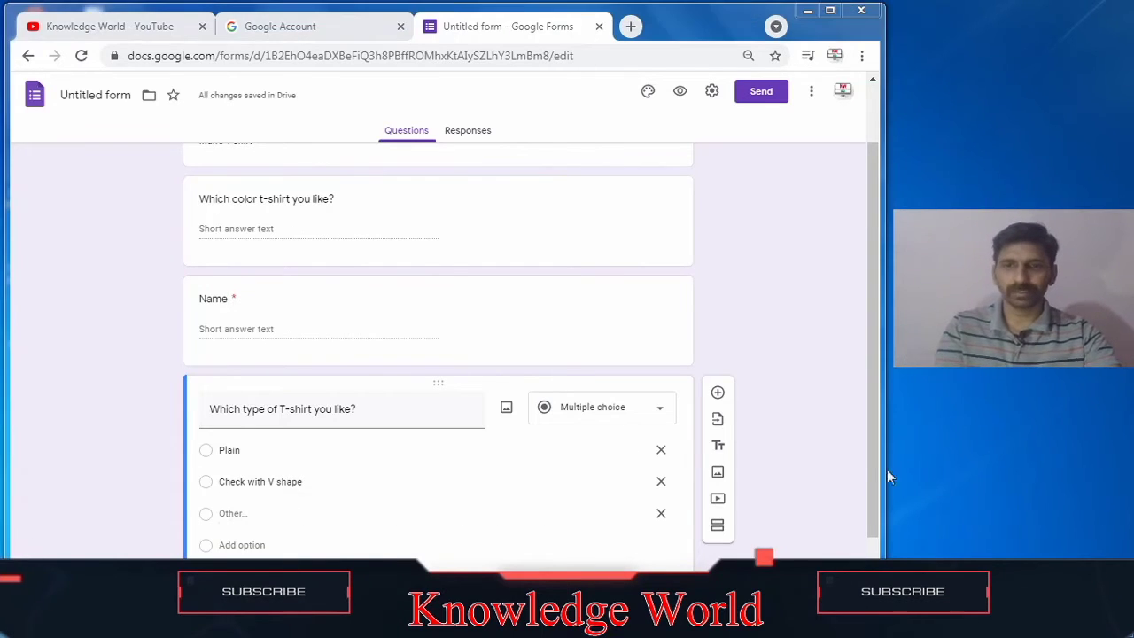
# Step: Add a new question below the T-shirt type question
pyautogui.scroll(-1, 846, 532)
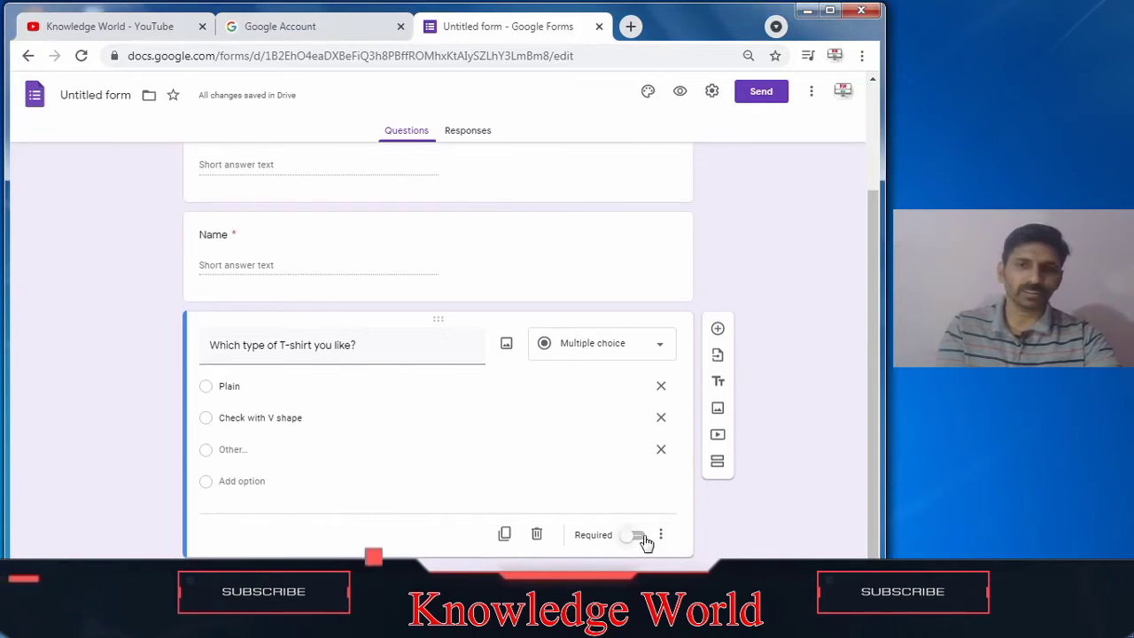
pyautogui.click(718, 329)
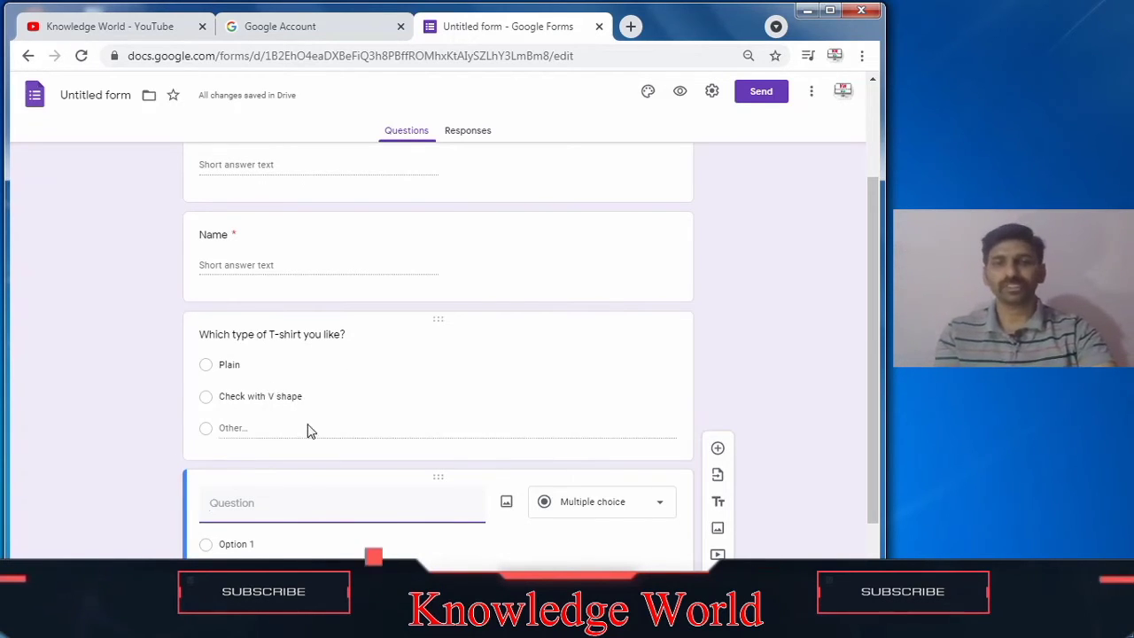
pyautogui.moveTo(876, 385); pyautogui.dragTo(881, 426)
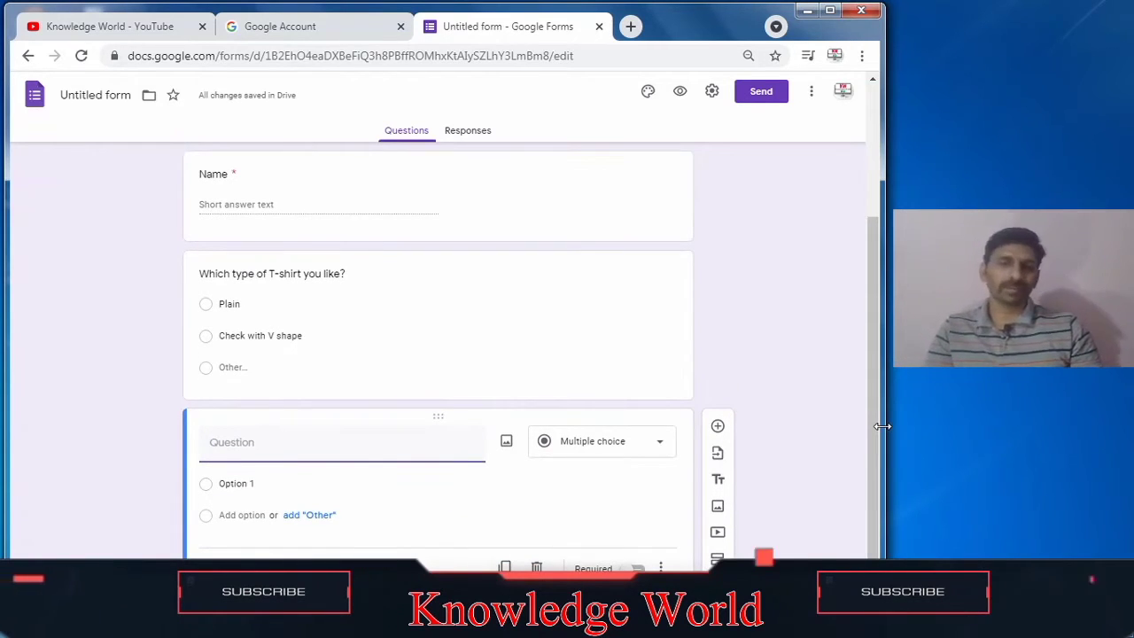
pyautogui.click(660, 442)
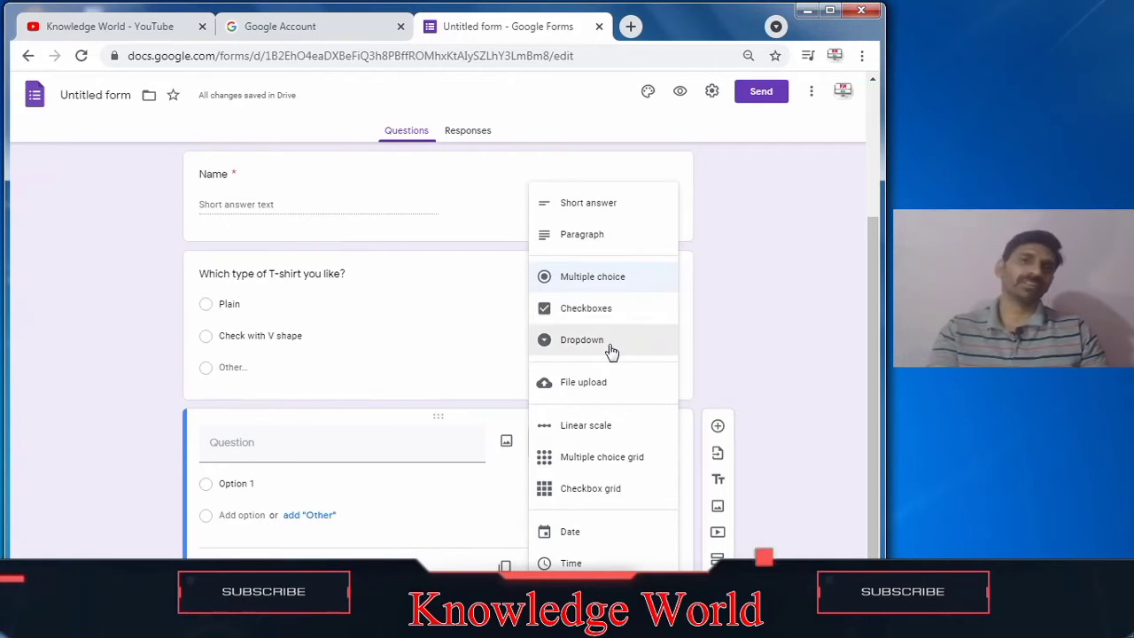
pyautogui.click(223, 443)
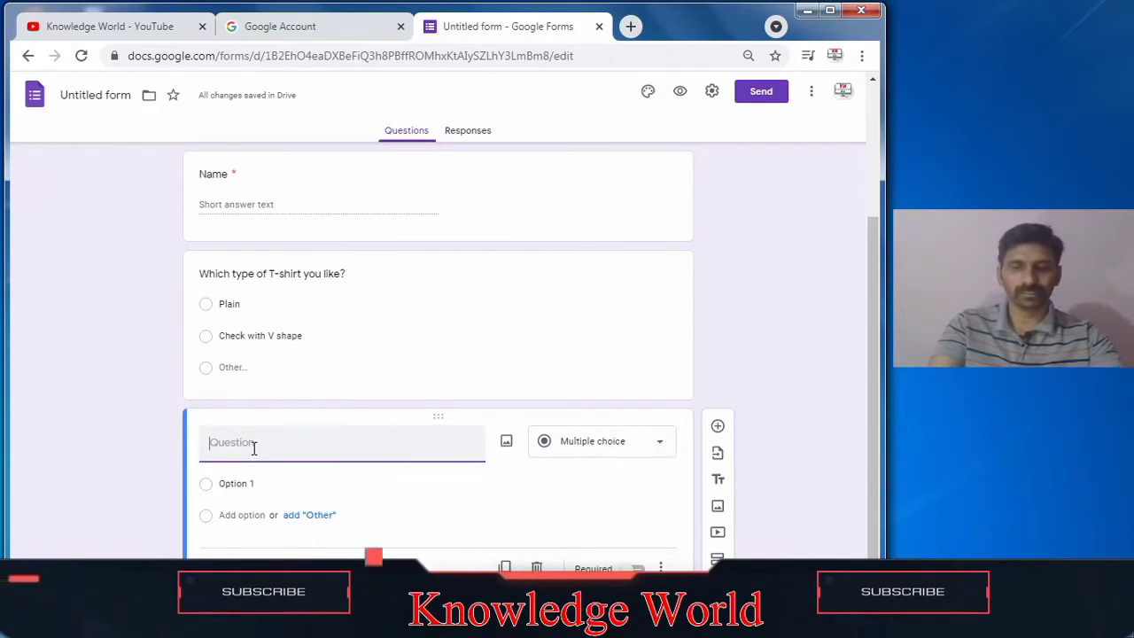
# Step: Title the new question 'Room required'
pyautogui.write('Ro')
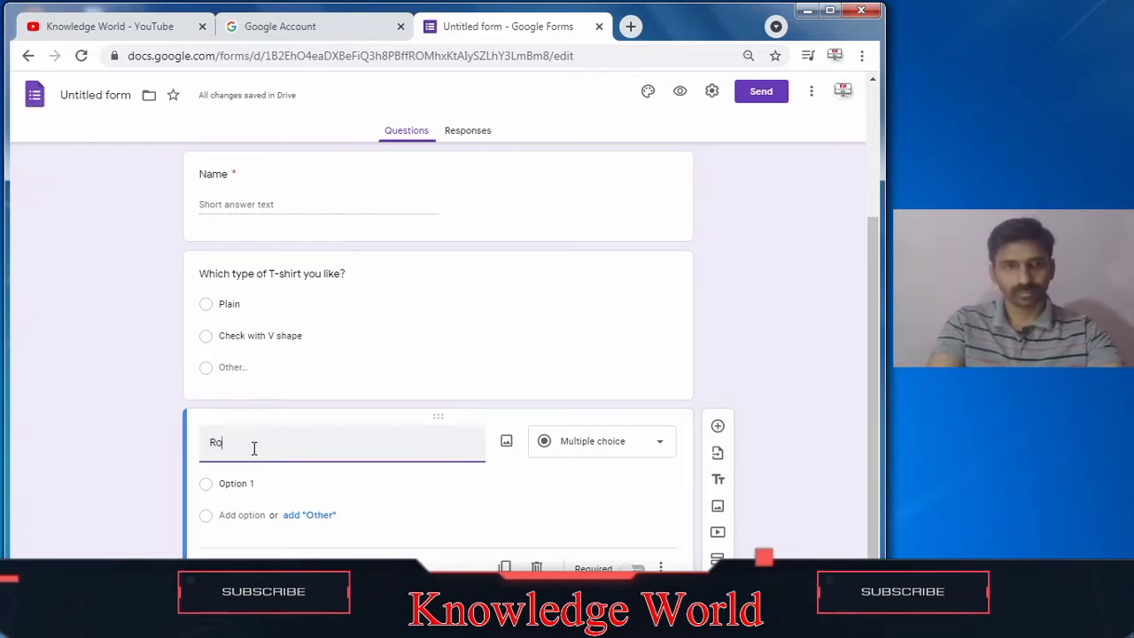
pyautogui.write('om re')
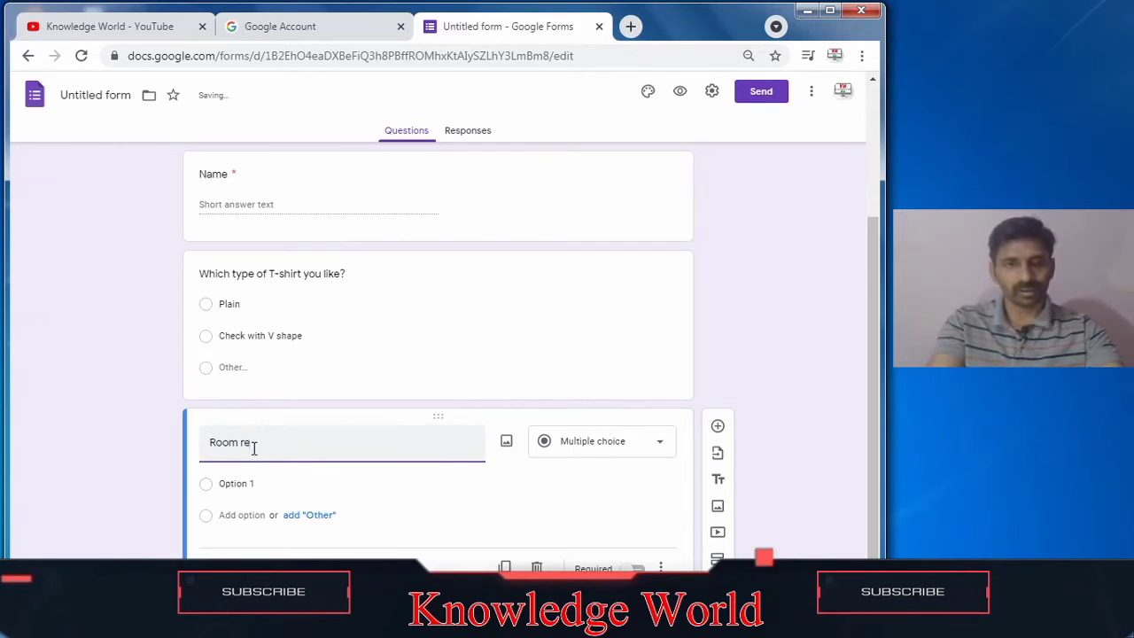
pyautogui.write('itqu')
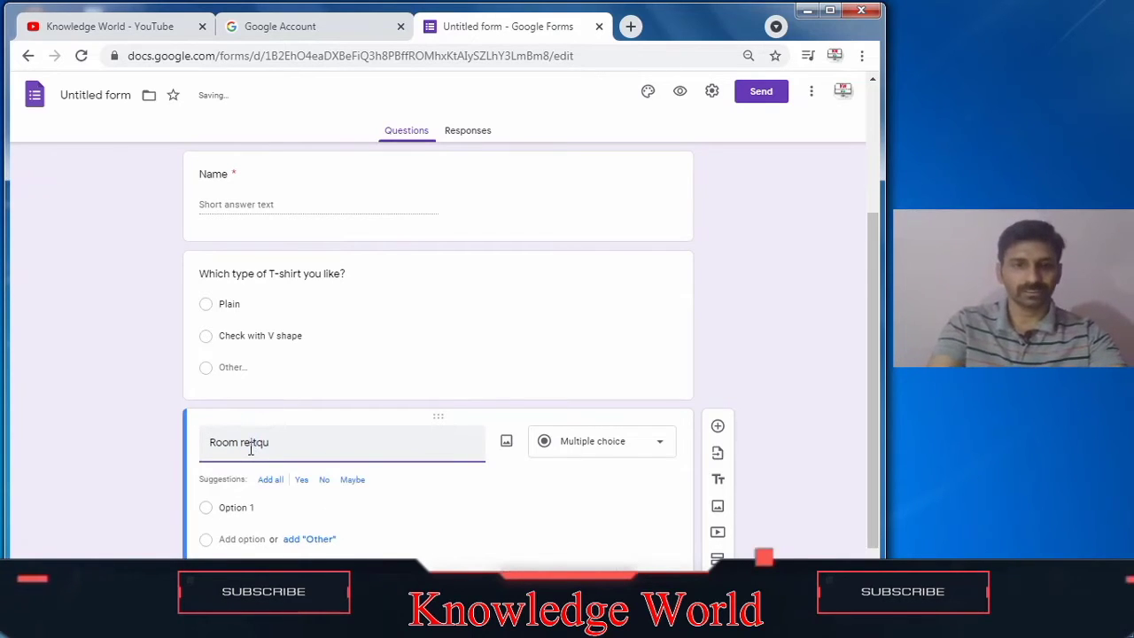
pyautogui.press('BackSpace')
pyautogui.press('BackSpace')
pyautogui.press('BackSpace')
pyautogui.press('BackSpace')
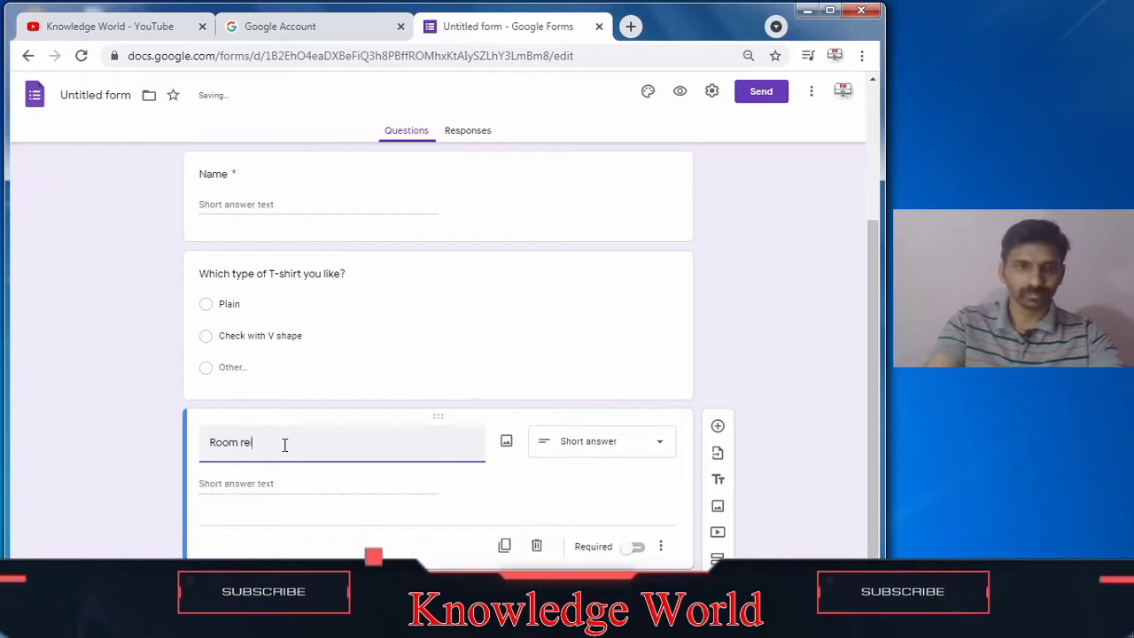
pyautogui.write('quire')
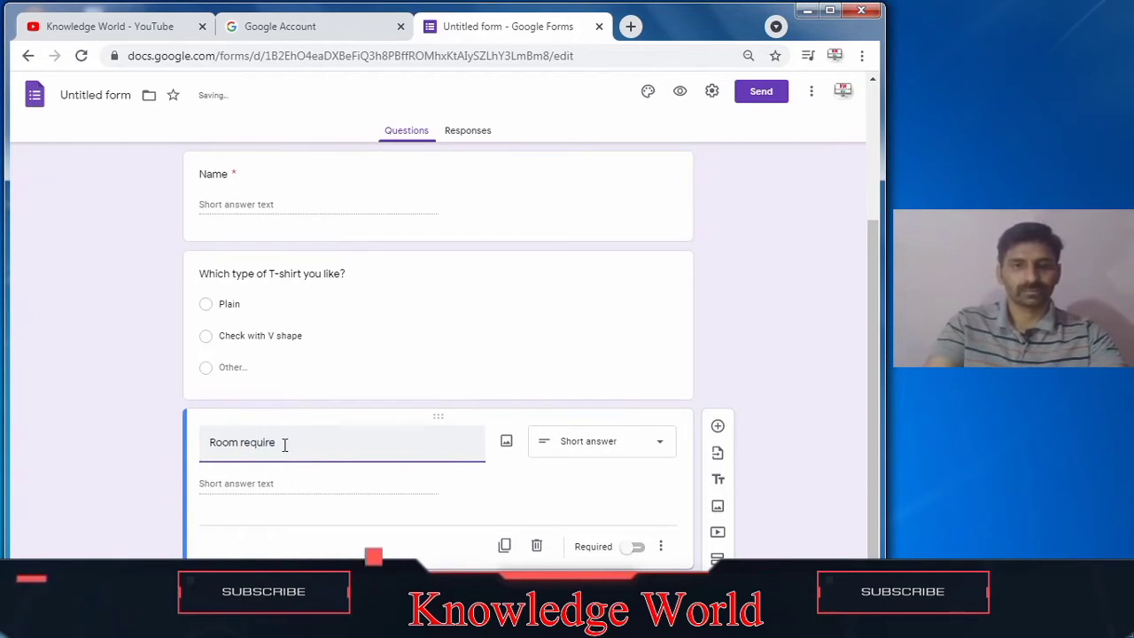
pyautogui.press('BackSpace')
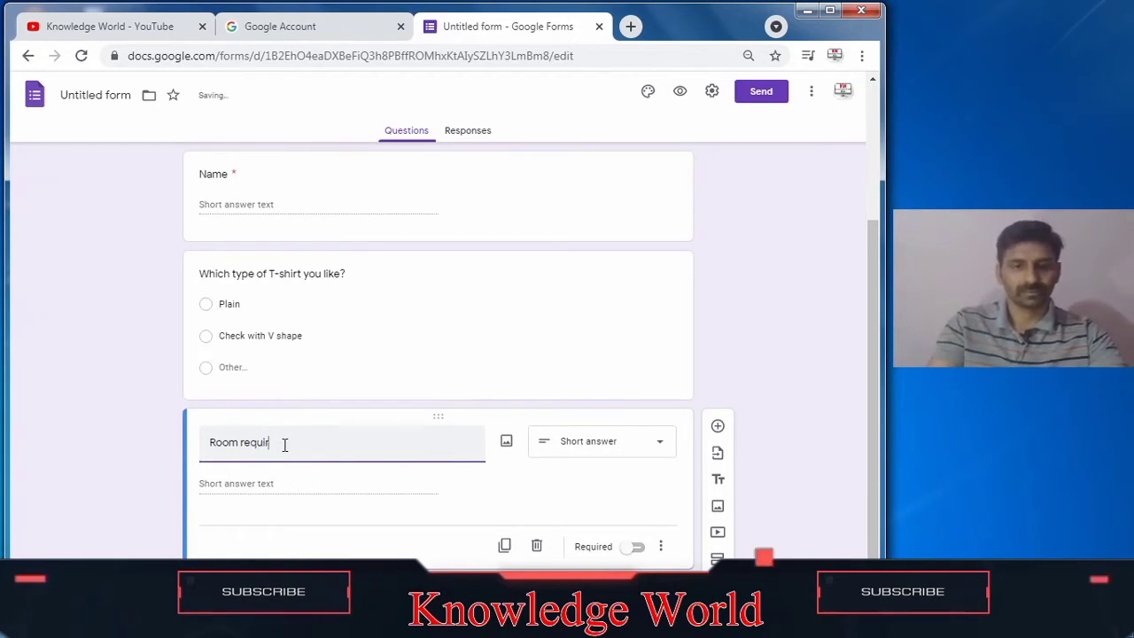
pyautogui.write('ed')
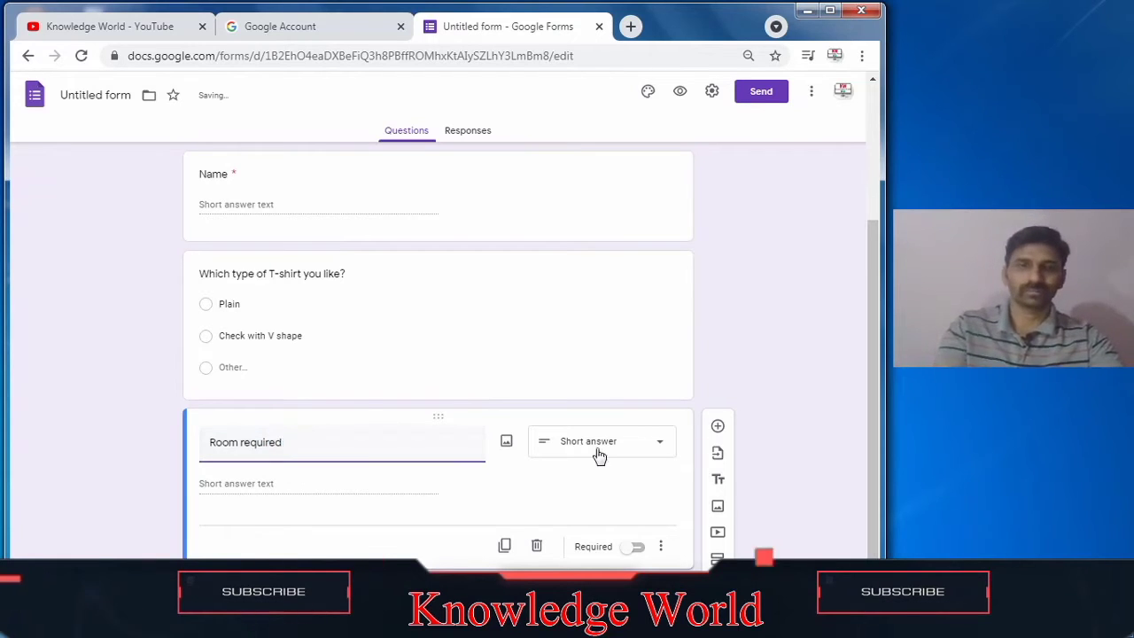
# Step: Make 'Room required' a Dropdown question with options 1BHK, 2BHK, 3BHK and 4BHK
pyautogui.click(633, 460)
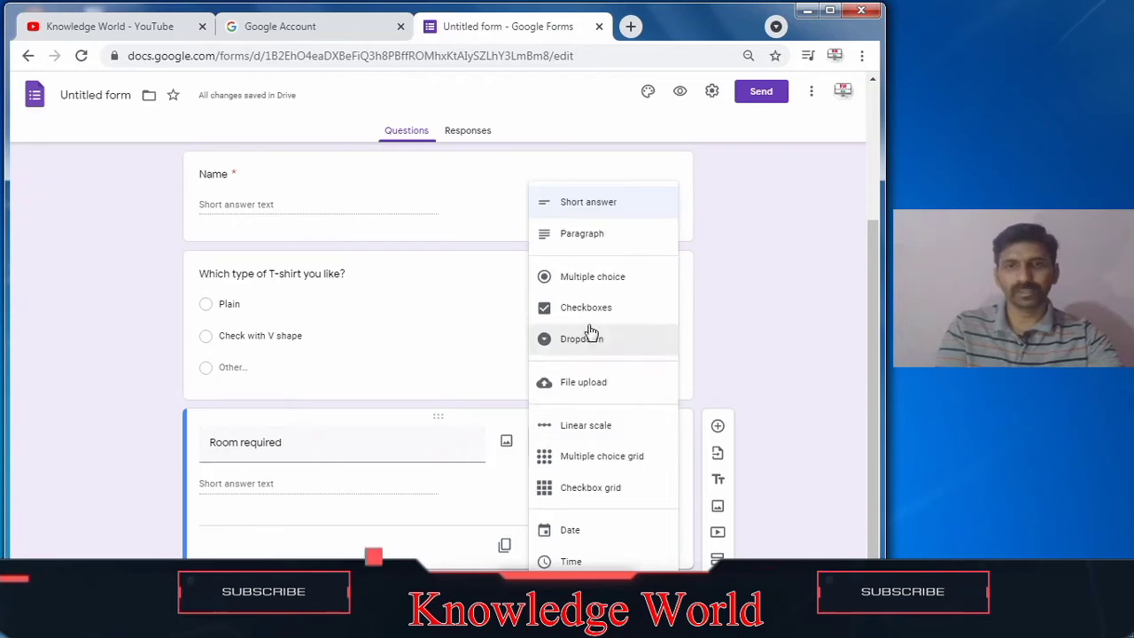
pyautogui.click(585, 347)
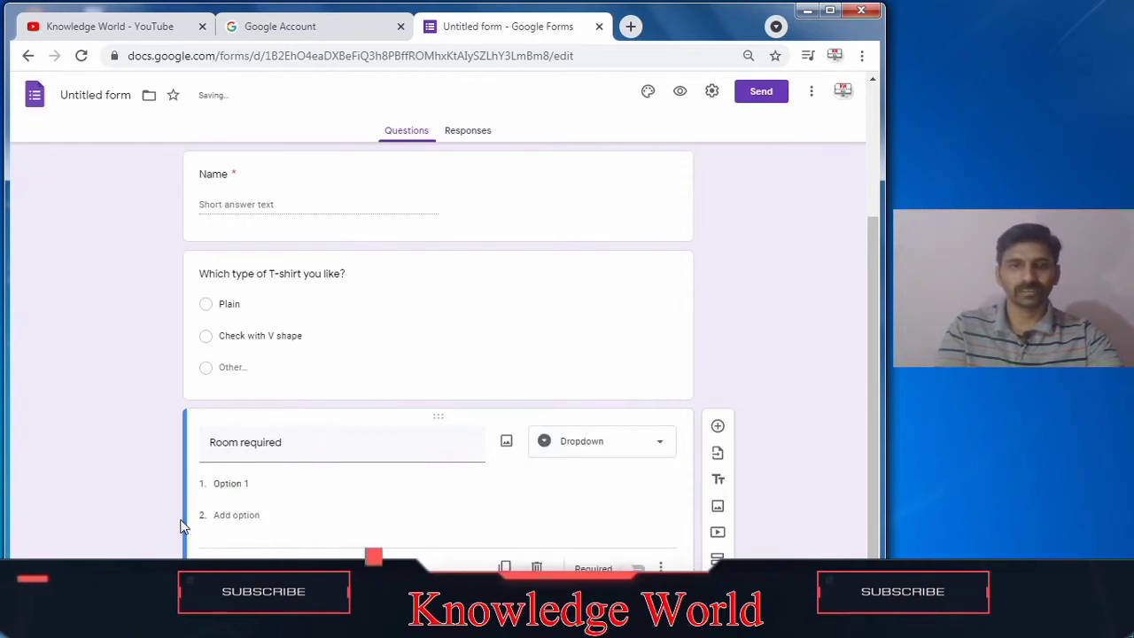
pyautogui.click(234, 485)
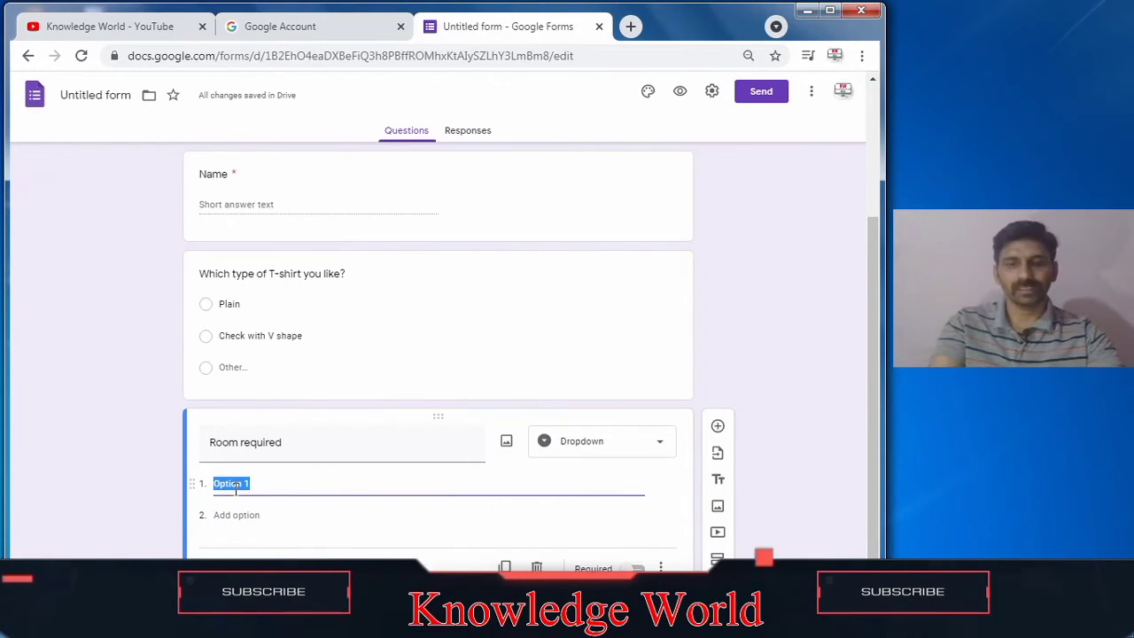
pyautogui.write('1BHK1BHK')
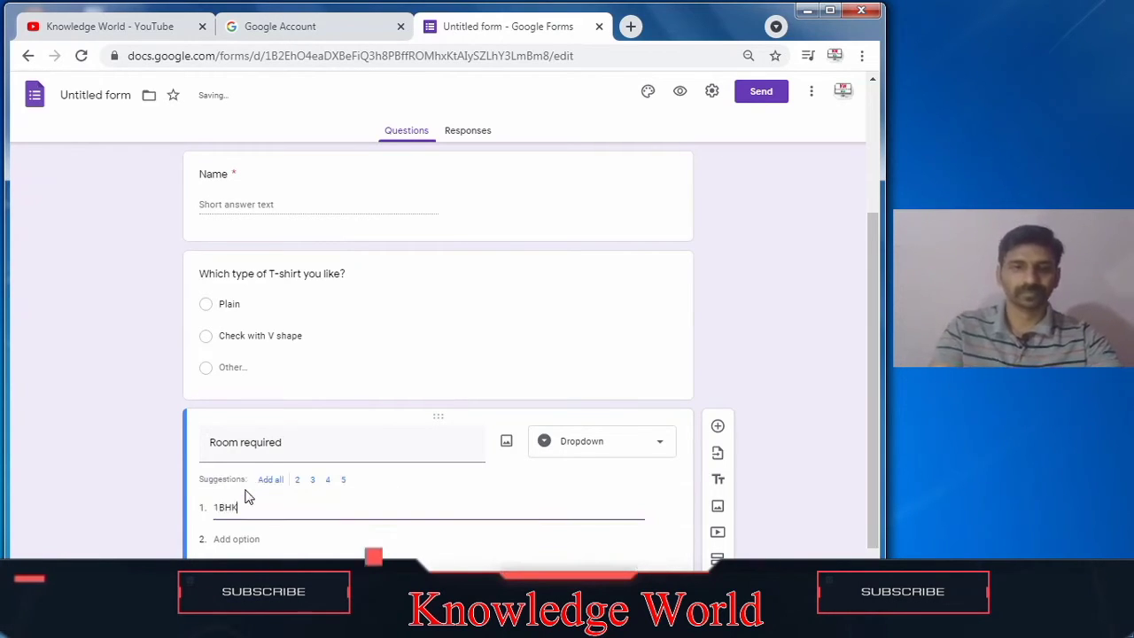
pyautogui.click(253, 537)
pyautogui.write('2')
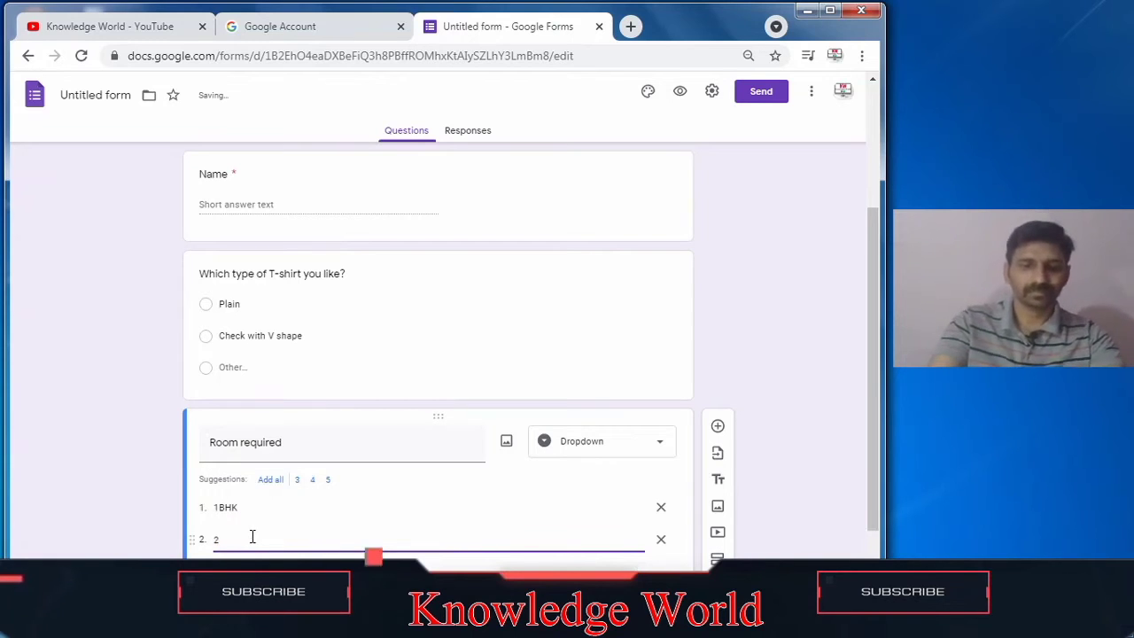
pyautogui.write('BHK')
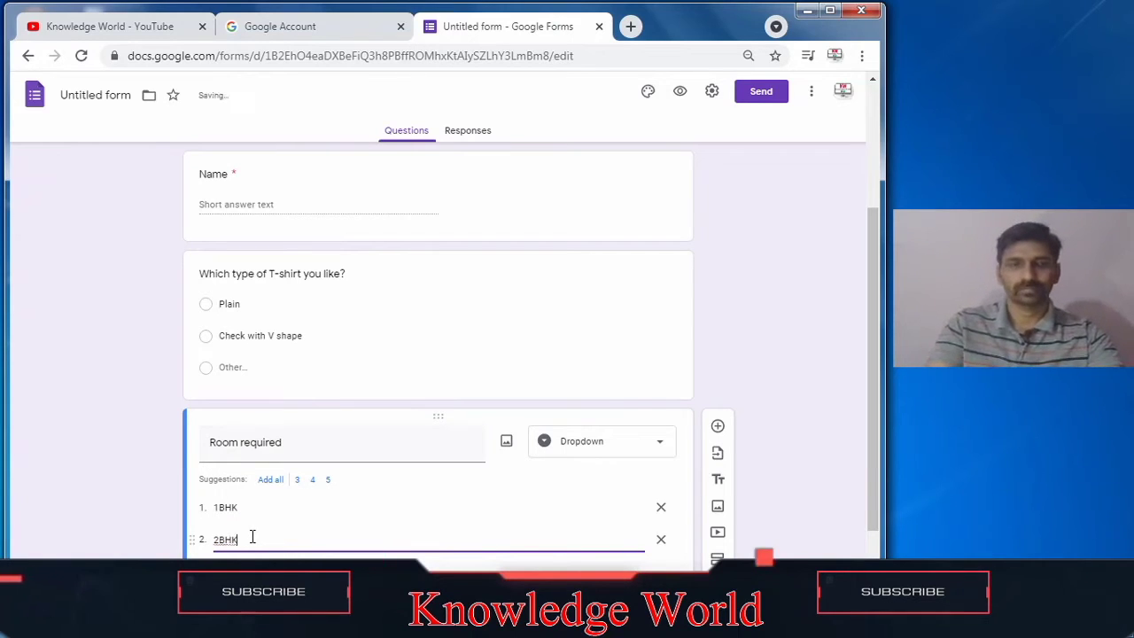
pyautogui.press('Return')
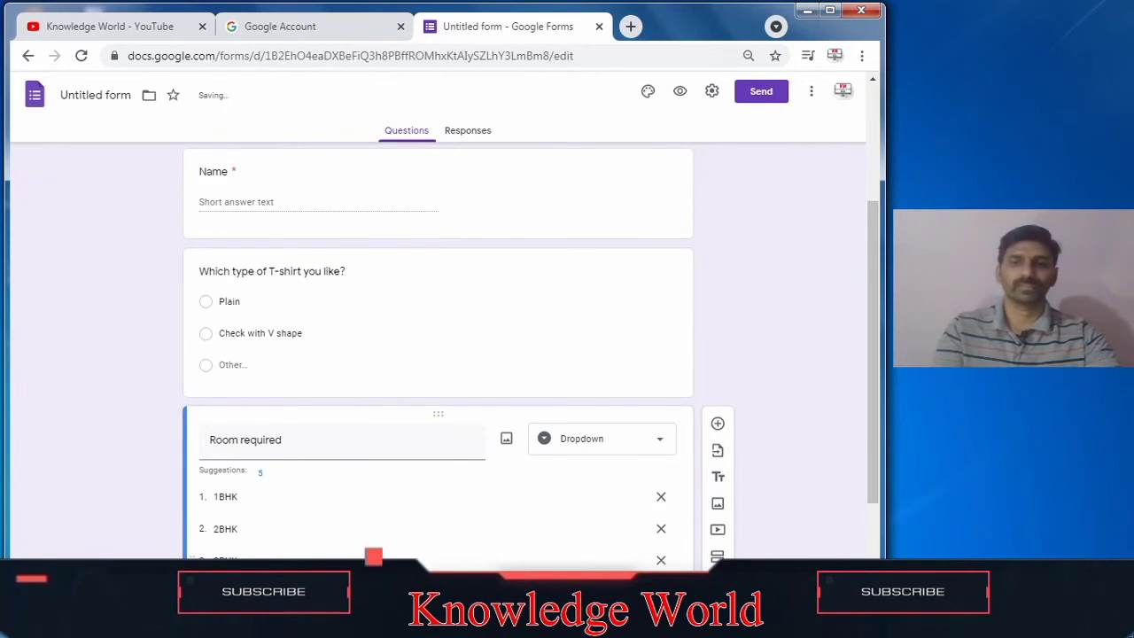
pyautogui.scroll(-1, 872, 541)
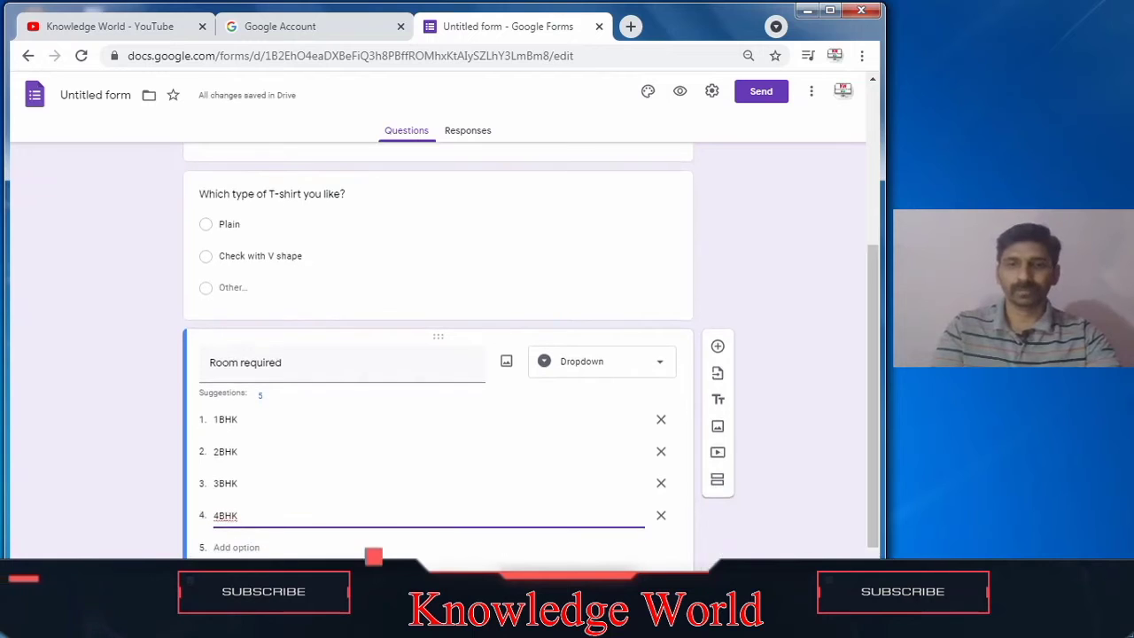
pyautogui.scroll(-1, 859, 530)
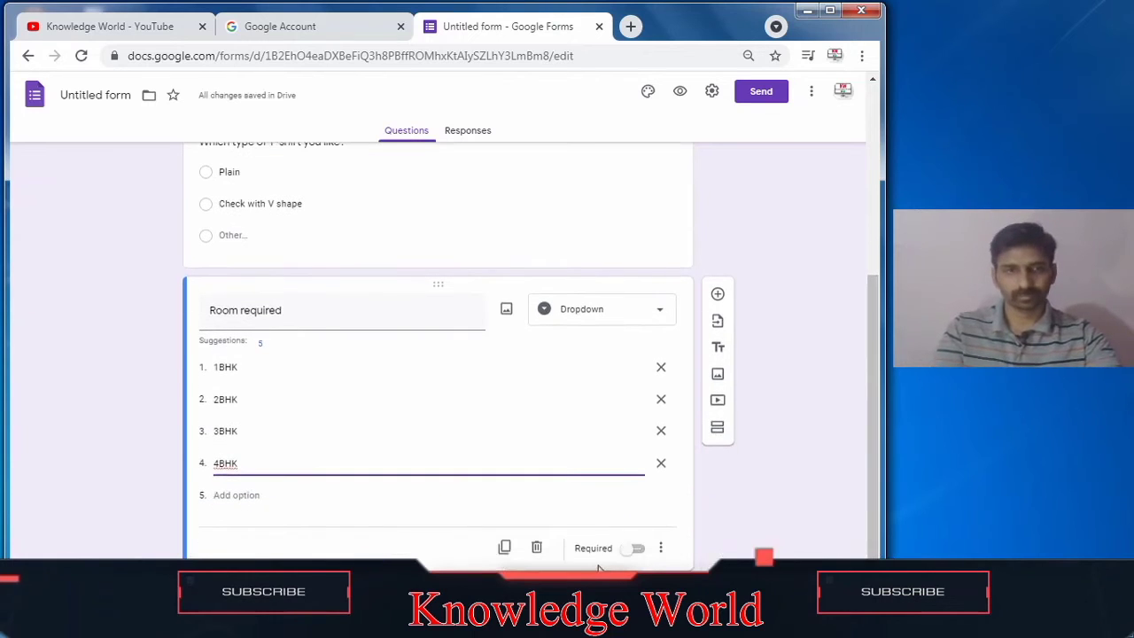
pyautogui.click(829, 519)
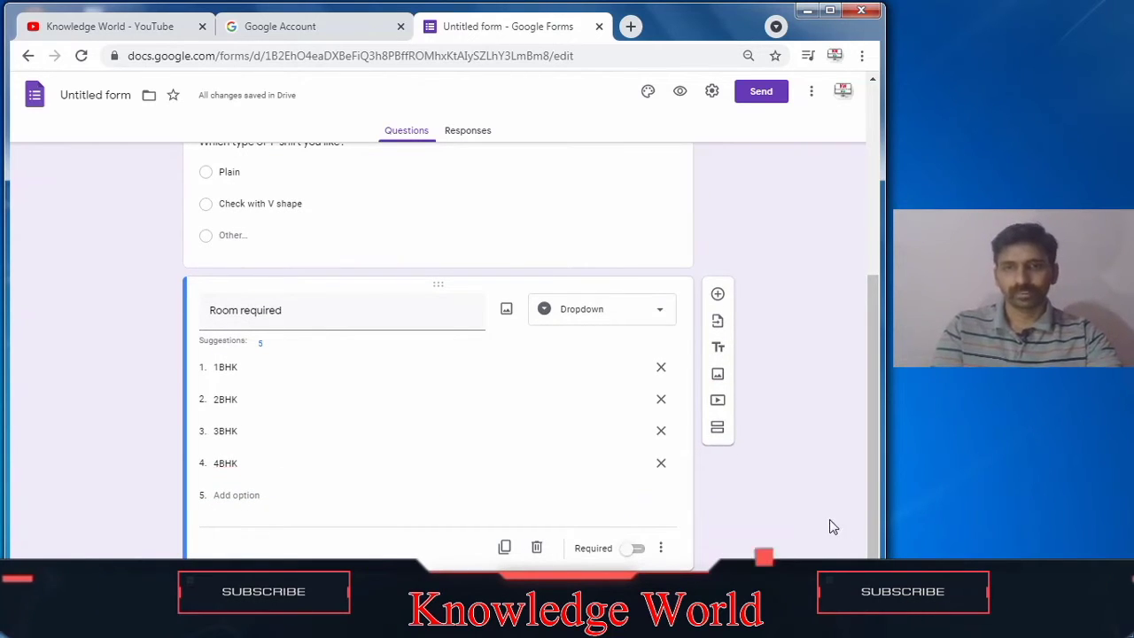
# Step: Add a new Checkboxes question below 'Room required'
pyautogui.click(722, 302)
pyautogui.moveTo(876, 416); pyautogui.dragTo(868, 499)
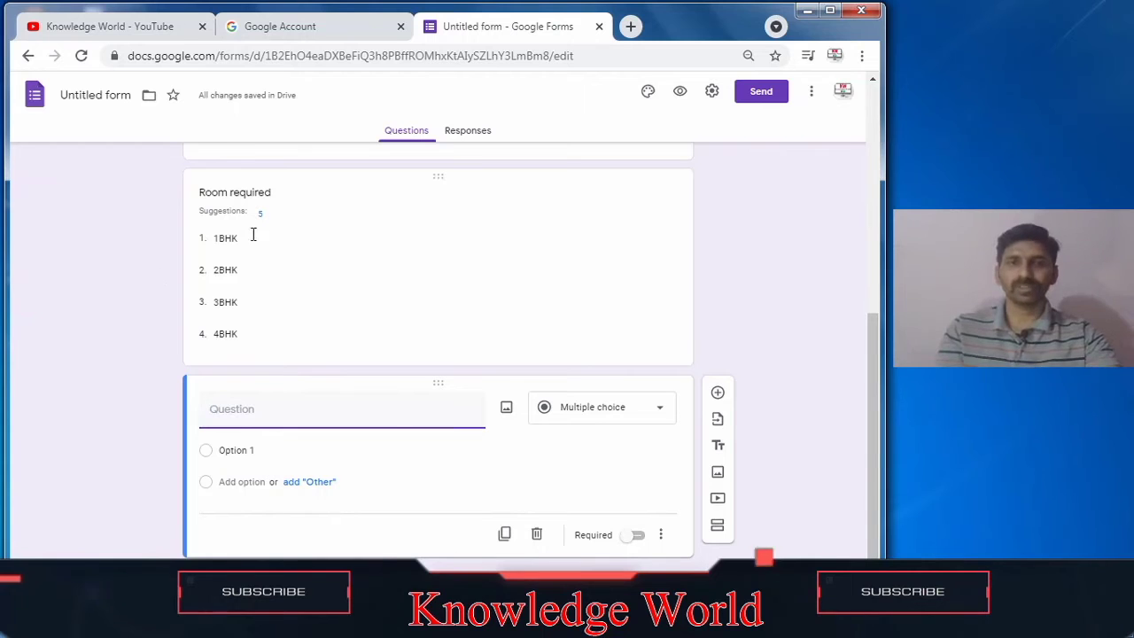
pyautogui.click(631, 413)
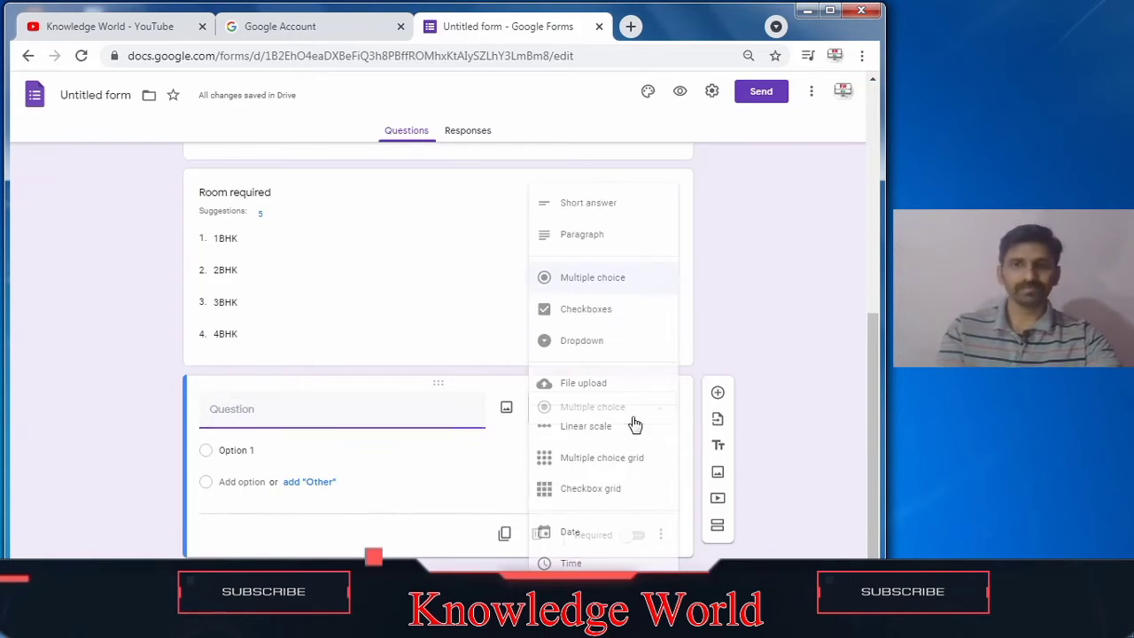
pyautogui.click(594, 317)
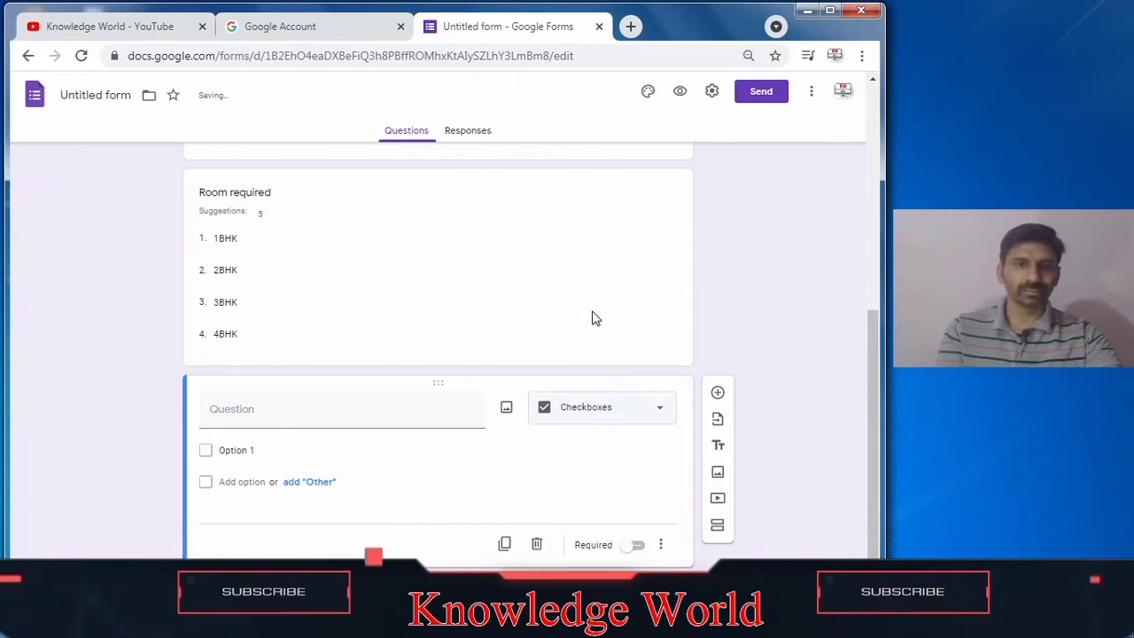
pyautogui.click(294, 416)
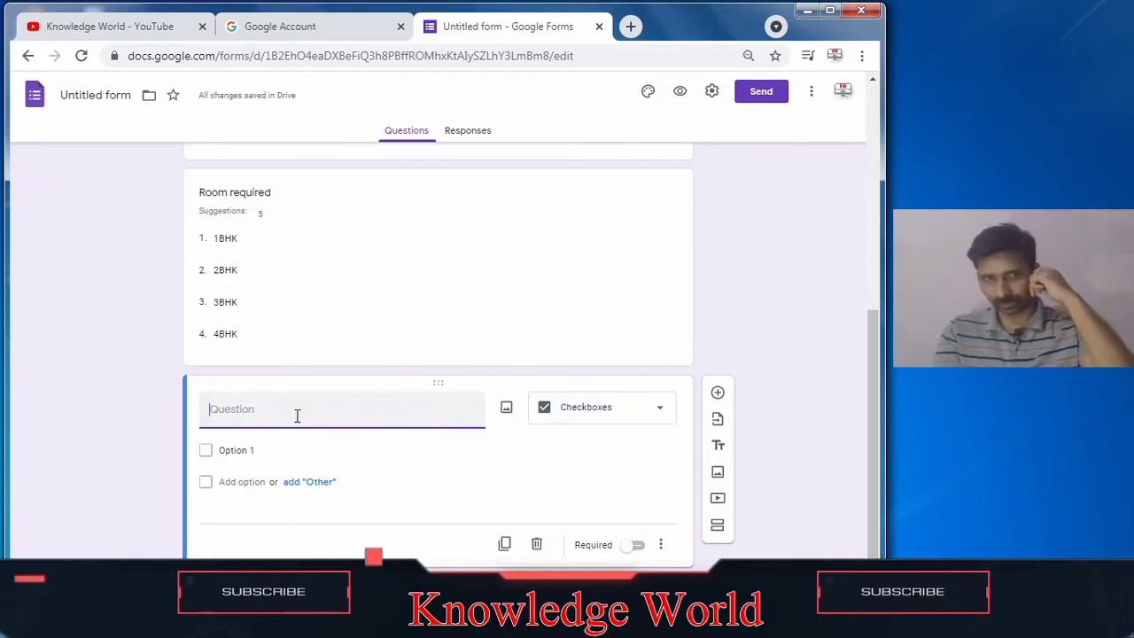
# Step: Title the checkbox question 'Price' and enter its first option 'Rs.2 L to 3L'
pyautogui.write('P')
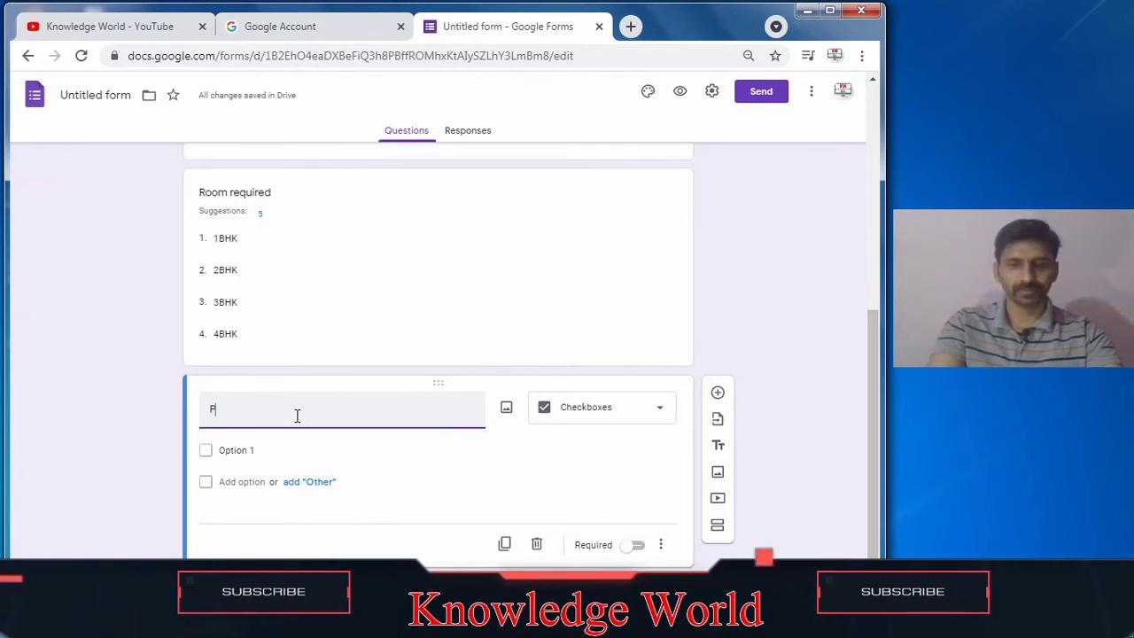
pyautogui.write('ricw')
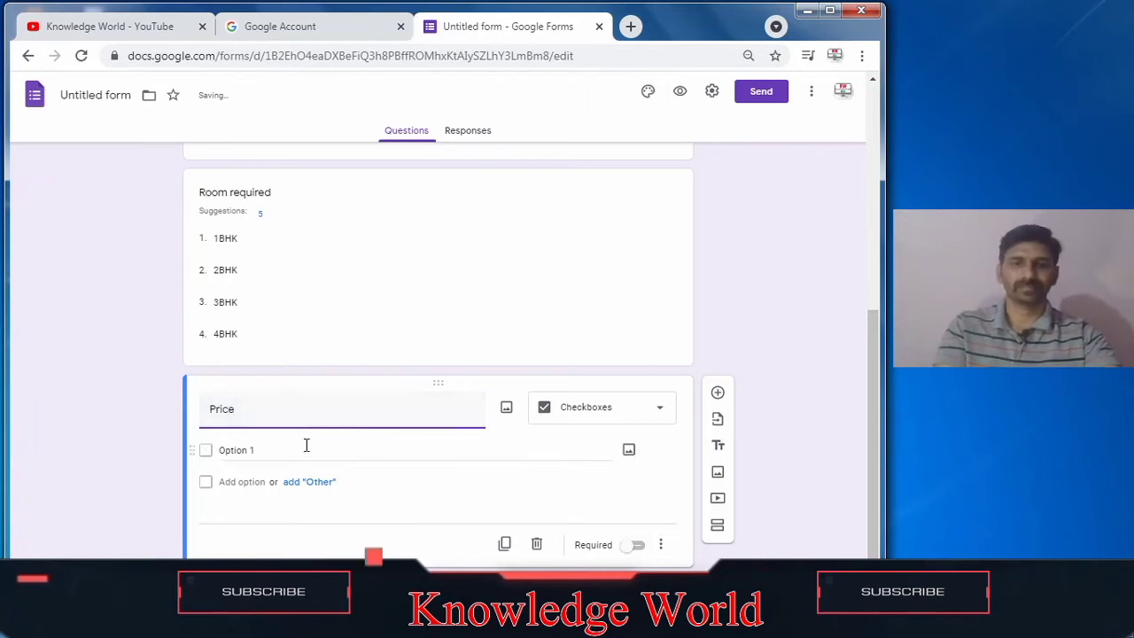
pyautogui.click(226, 451)
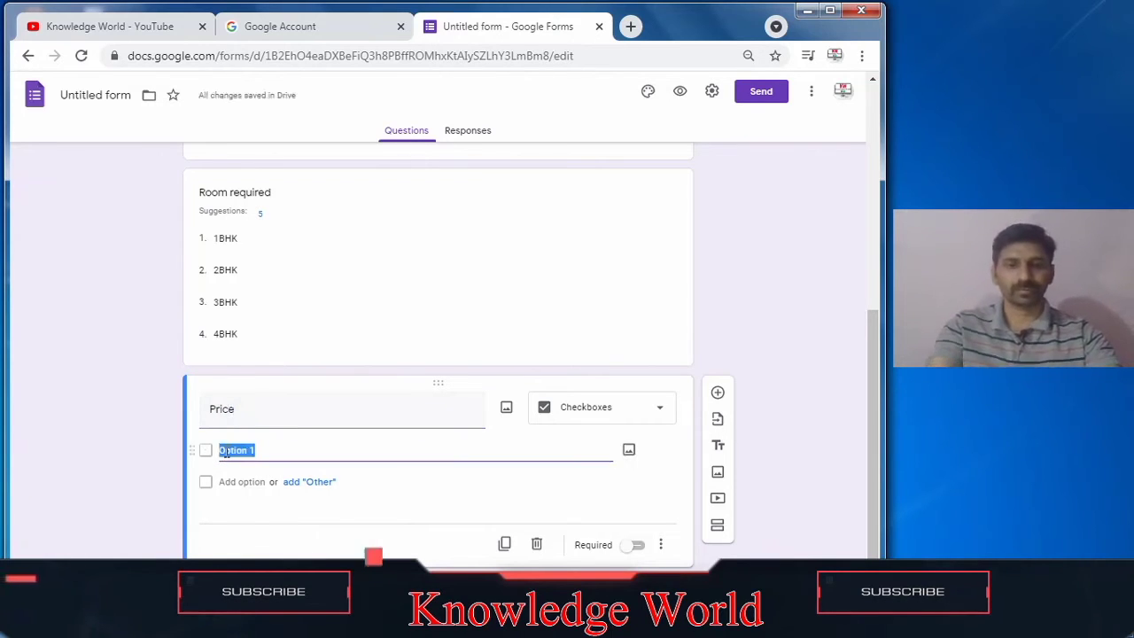
pyautogui.write('Rs.')
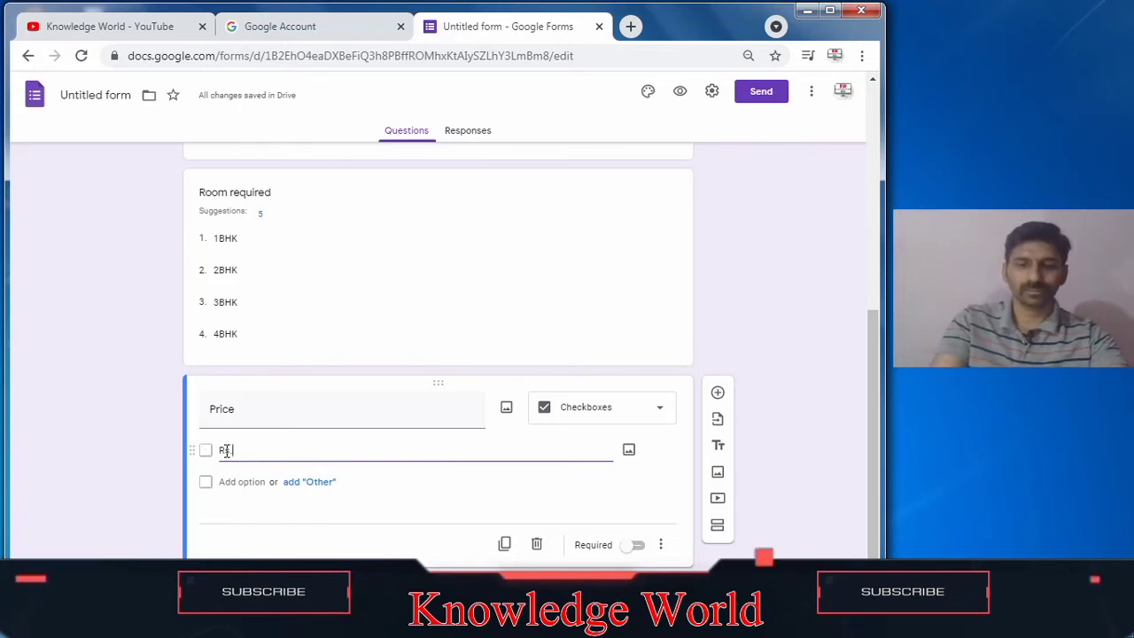
pyautogui.write('2Lca')
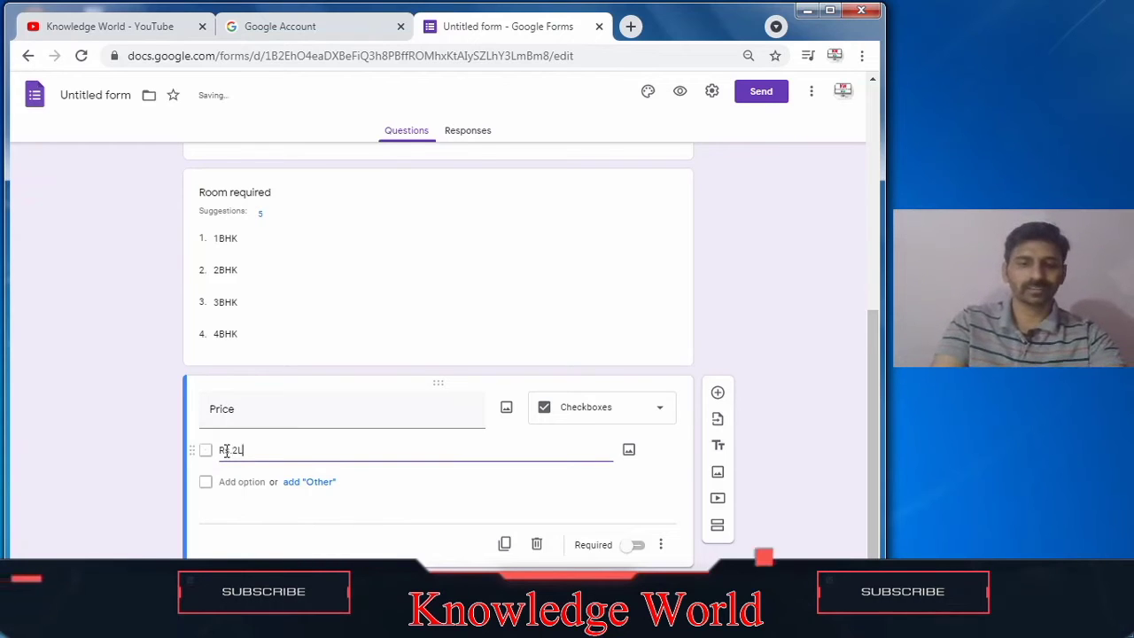
pyautogui.press('BackSpace')
pyautogui.write('as')
pyautogui.press('BackSpace')
pyautogui.press('BackSpace')
pyautogui.press('BackSpace')
pyautogui.press('BackSpace')
pyautogui.write('L')
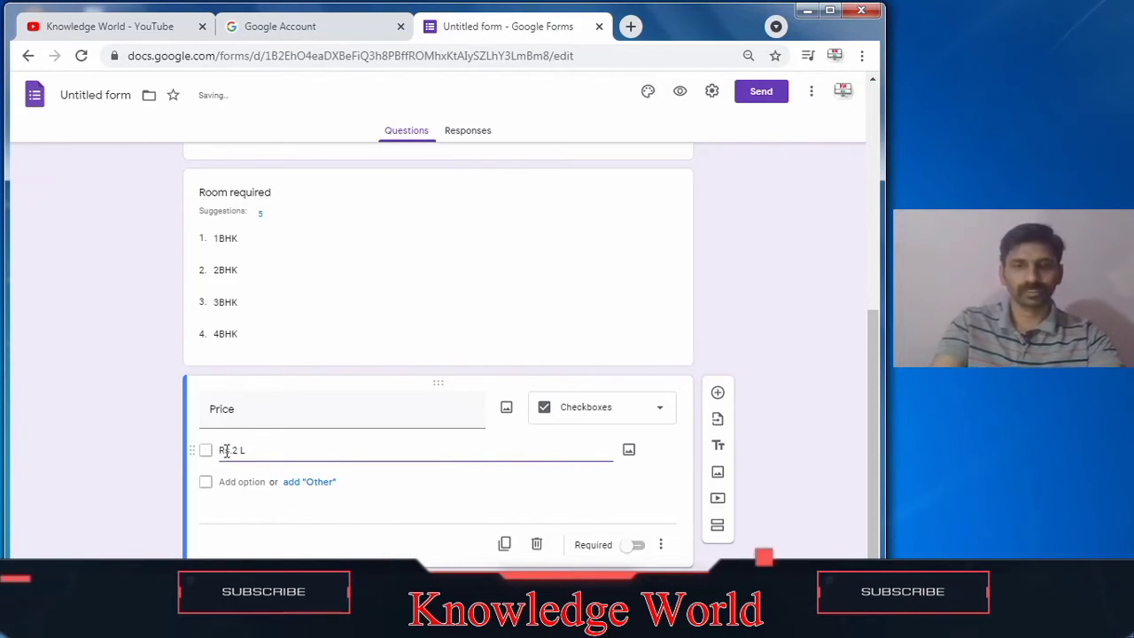
pyautogui.write(' to')
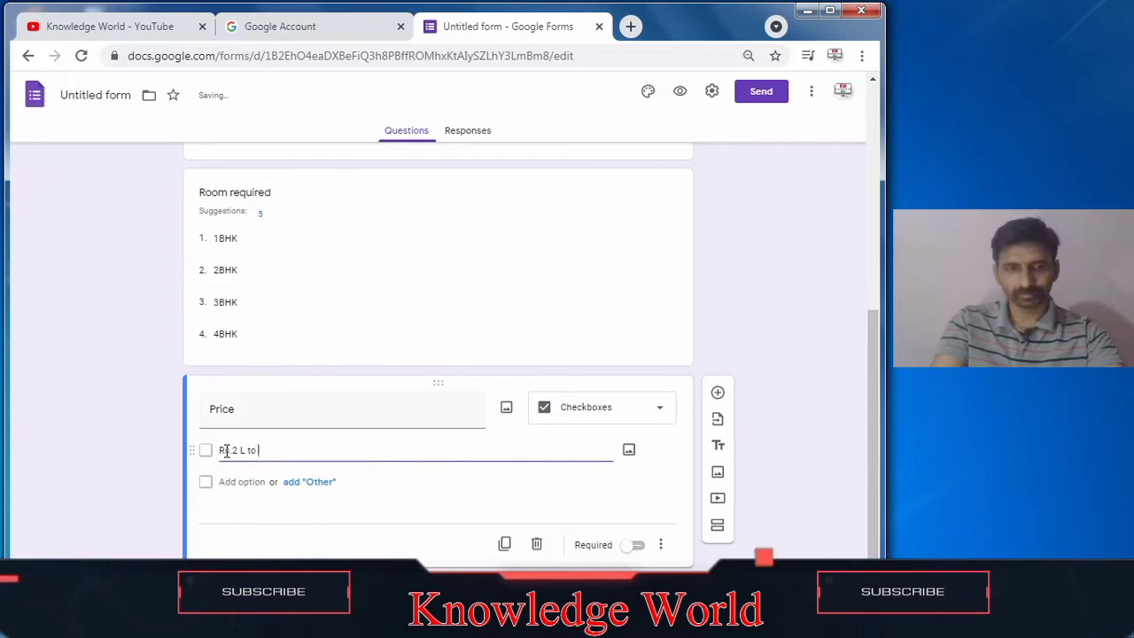
pyautogui.write(' #')
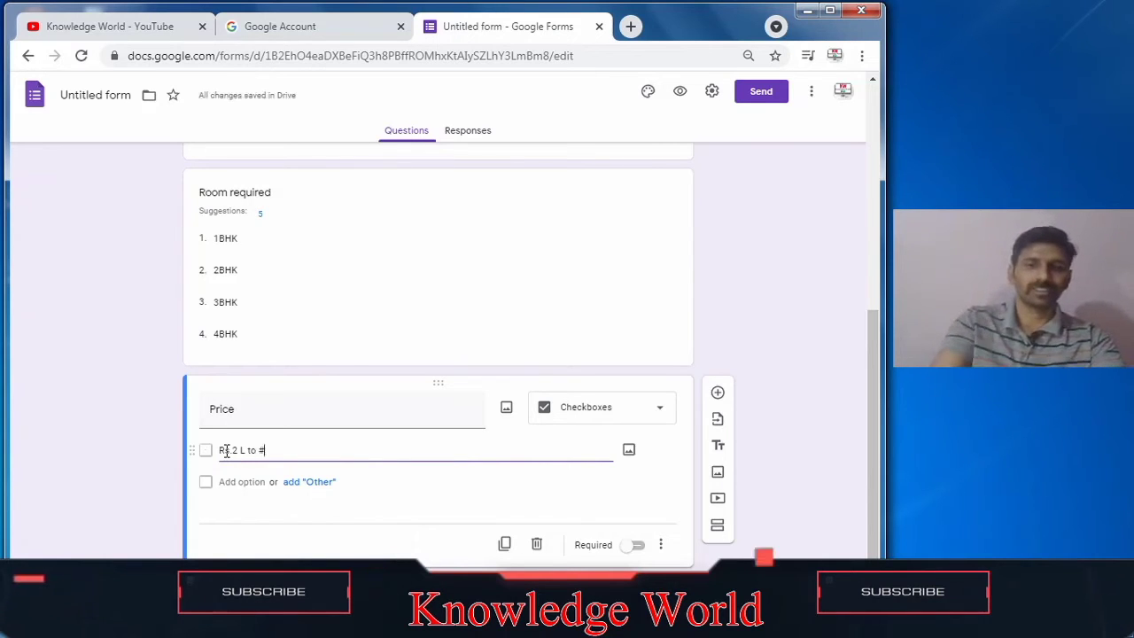
pyautogui.press('BackSpace')
pyautogui.write('3L')
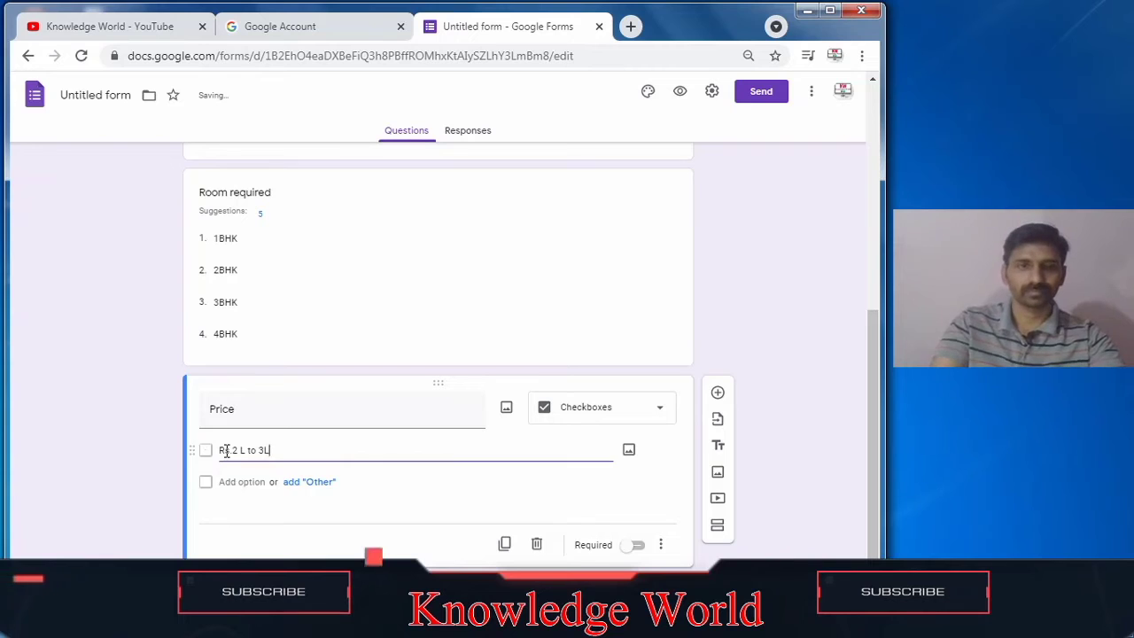
pyautogui.press('Return')
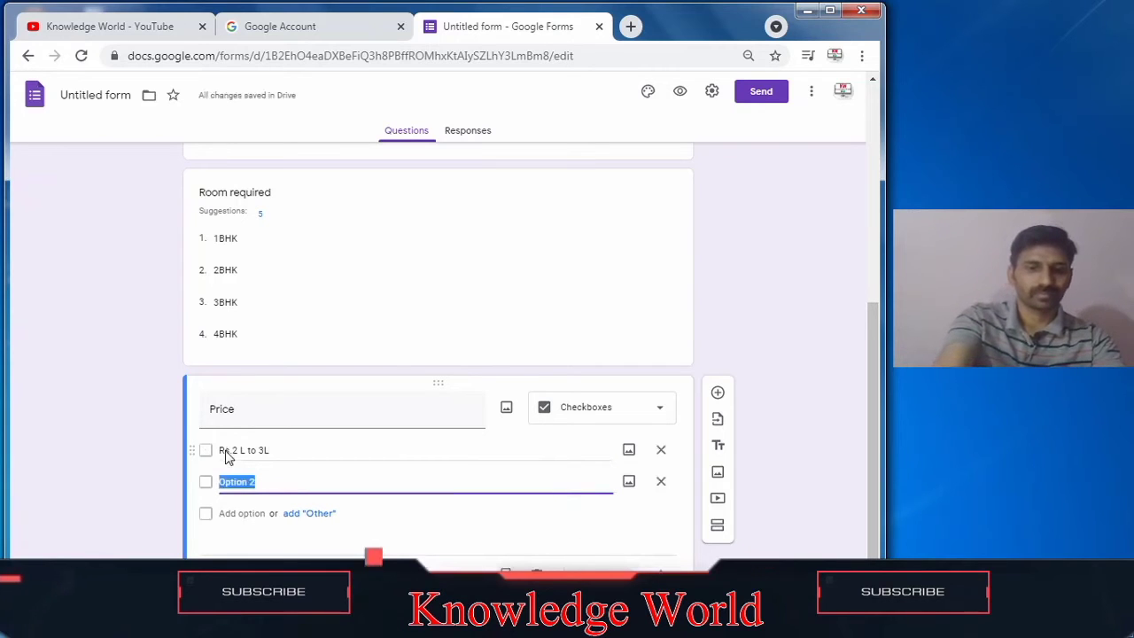
# Step: Add a second option 'Rs. 4 to 6L' to the Price question
pyautogui.write('4')
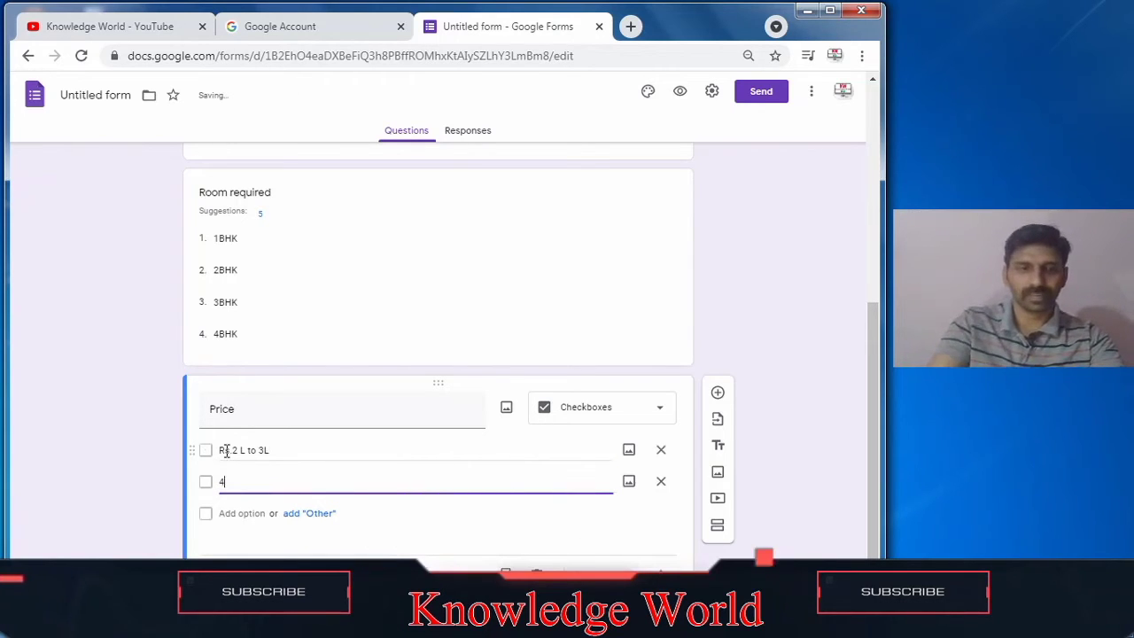
pyautogui.press('BackSpace')
pyautogui.write('Rs. 4 to 6')
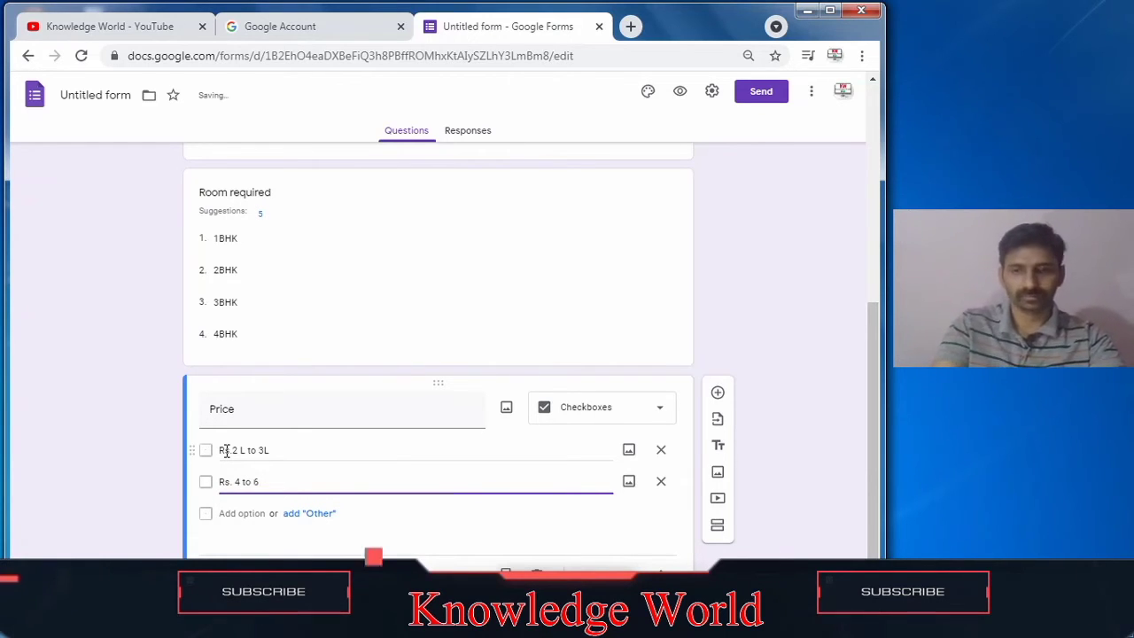
pyautogui.write('L')
pyautogui.press('Return')
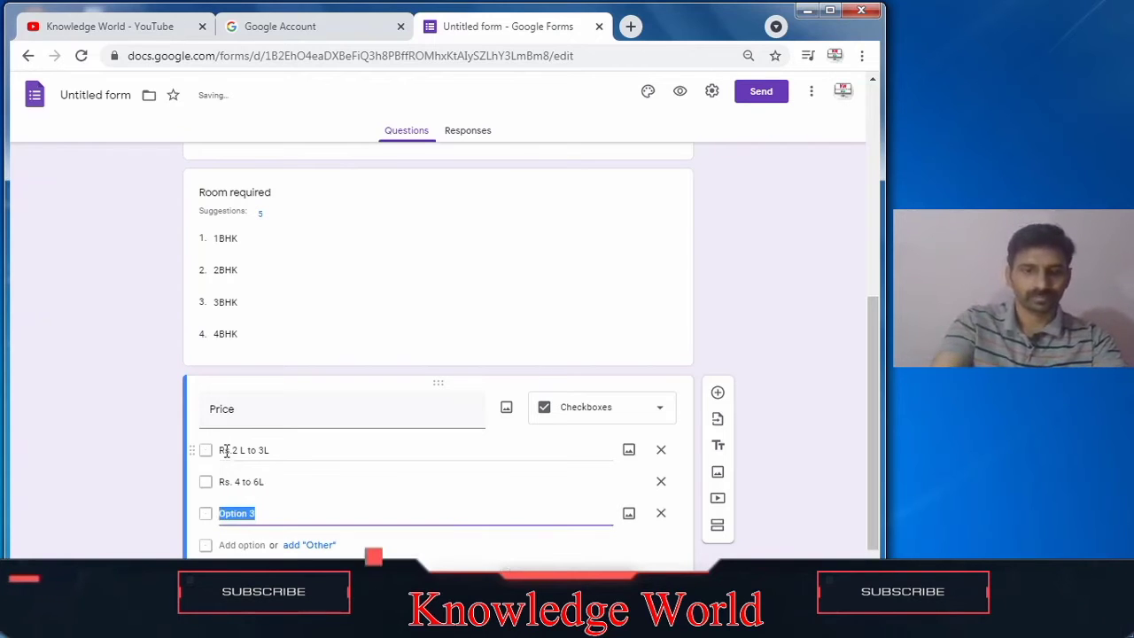
# Step: Add a third option 'Rs. 7 to 8l' to the Price question
pyautogui.write('Rs. 7')
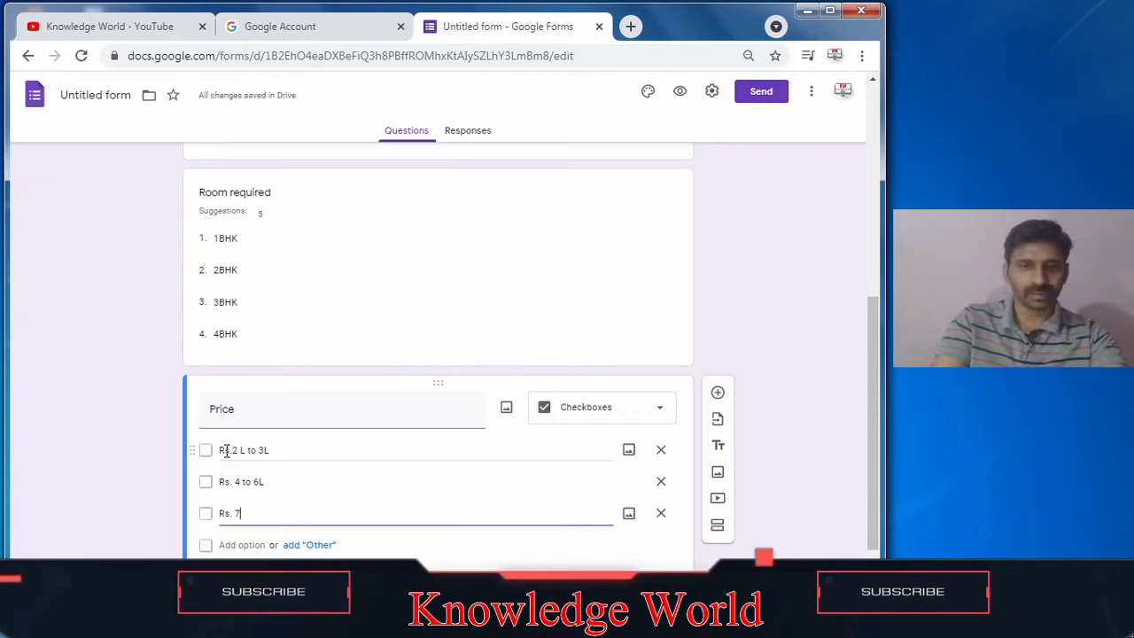
pyautogui.write(' to 8l')
pyautogui.press('Return')
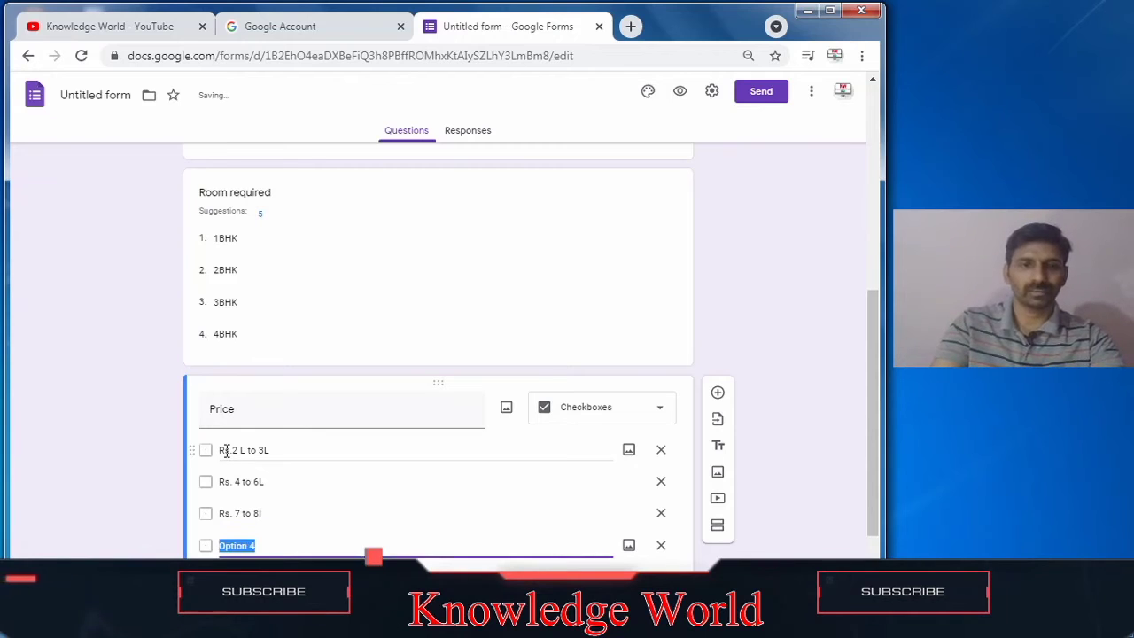
# Step: Correct the third option to read 'Rs. 7 L to 8 L'
pyautogui.click(340, 514)
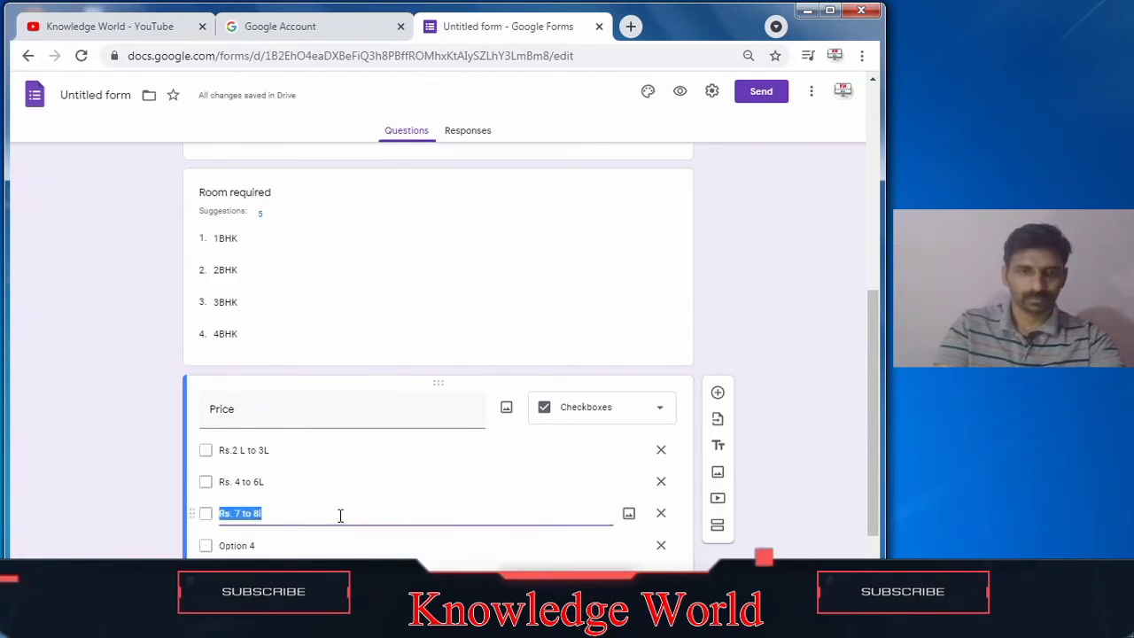
pyautogui.click(339, 514)
pyautogui.press('BackSpace')
pyautogui.write('L')
pyautogui.press('Left')
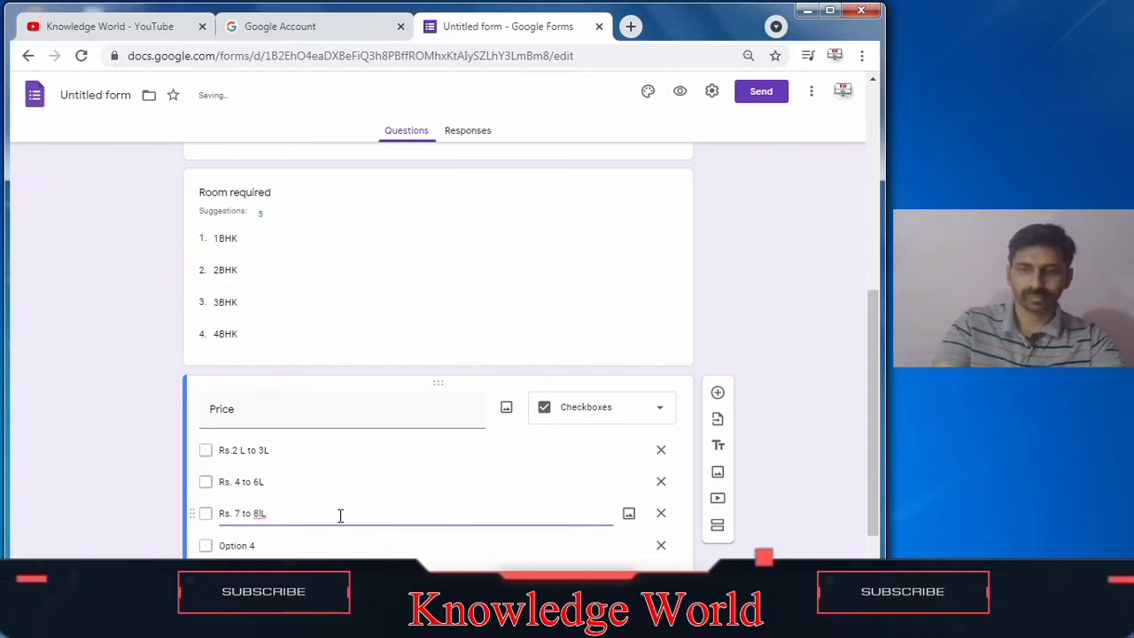
pyautogui.write('L')
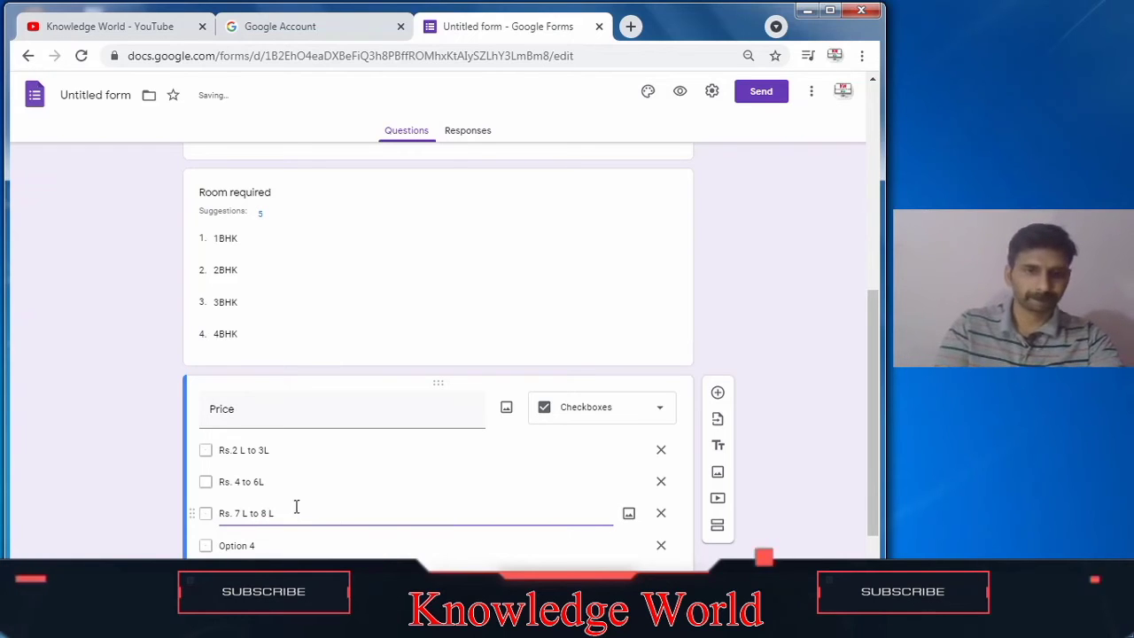
# Step: Correct the second option to read 'Rs. 4 L to 6 L'
pyautogui.tripleClick(239, 484)
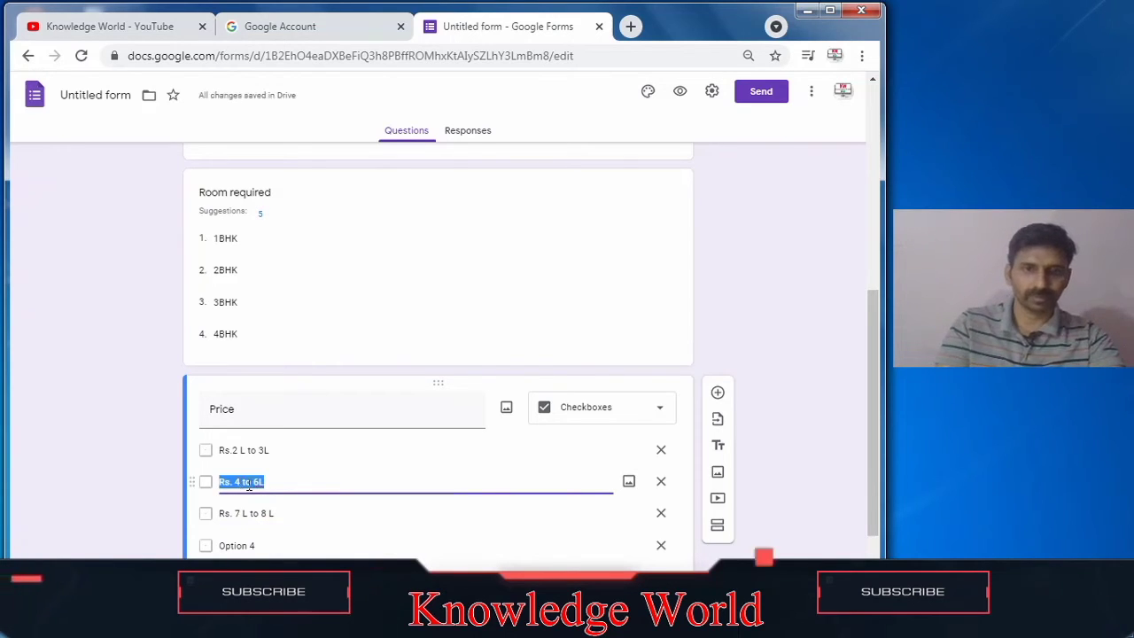
pyautogui.click(273, 484)
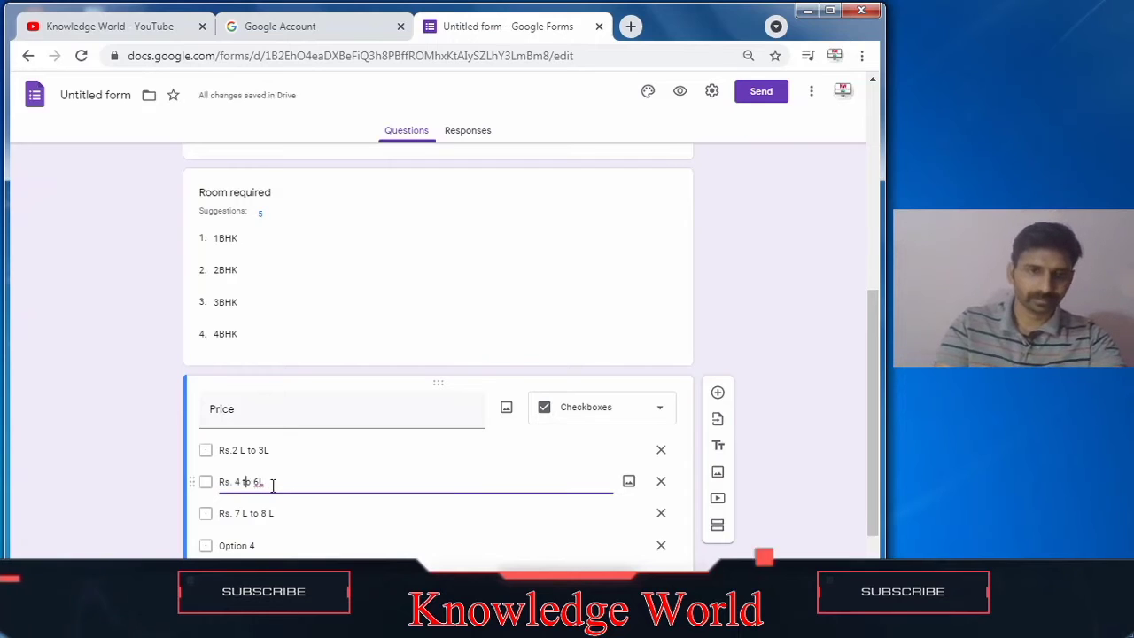
pyautogui.press('Left')
pyautogui.press('Left')
pyautogui.press('Left')
pyautogui.write('L')
pyautogui.press('Right')
pyautogui.press('Right')
pyautogui.press('Right')
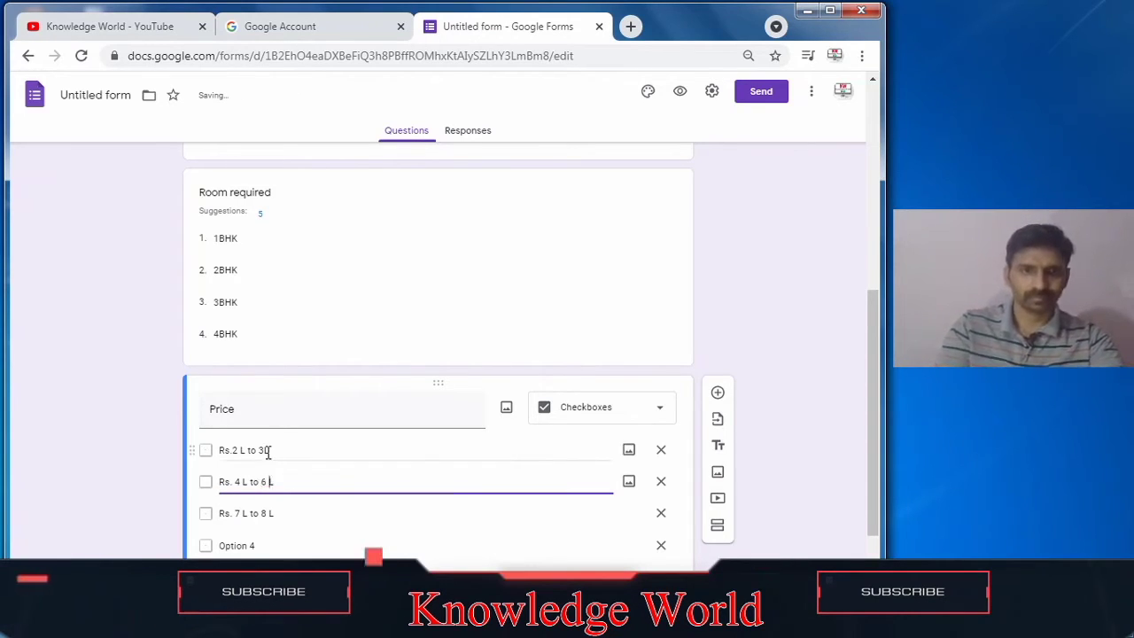
# Step: Correct the first option to read 'Rs.2 L to 3 L' and remove the extra empty option
pyautogui.click(268, 452)
pyautogui.click(266, 452)
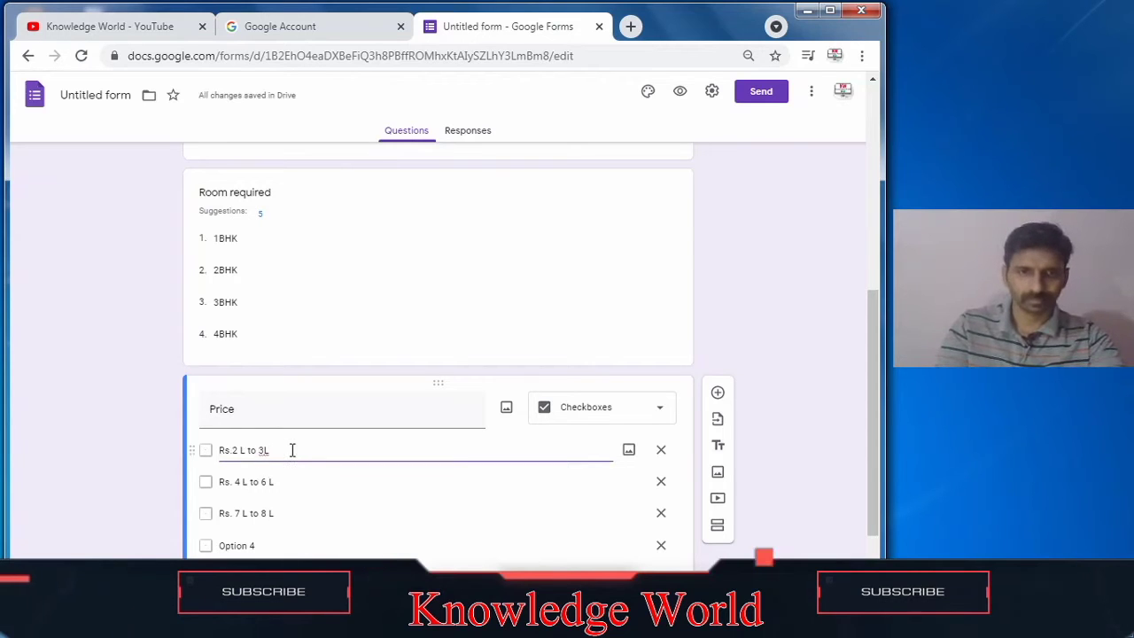
pyautogui.press('Return')
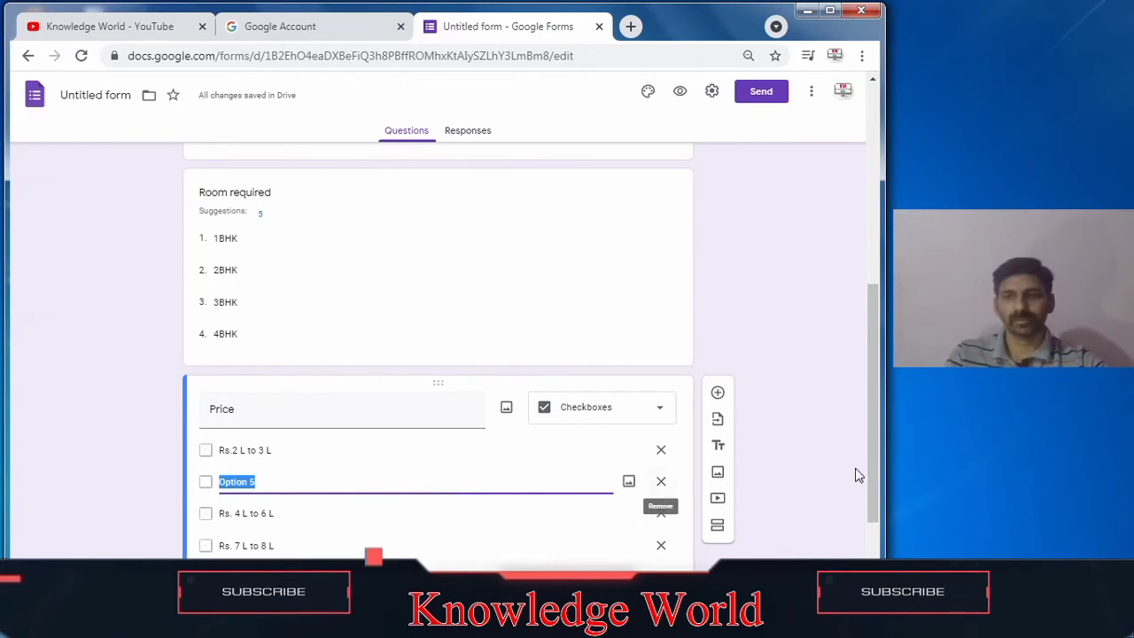
pyautogui.moveTo(868, 464); pyautogui.dragTo(875, 506)
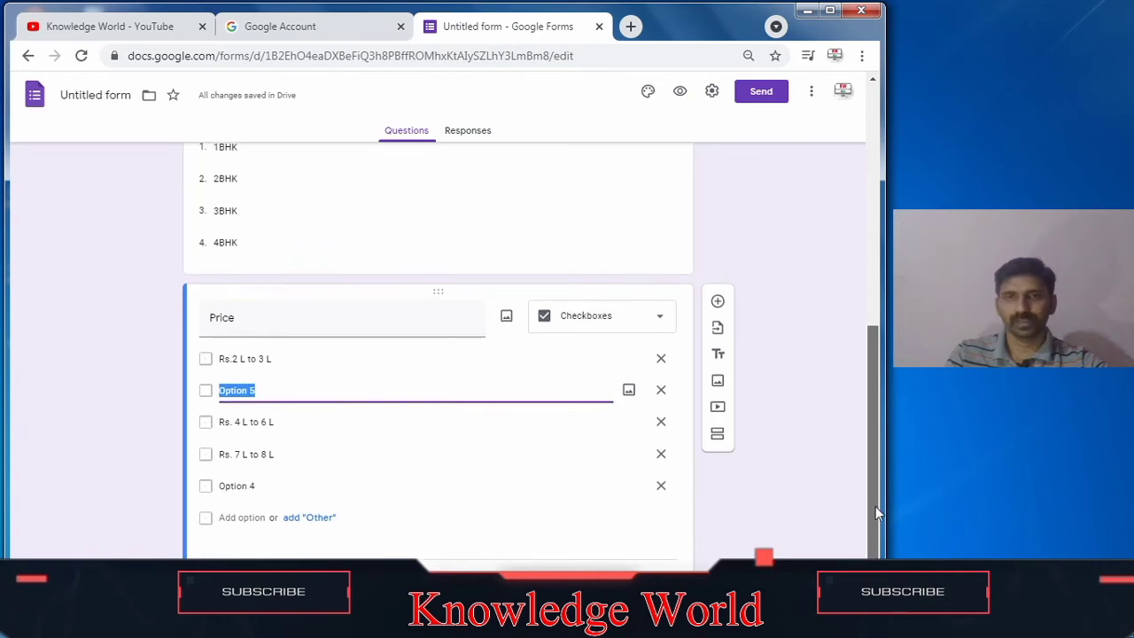
pyautogui.click(661, 391)
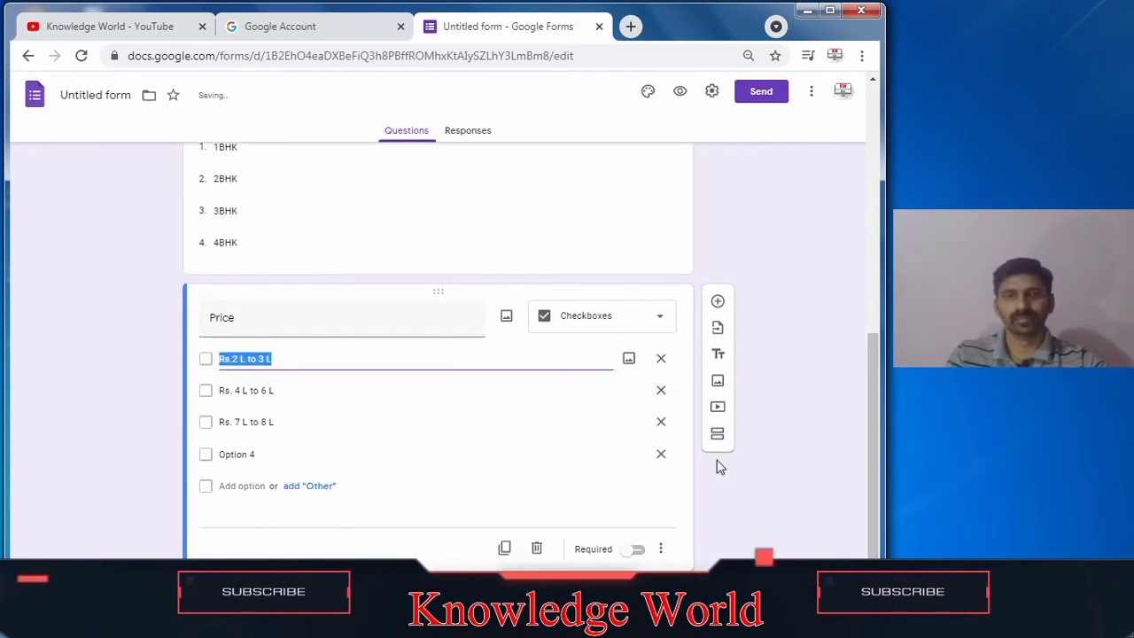
# Step: Replace the fourth option with 'Rs. 9 L to 10 L'
pyautogui.click(696, 507)
pyautogui.click(236, 452)
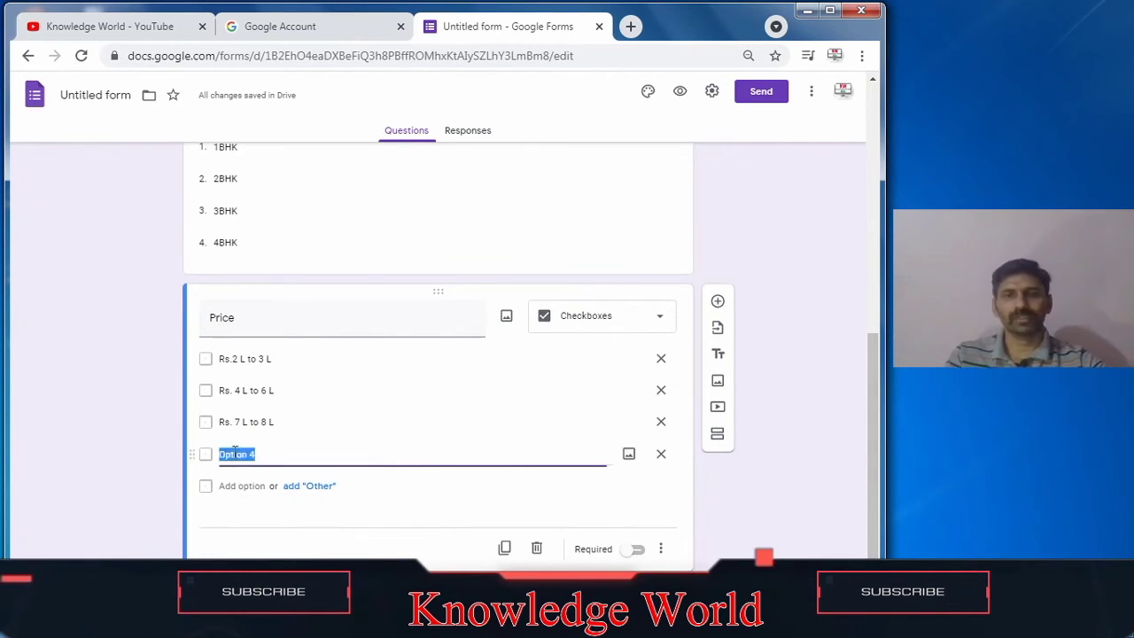
pyautogui.write('Rs. 9')
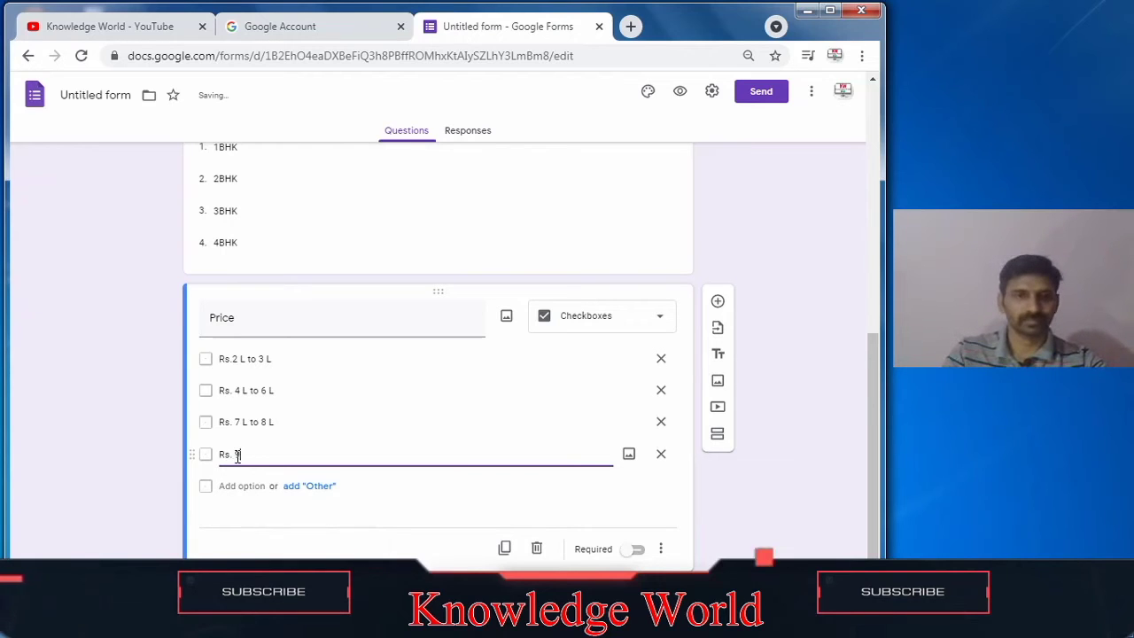
pyautogui.write('to 10')
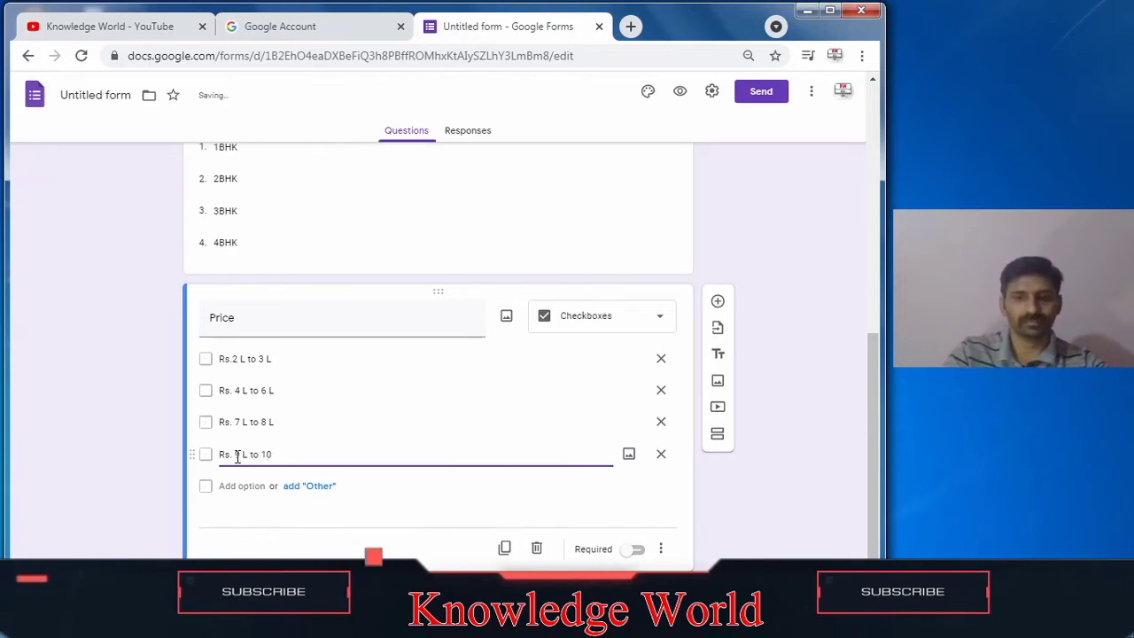
pyautogui.write(' L')
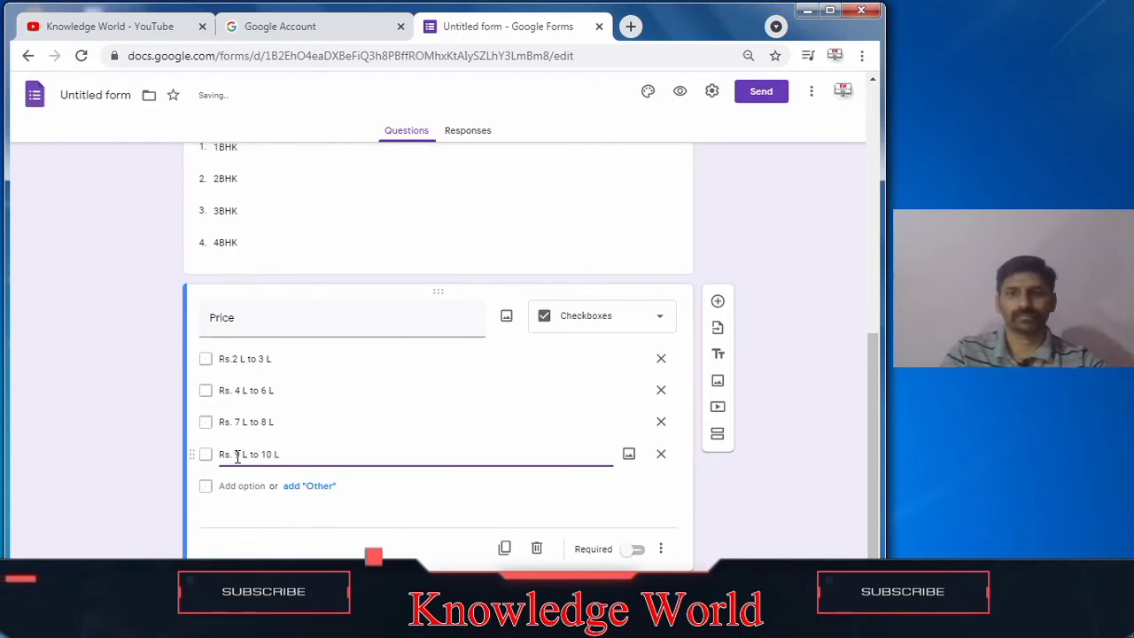
pyautogui.click(844, 502)
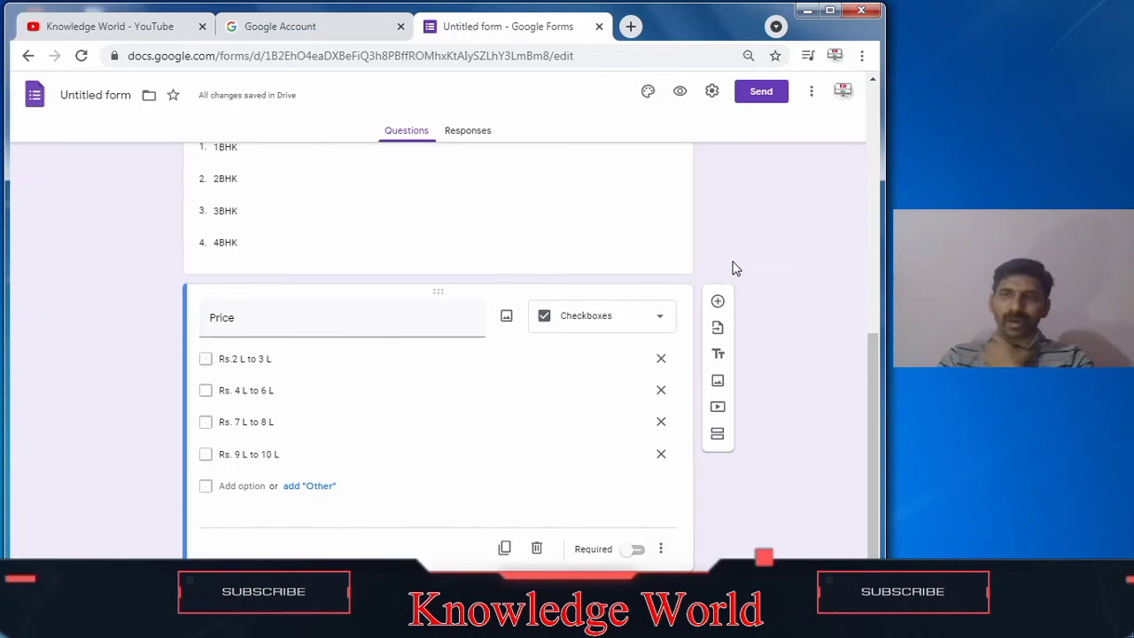
# Step: Add a new Linear scale question below Price titled 'Respose'
pyautogui.click(718, 302)
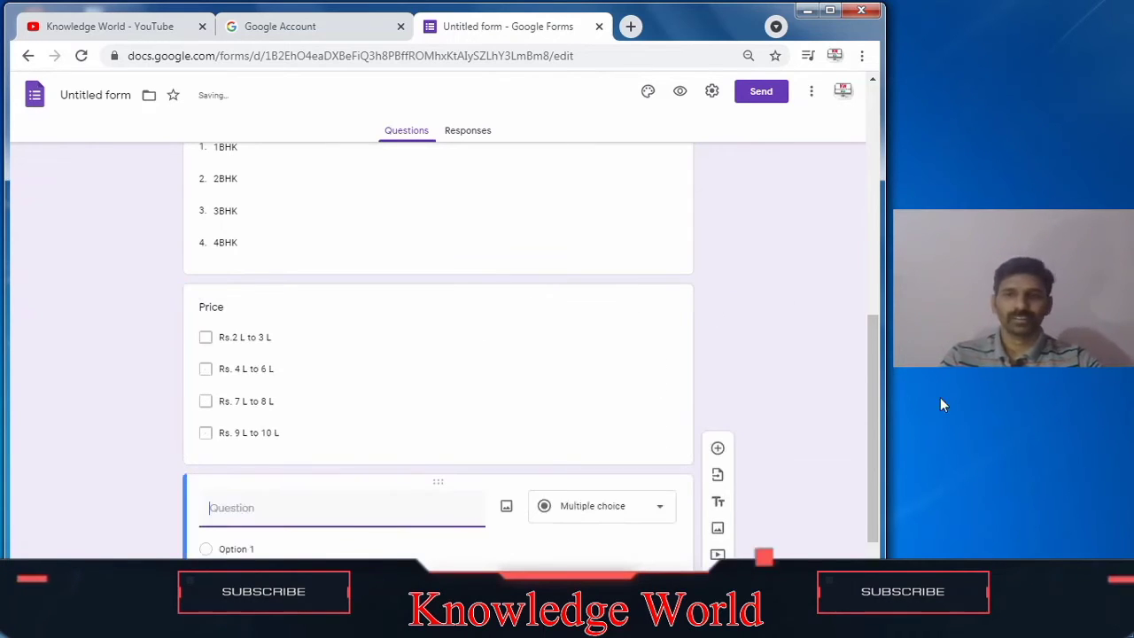
pyautogui.scroll(-1, 874, 411)
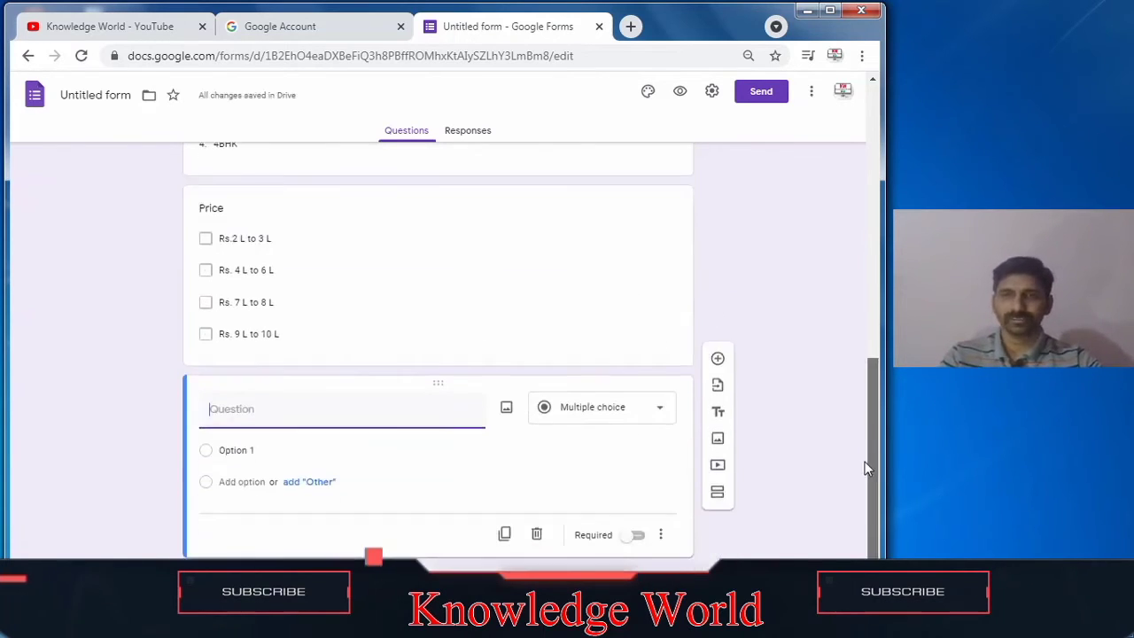
pyautogui.click(585, 406)
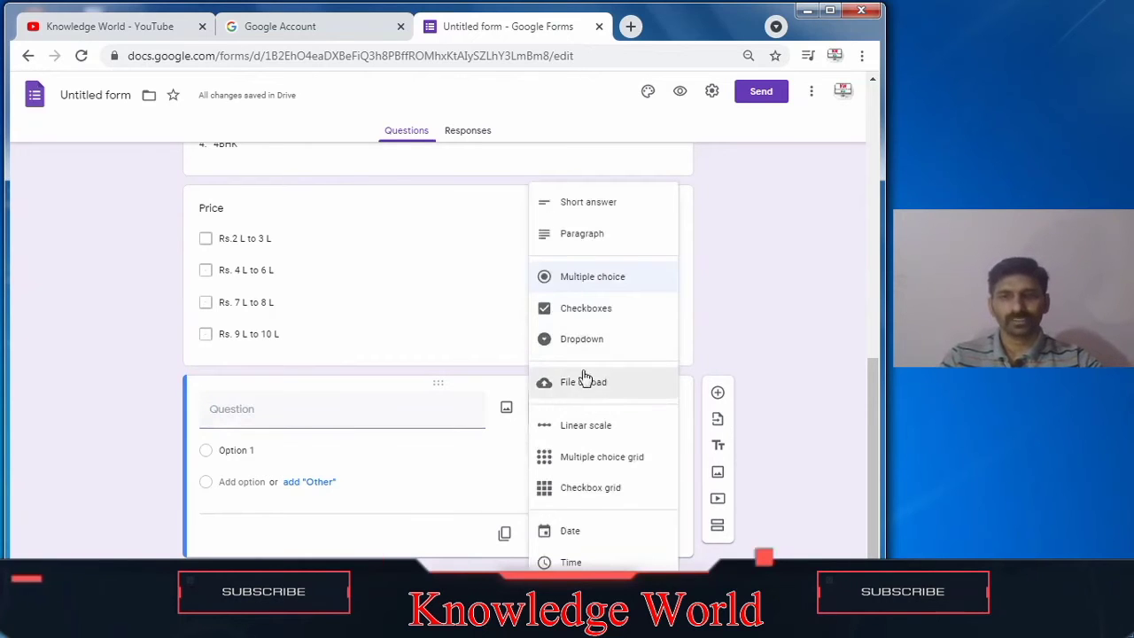
pyautogui.click(587, 426)
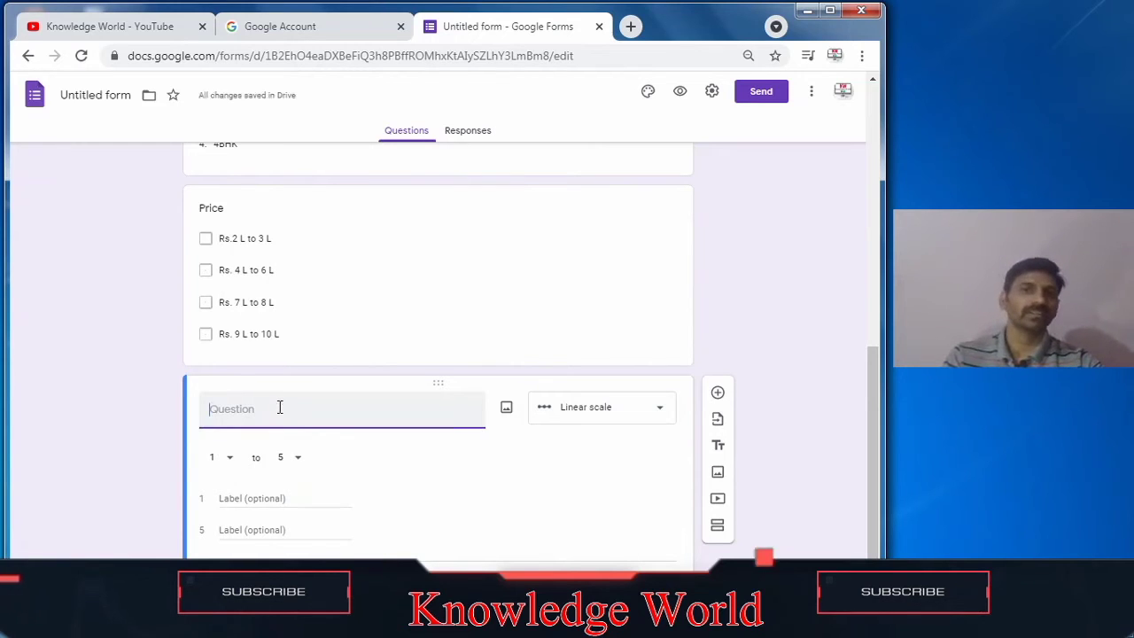
pyautogui.write('Respose')
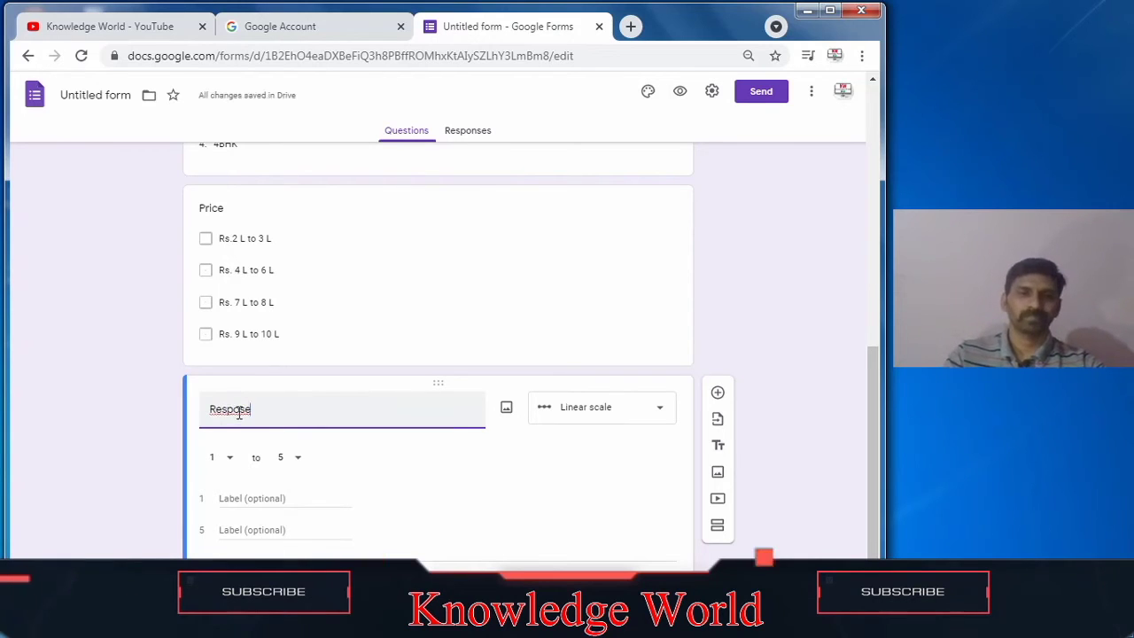
# Step: Correct the linear scale question's title to 'Response'
pyautogui.click(239, 409)
pyautogui.write('n')
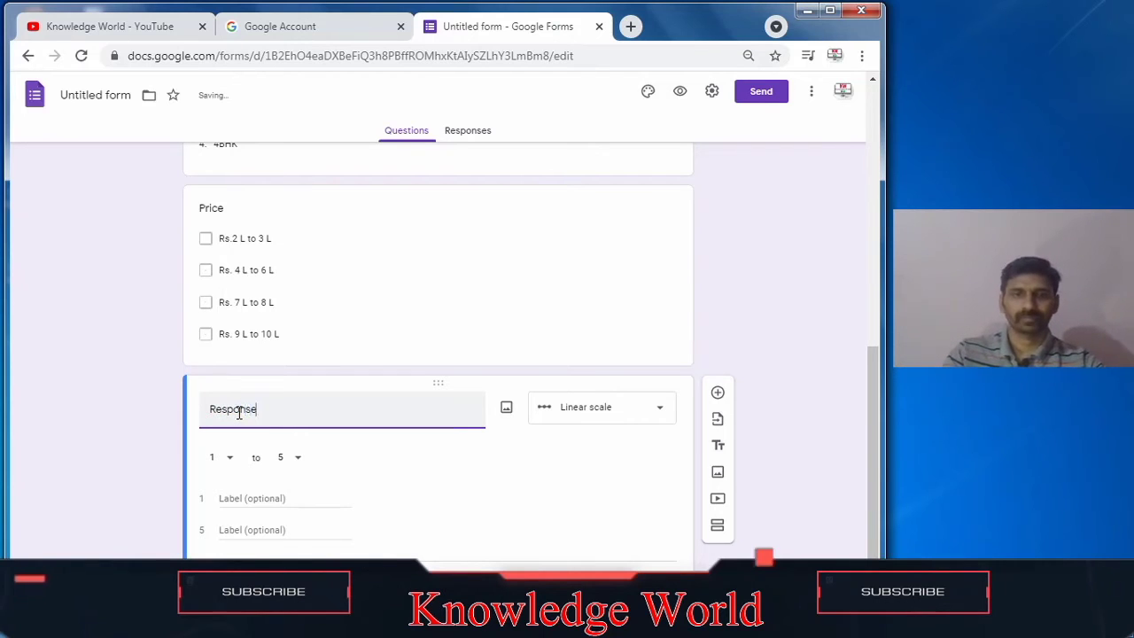
pyautogui.click(623, 518)
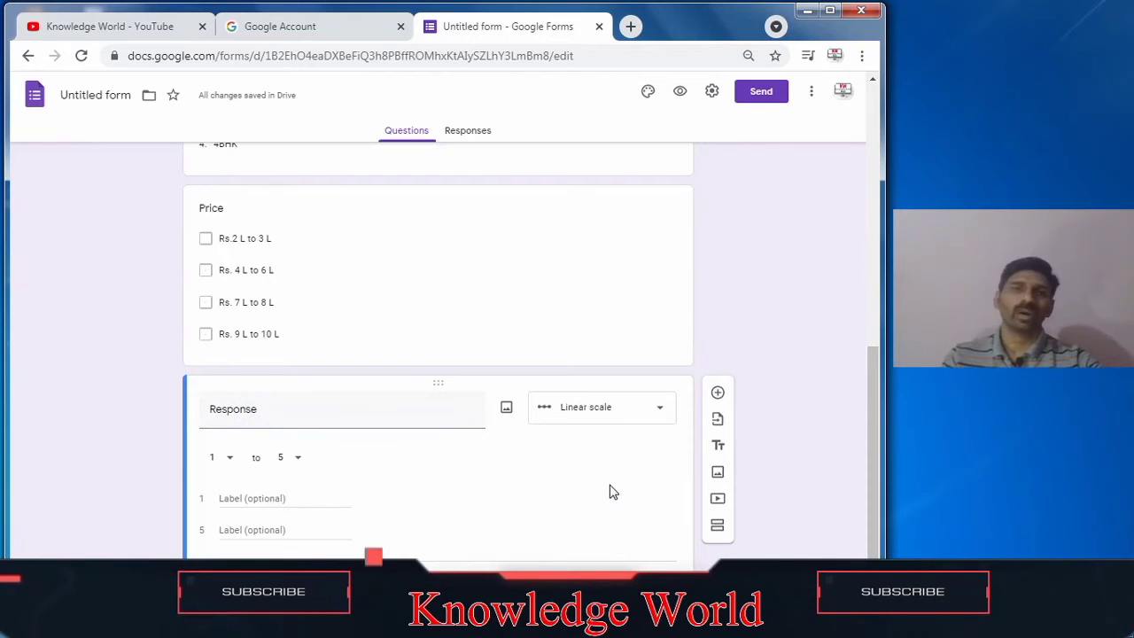
# Step: Set the Response scale's upper bound to 10, making it a 1 to 10 scale
pyautogui.moveTo(873, 441); pyautogui.dragTo(858, 352)
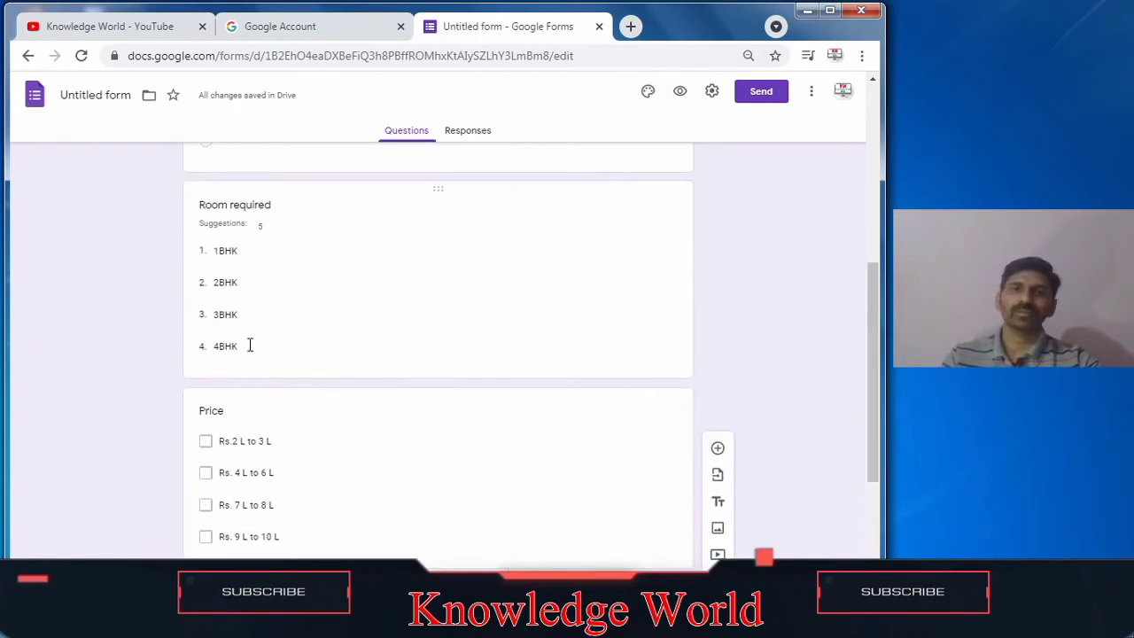
pyautogui.moveTo(872, 300); pyautogui.dragTo(880, 426)
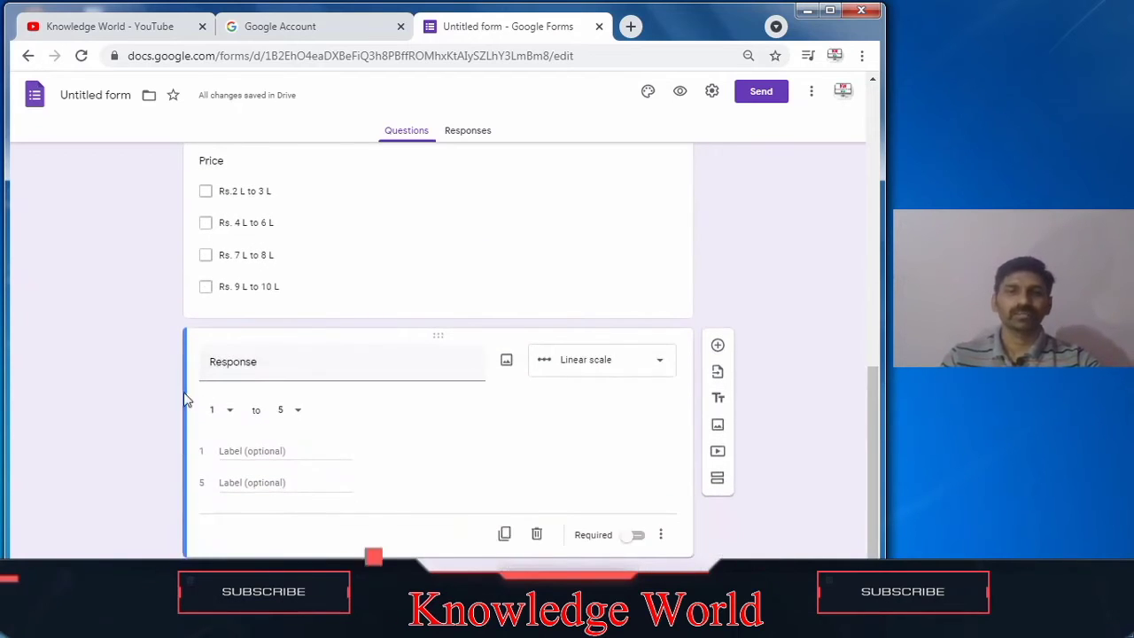
pyautogui.click(224, 450)
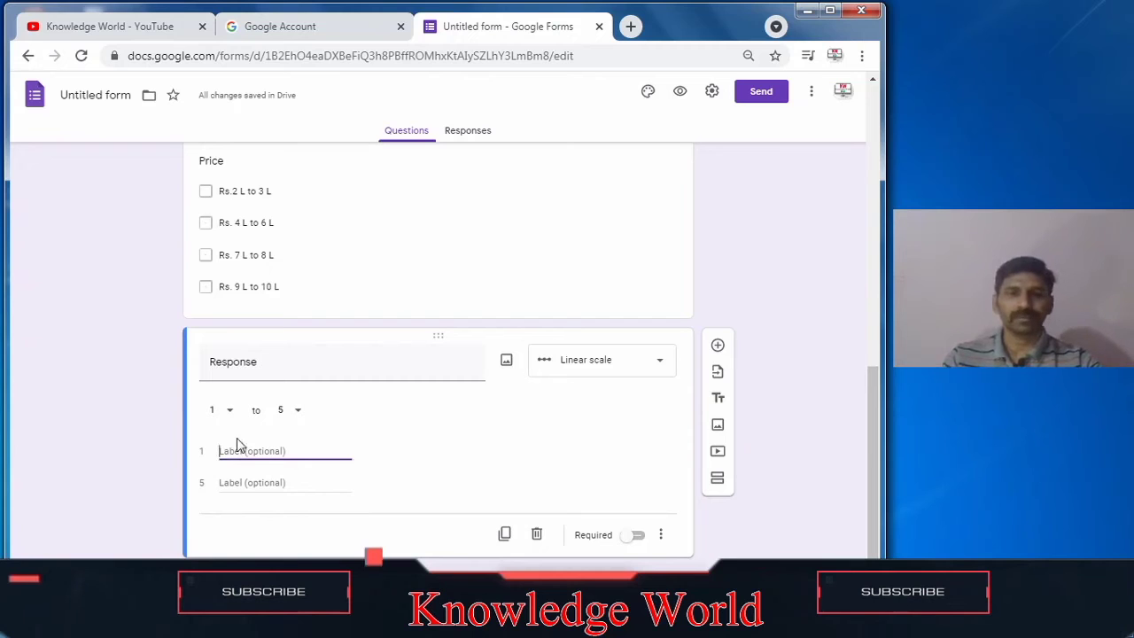
pyautogui.click(297, 413)
pyautogui.click(280, 556)
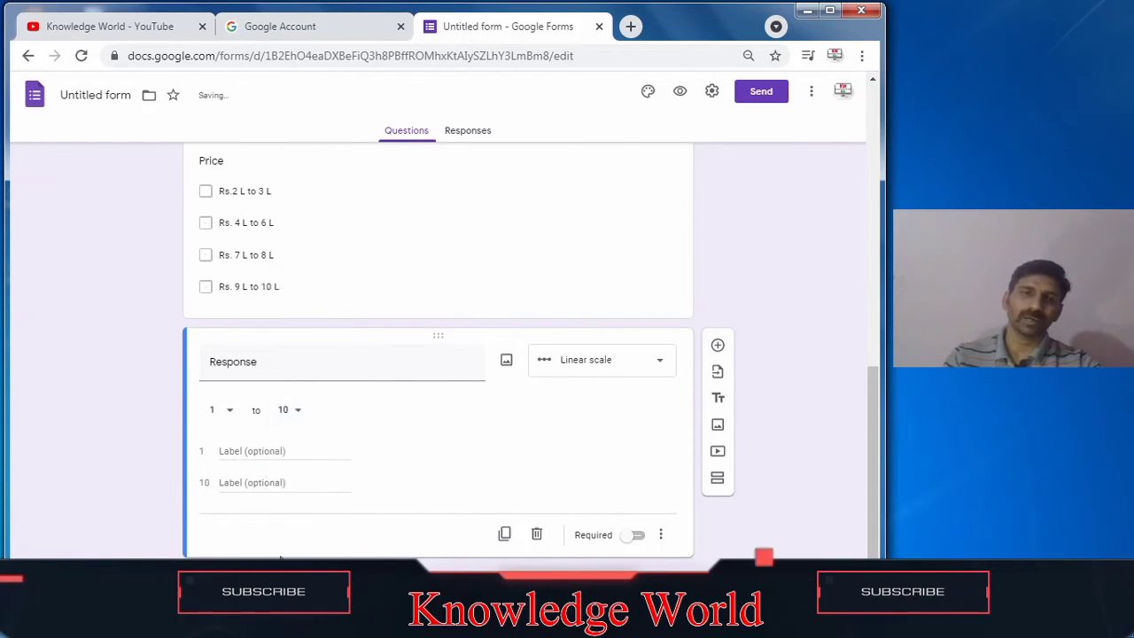
# Step: Label the scale's 1 end 'Poor' and its 10 end 'Best'
pyautogui.click(251, 452)
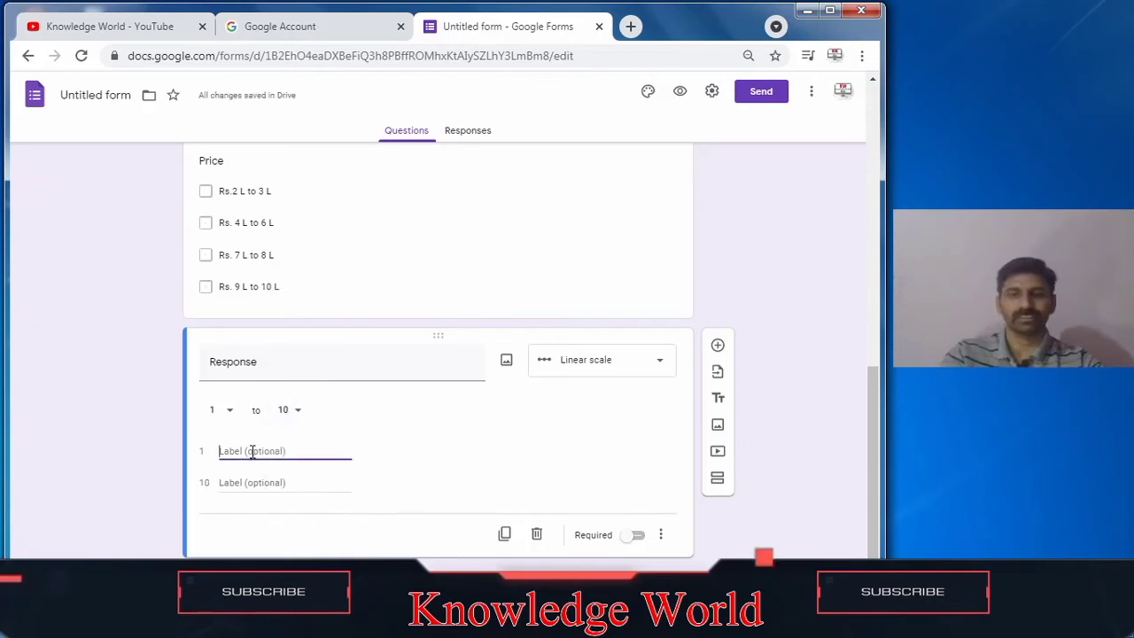
pyautogui.write('Poor')
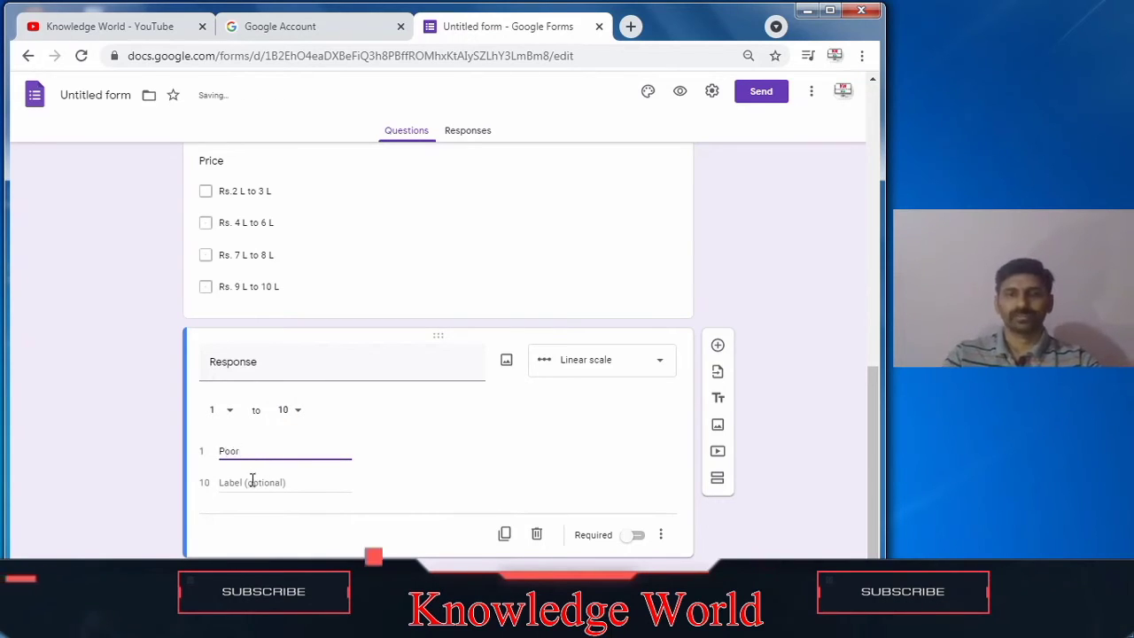
pyautogui.click(252, 481)
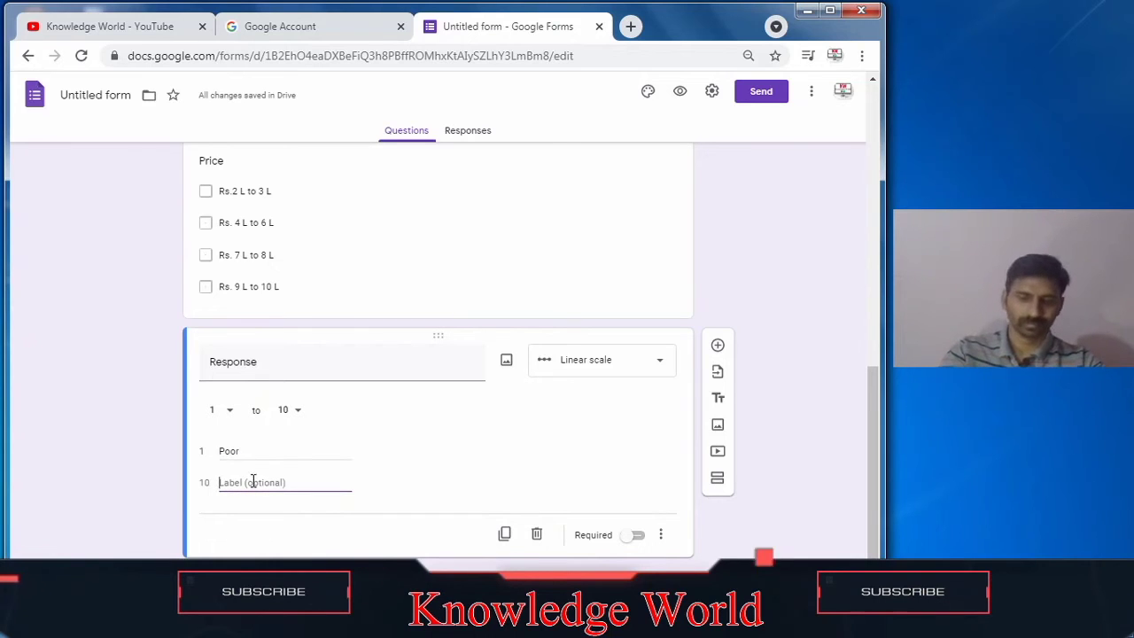
pyautogui.write('Best')
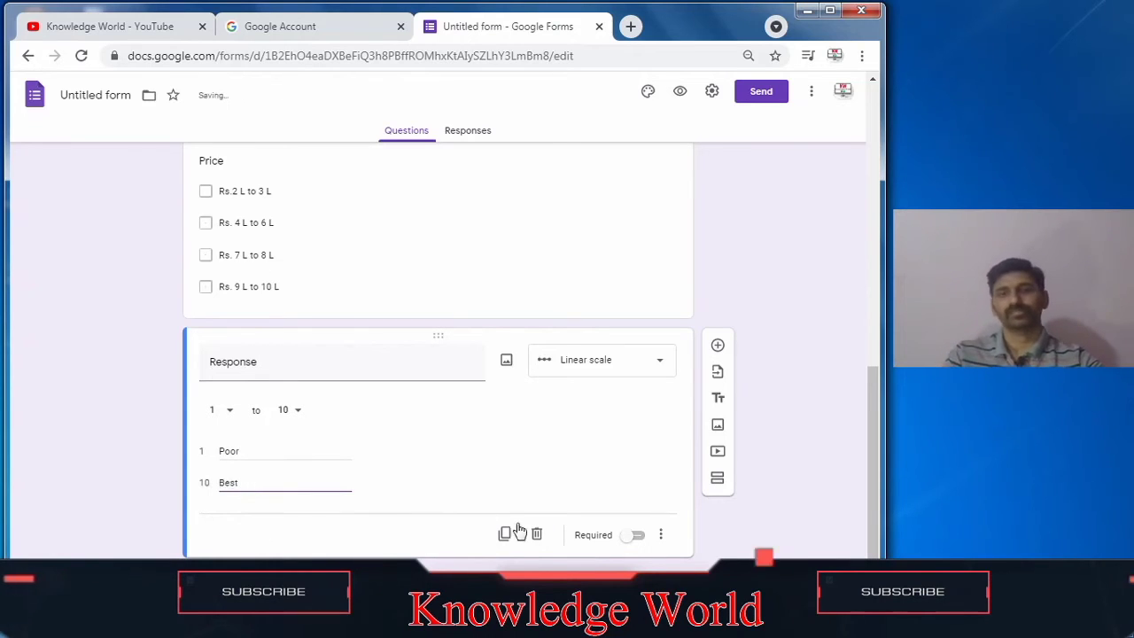
# Step: Add a new multiple choice question below the Response question
pyautogui.click(550, 501)
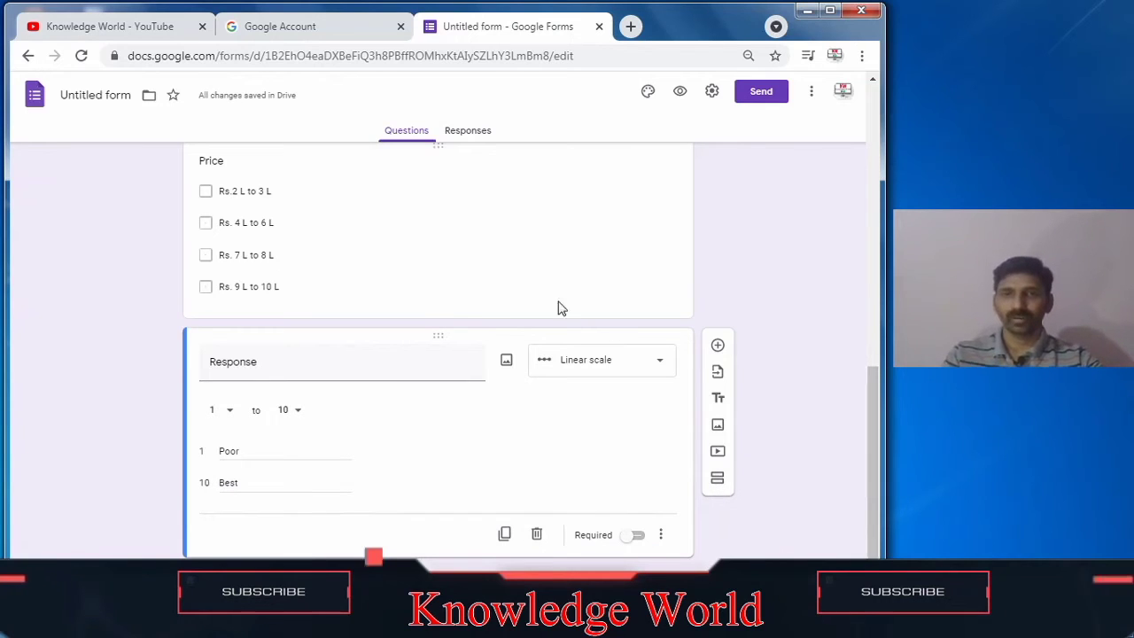
pyautogui.click(719, 348)
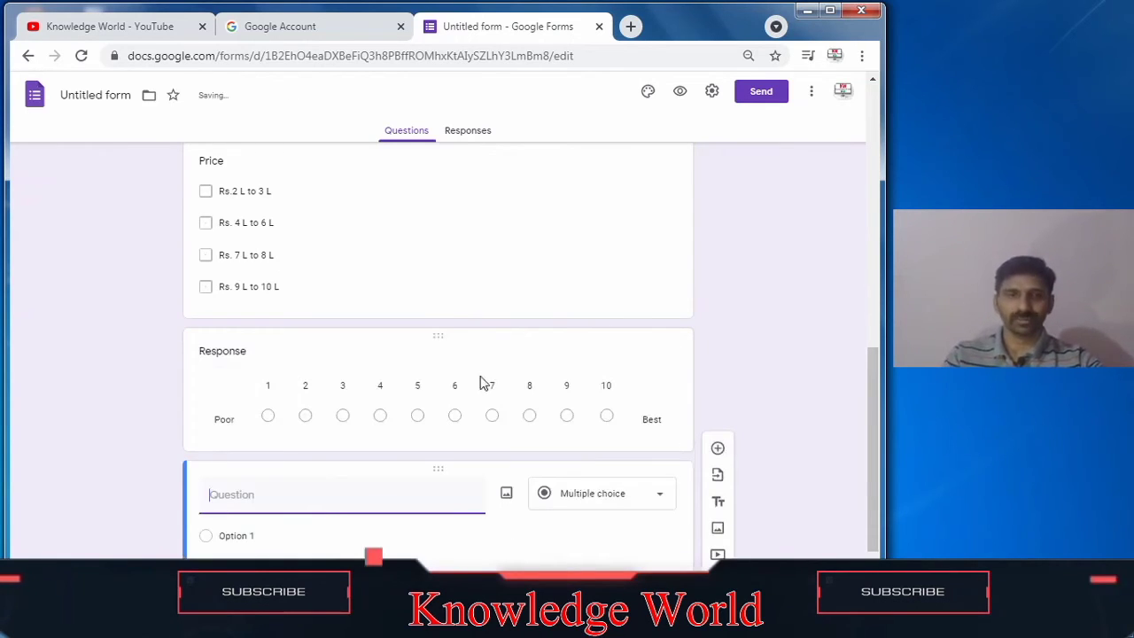
pyautogui.click(657, 495)
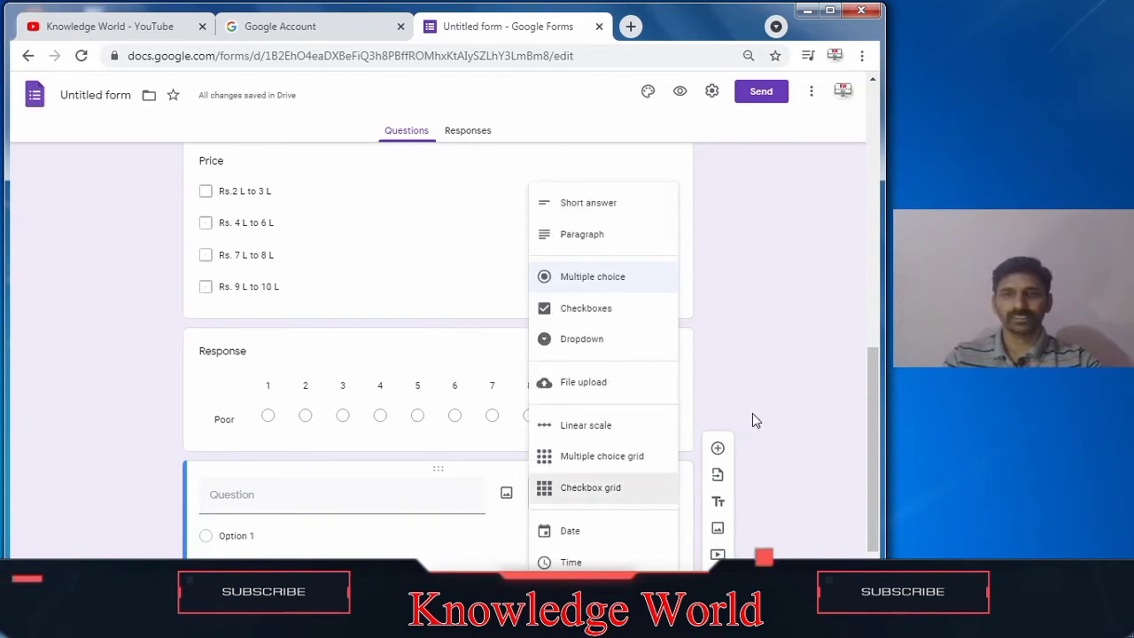
pyautogui.click(753, 420)
pyautogui.click(659, 493)
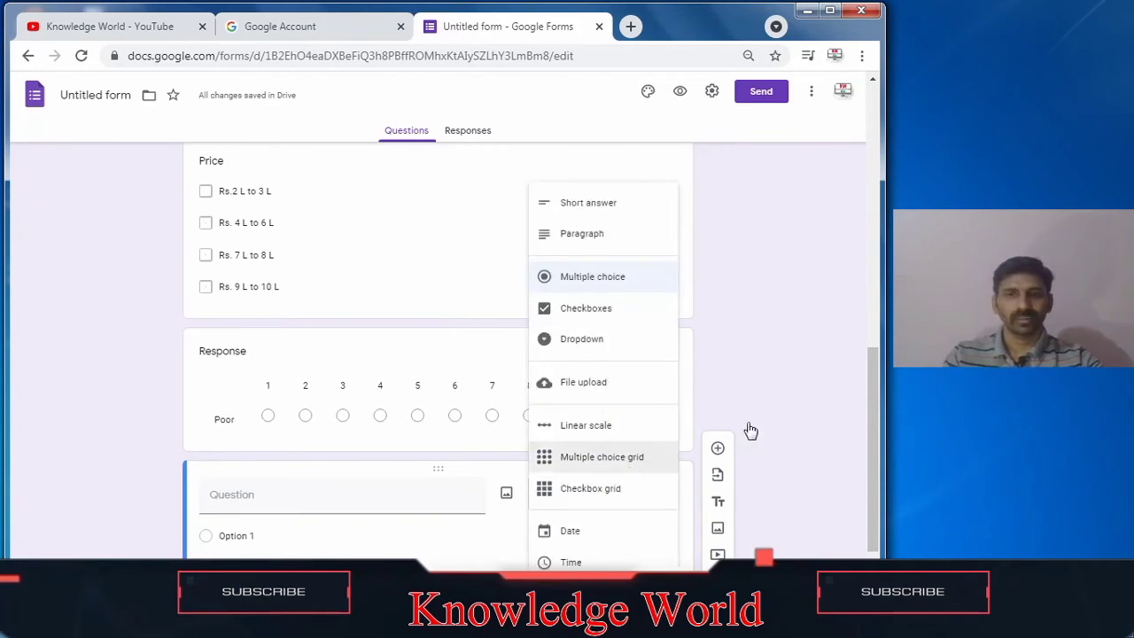
pyautogui.click(832, 391)
# Step: Open the form in preview mode
pyautogui.moveTo(872, 427); pyautogui.dragTo(880, 150)
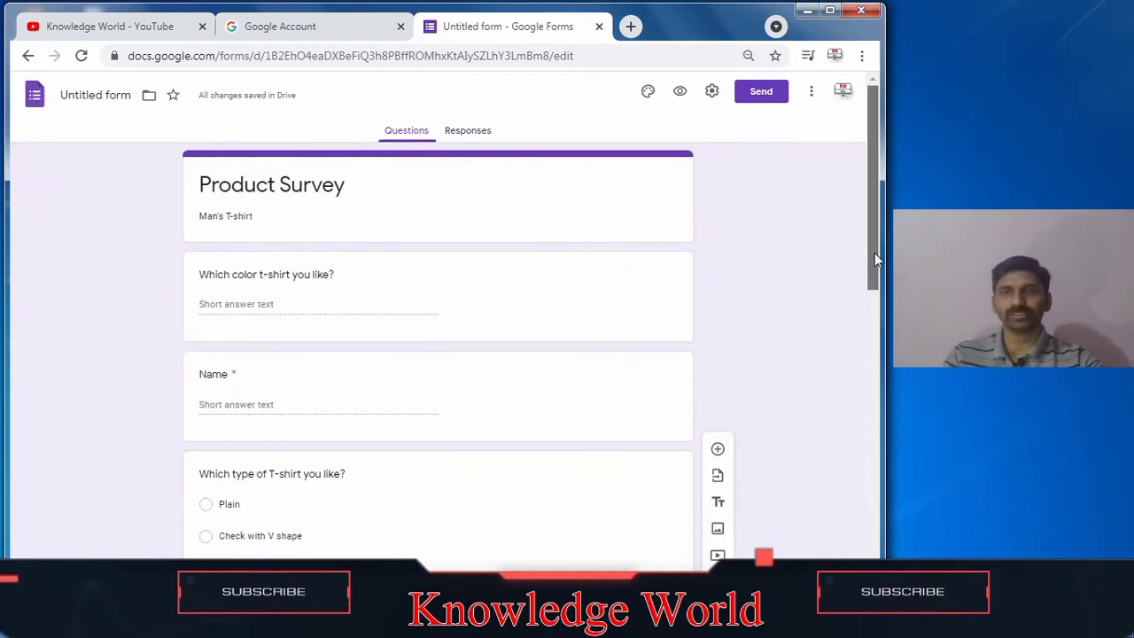
pyautogui.click(680, 93)
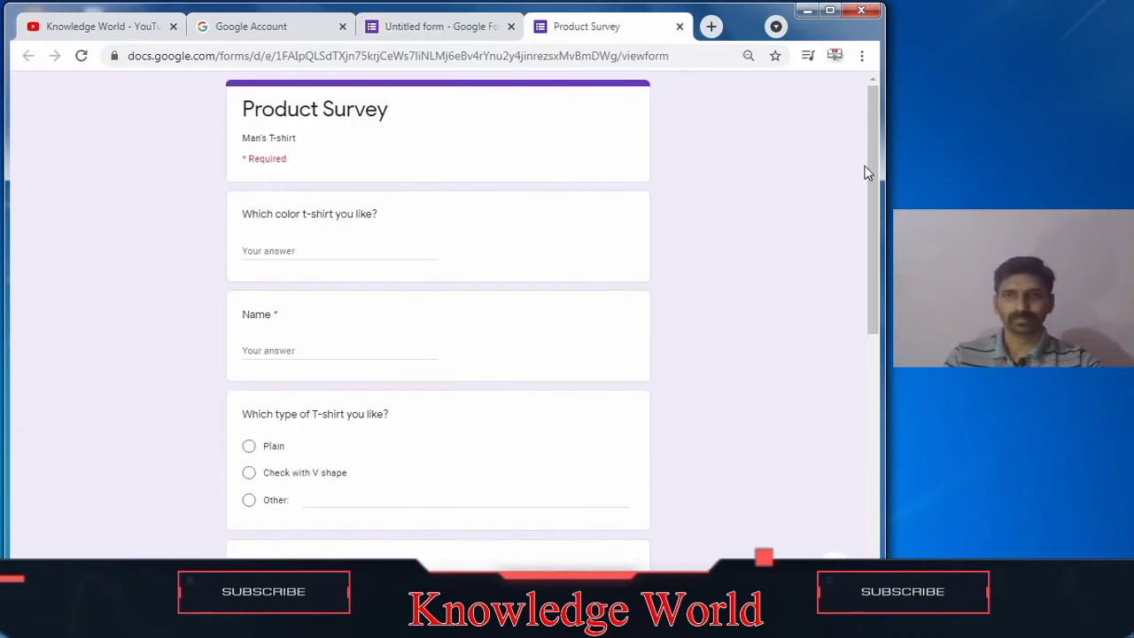
pyautogui.moveTo(872, 181)
pyautogui.mouseDown()
pyautogui.moveTo(887, 471)
pyautogui.moveTo(856, 182)
pyautogui.mouseUp()
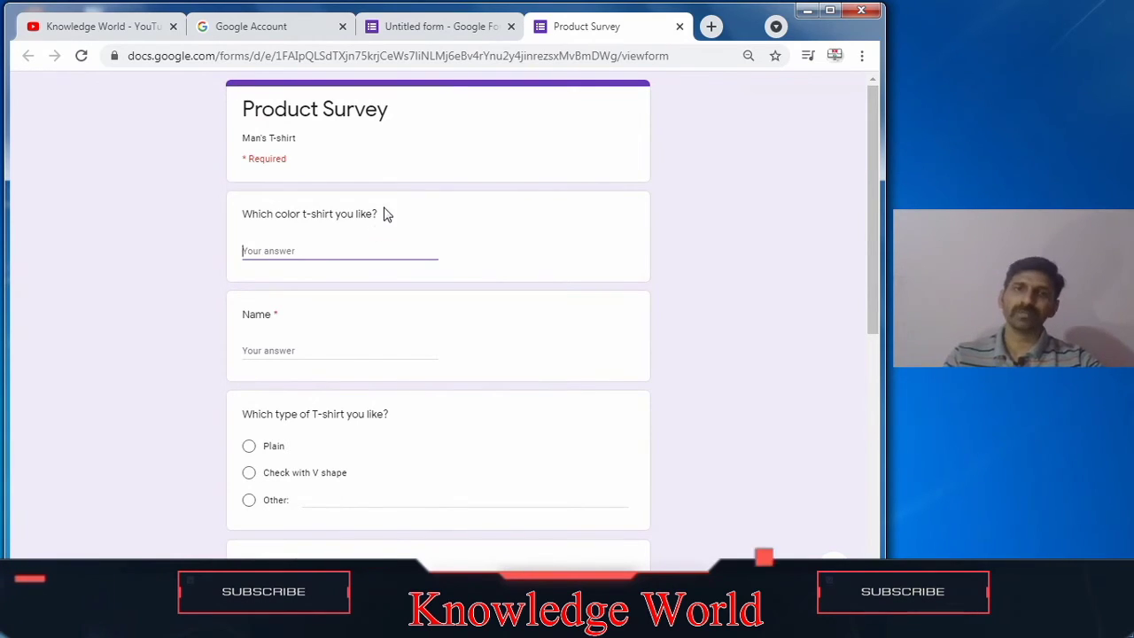
# Step: Fill in the Name field of the preview with a respondent's name
pyautogui.click(328, 253)
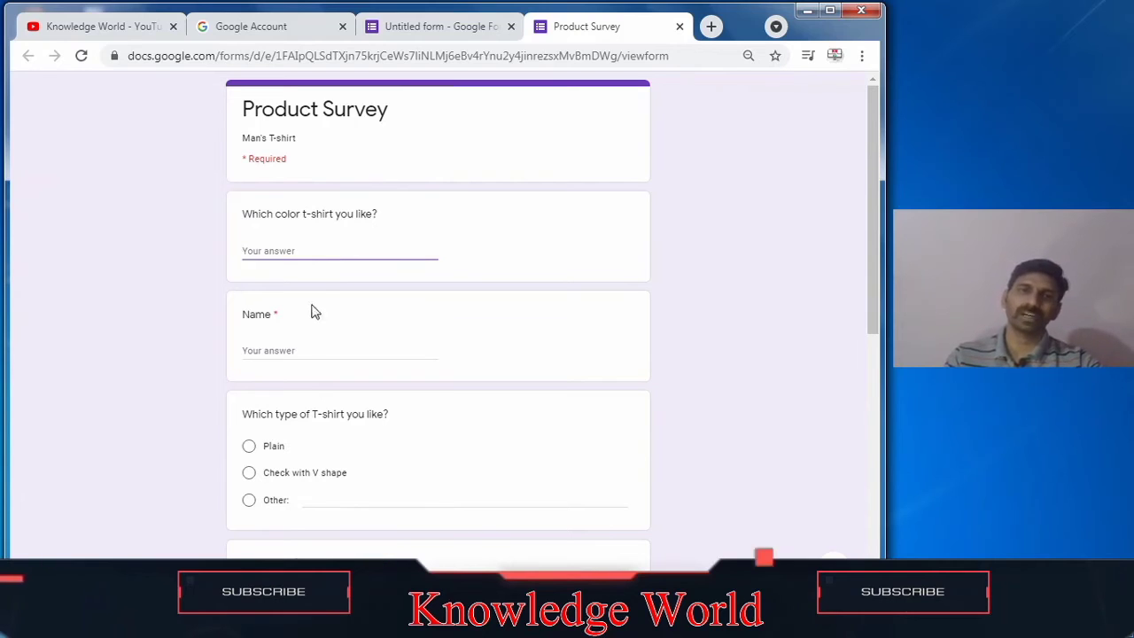
pyautogui.click(287, 349)
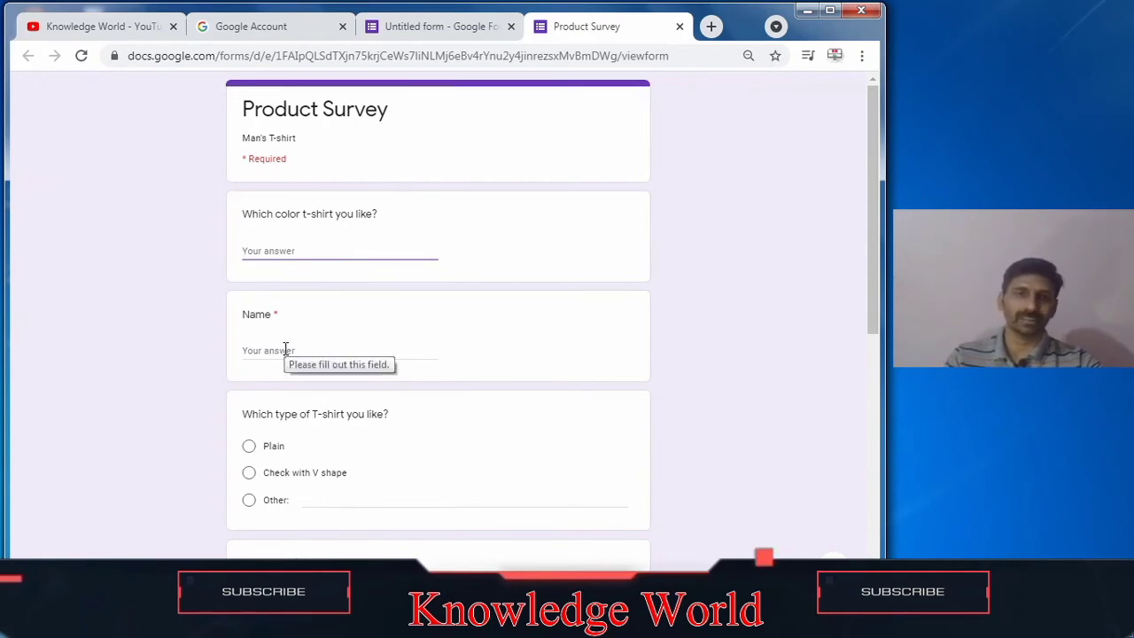
pyautogui.write('Rupes')
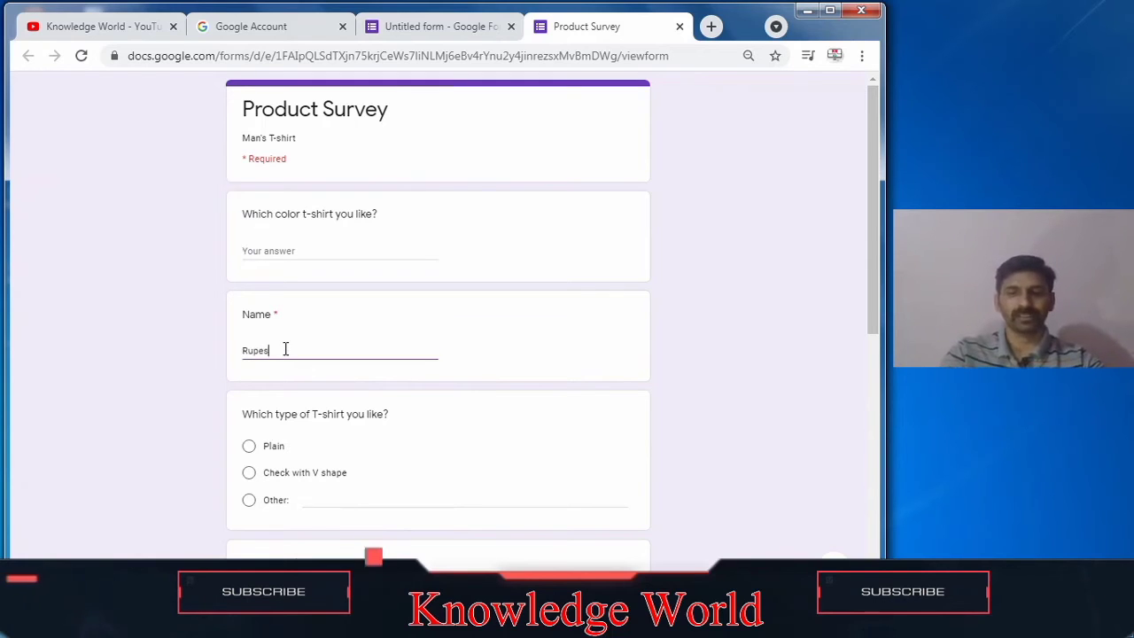
pyautogui.write('h')
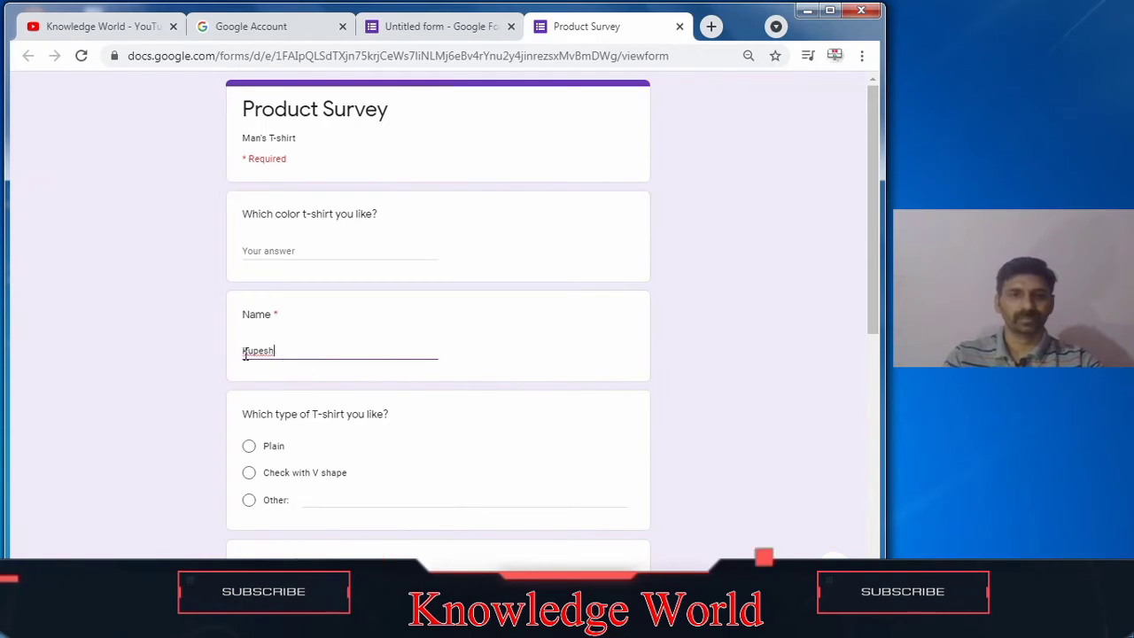
# Step: Choose 'Check with V shape' for T-shirt type and 3BHK for Room required in the preview
pyautogui.click(254, 474)
pyautogui.moveTo(873, 307); pyautogui.dragTo(833, 419)
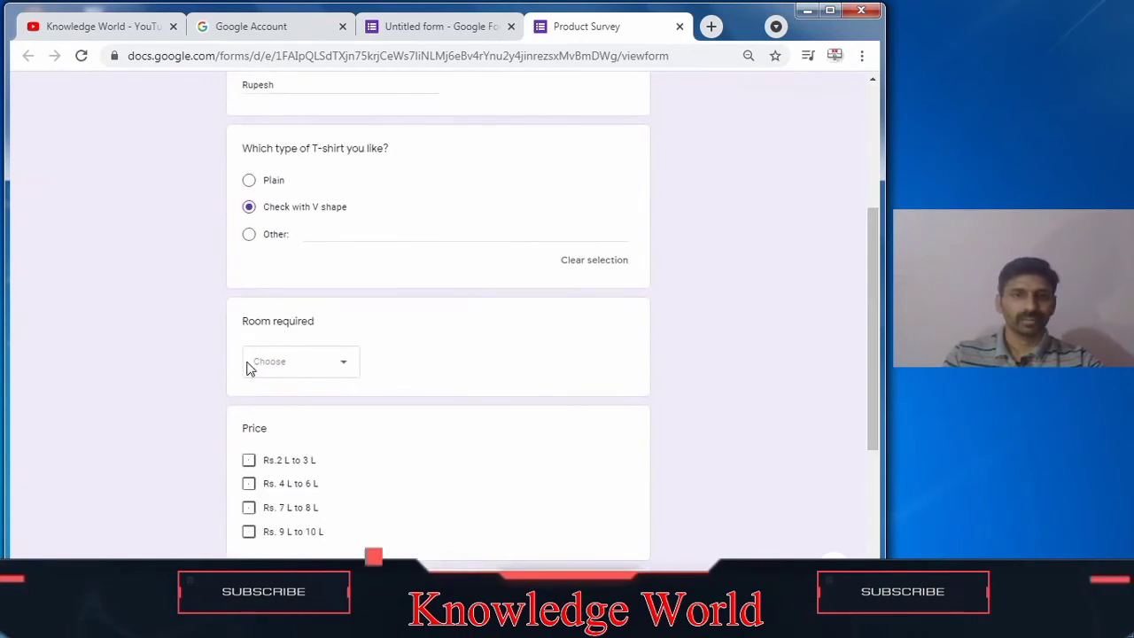
pyautogui.click(298, 362)
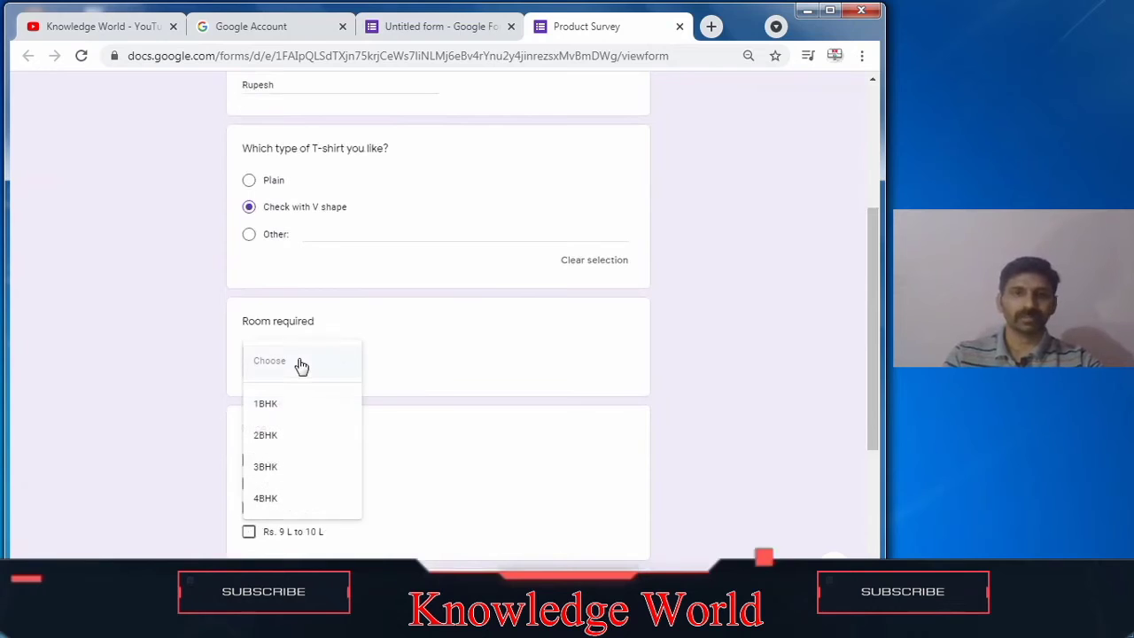
pyautogui.click(267, 466)
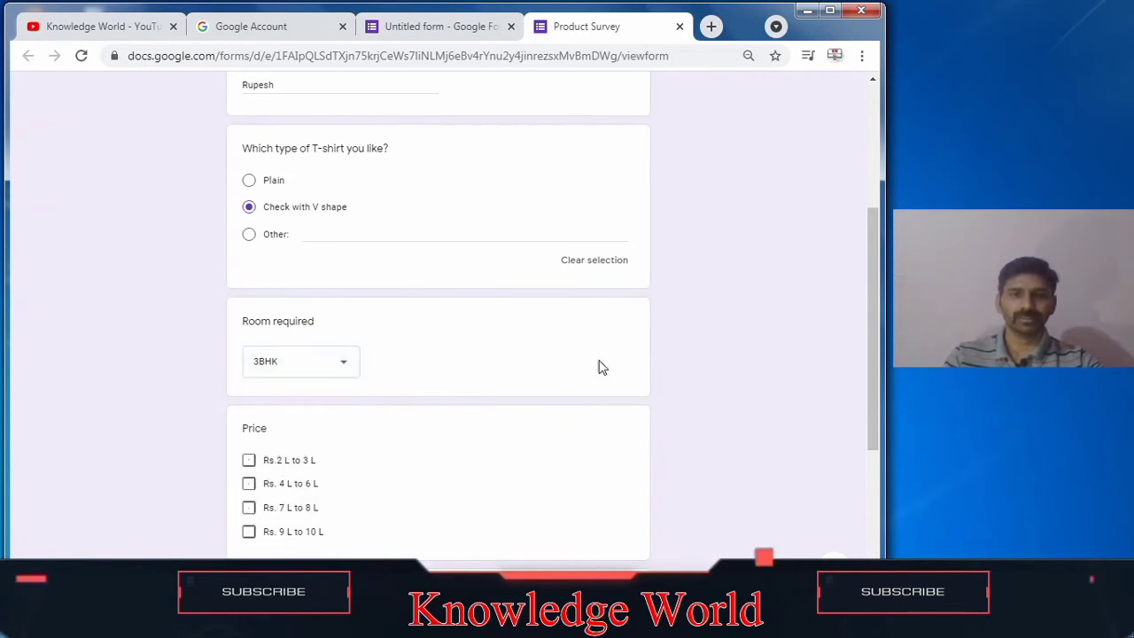
# Step: Tick 'Rs. 7 L to 8 L' for Price and rate the Response scale 9
pyautogui.moveTo(868, 328); pyautogui.dragTo(878, 398)
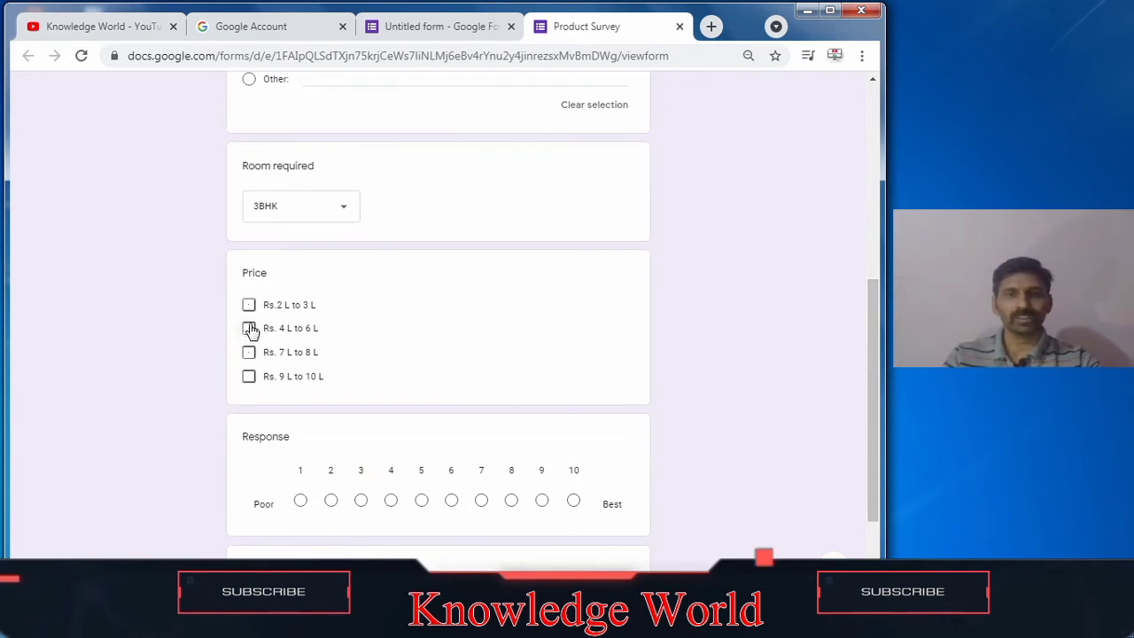
pyautogui.click(249, 353)
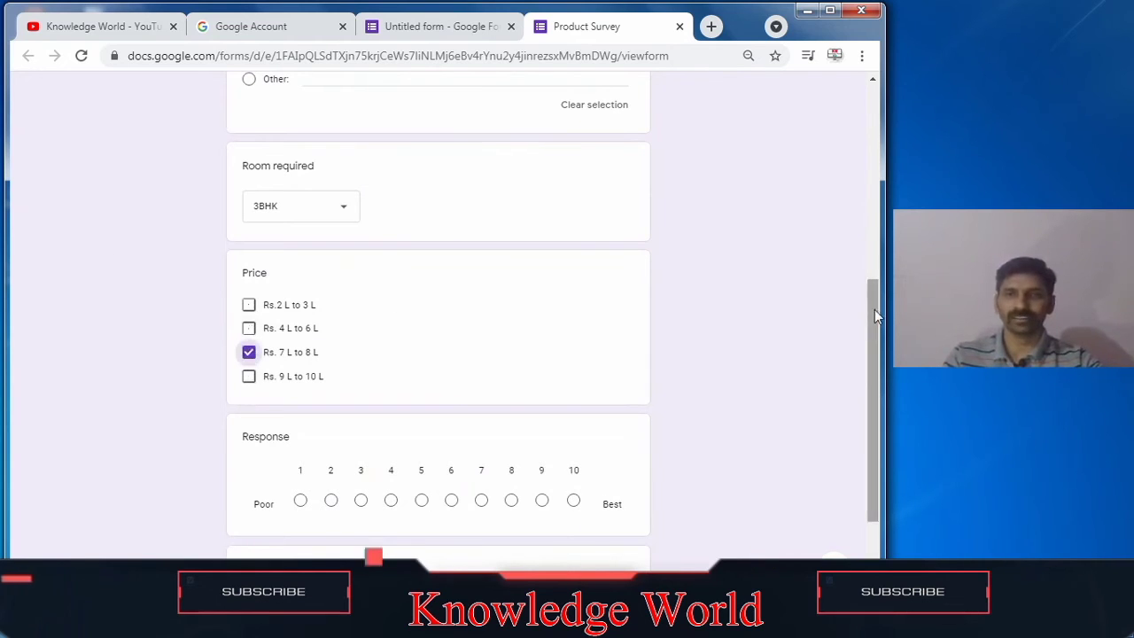
pyautogui.moveTo(875, 310); pyautogui.dragTo(873, 358)
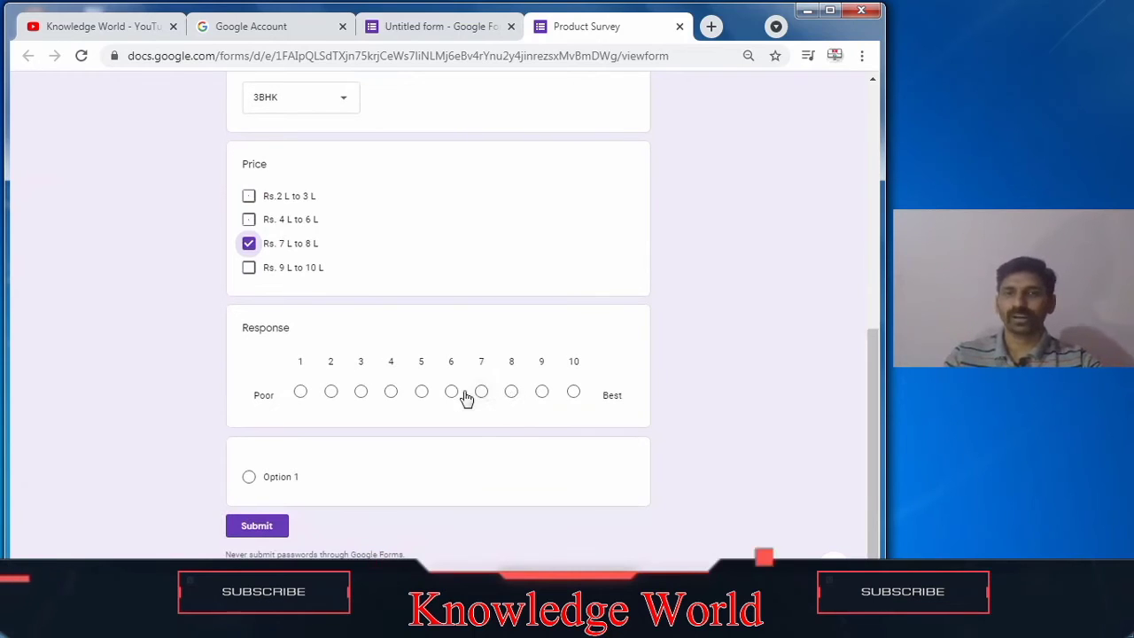
pyautogui.click(542, 394)
pyautogui.click(572, 393)
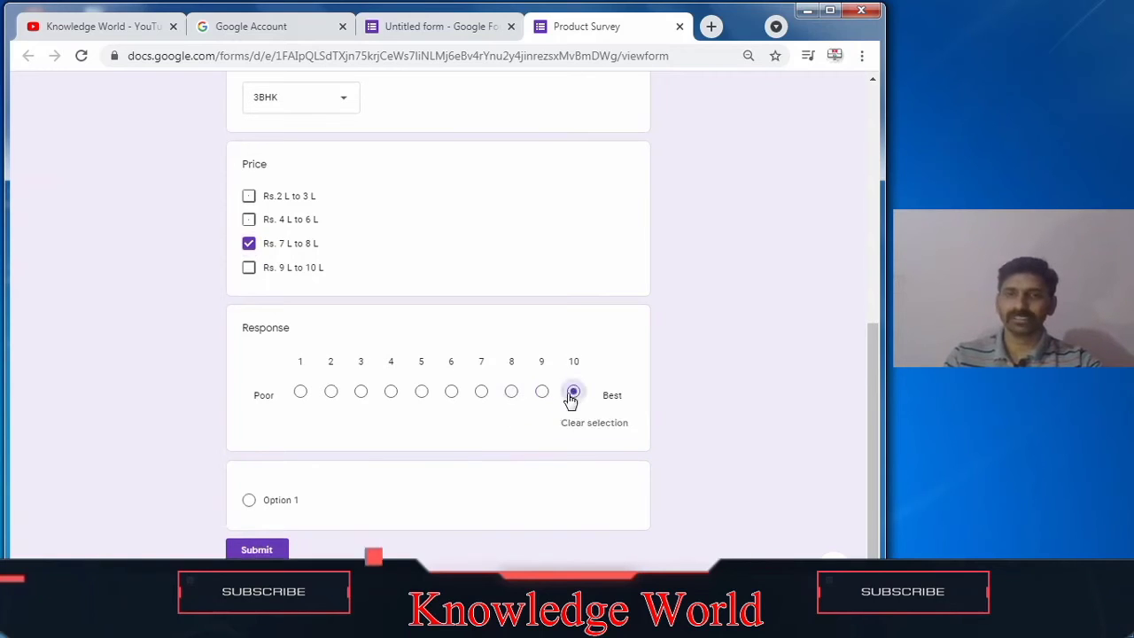
pyautogui.click(583, 429)
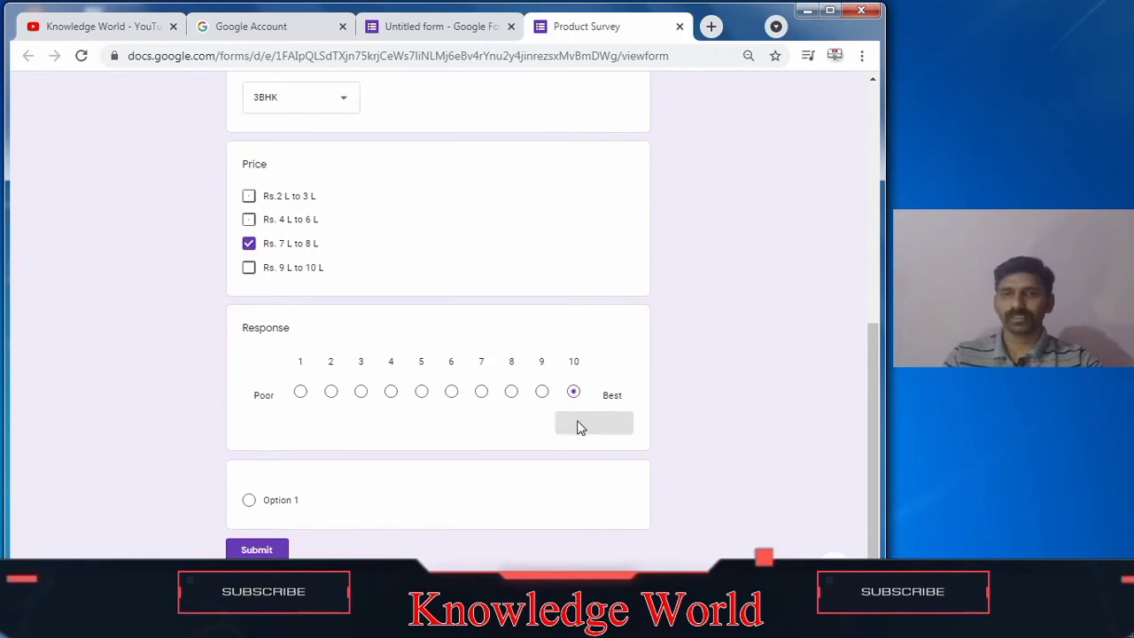
pyautogui.click(481, 395)
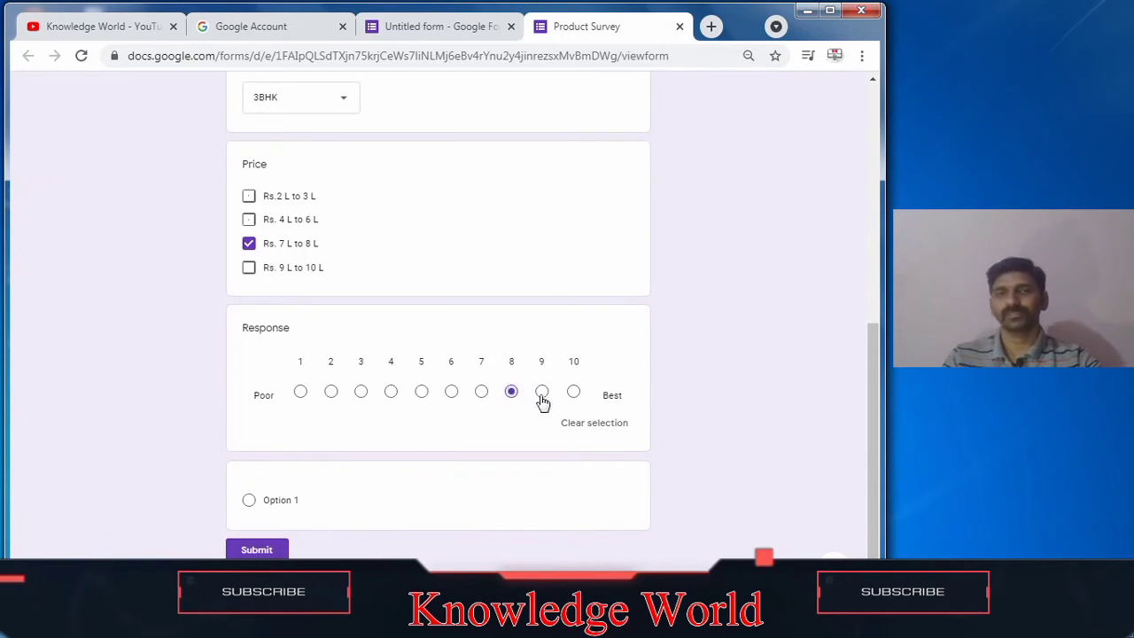
pyautogui.click(575, 424)
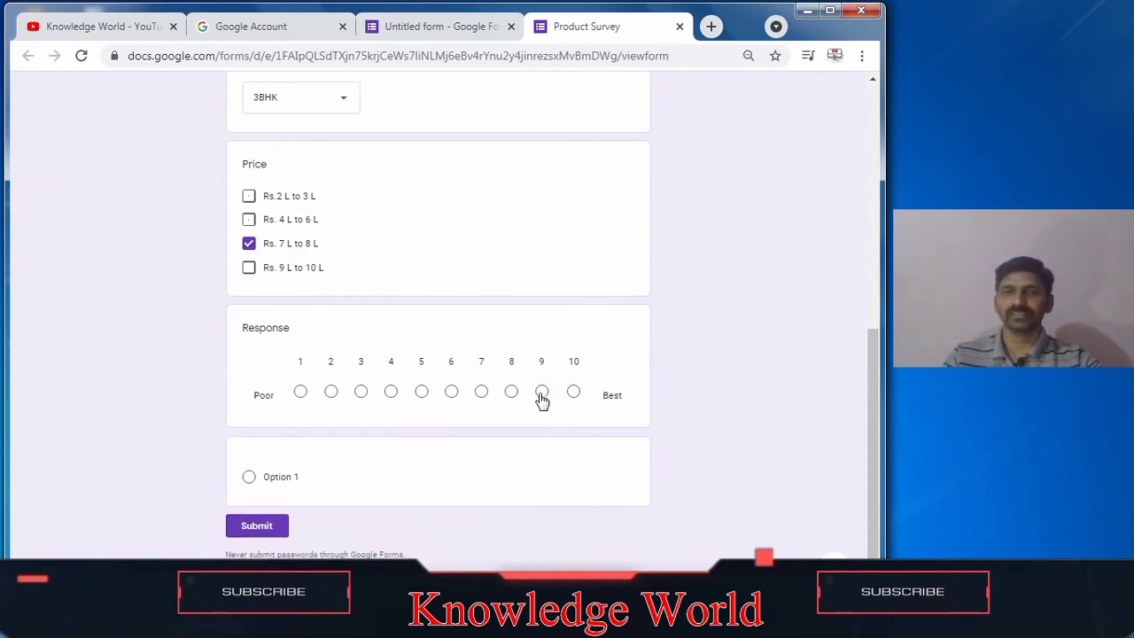
pyautogui.click(541, 394)
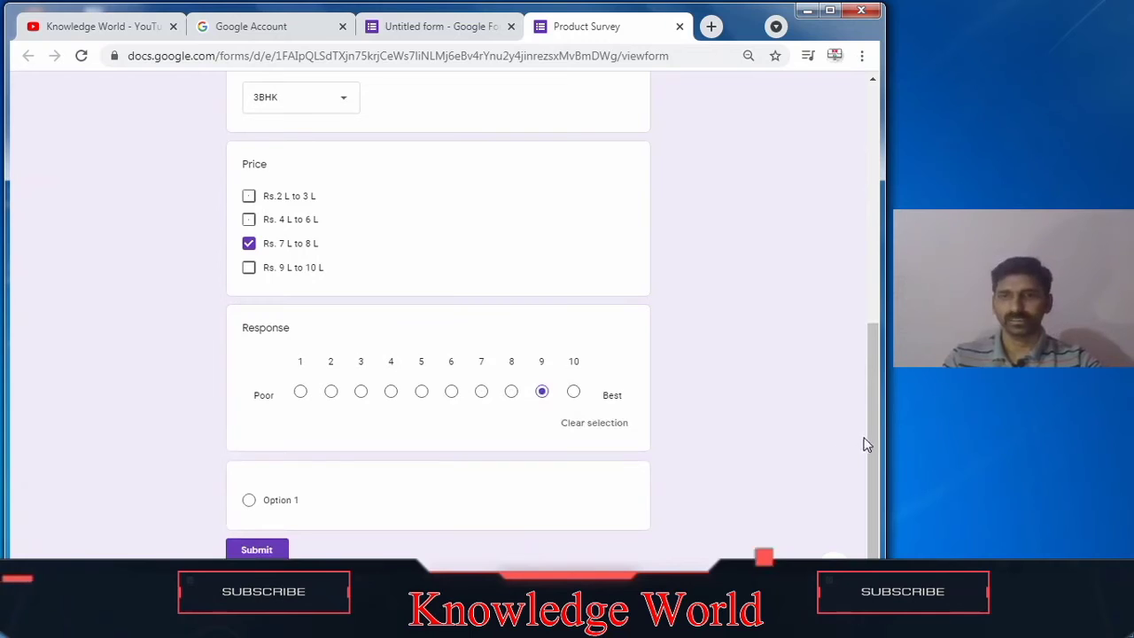
# Step: Return to the form editor and change the new question's type to Date
pyautogui.scroll(-1, 869, 457)
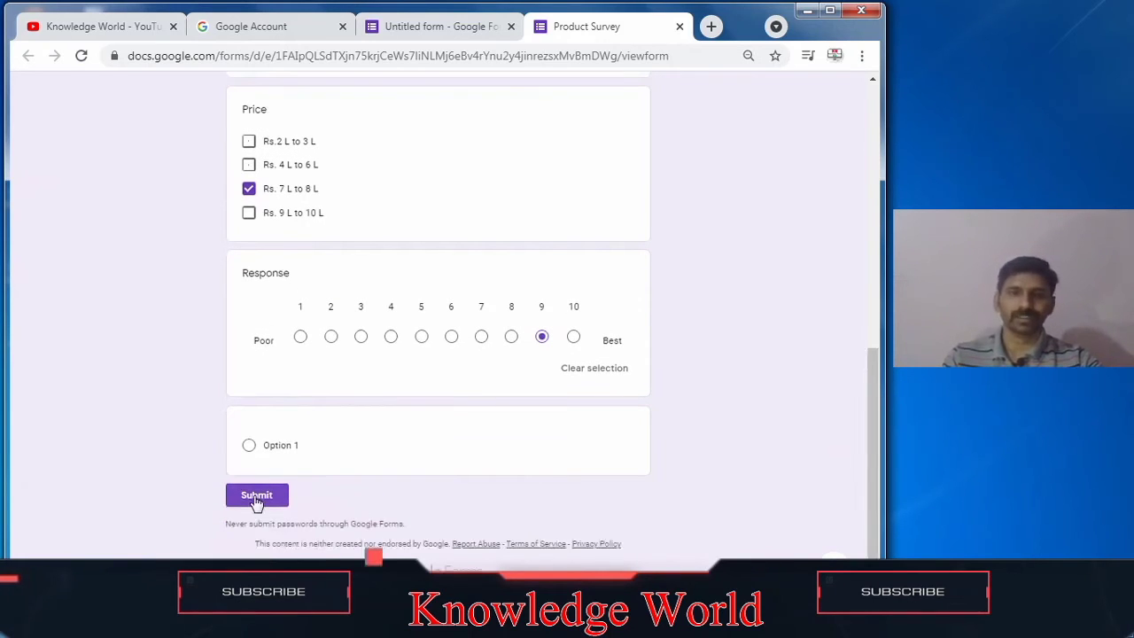
pyautogui.click(434, 21)
pyautogui.moveTo(875, 282); pyautogui.dragTo(874, 481)
pyautogui.click(594, 417)
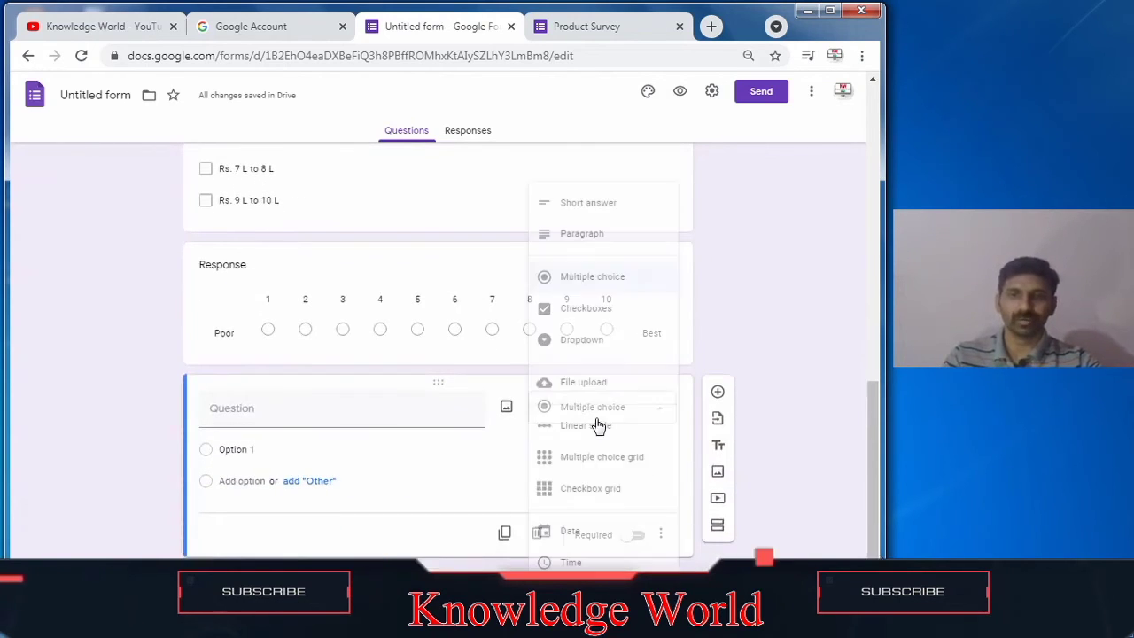
pyautogui.click(568, 532)
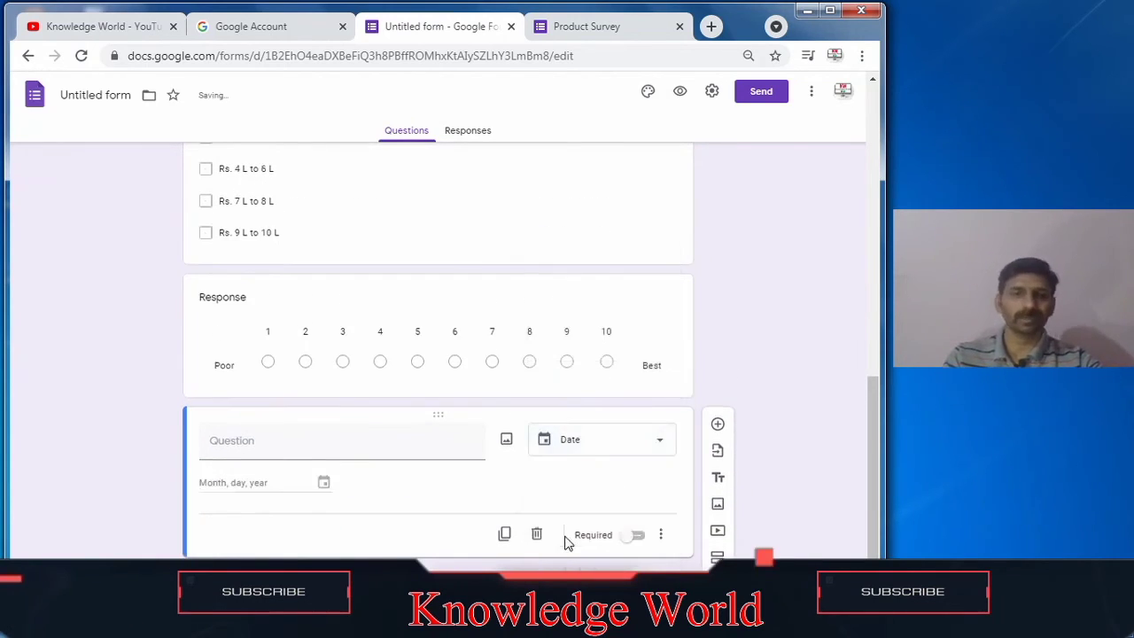
# Step: Title the new date question 'Date' and add another blank question below it
pyautogui.click(337, 438)
pyautogui.write('Date')
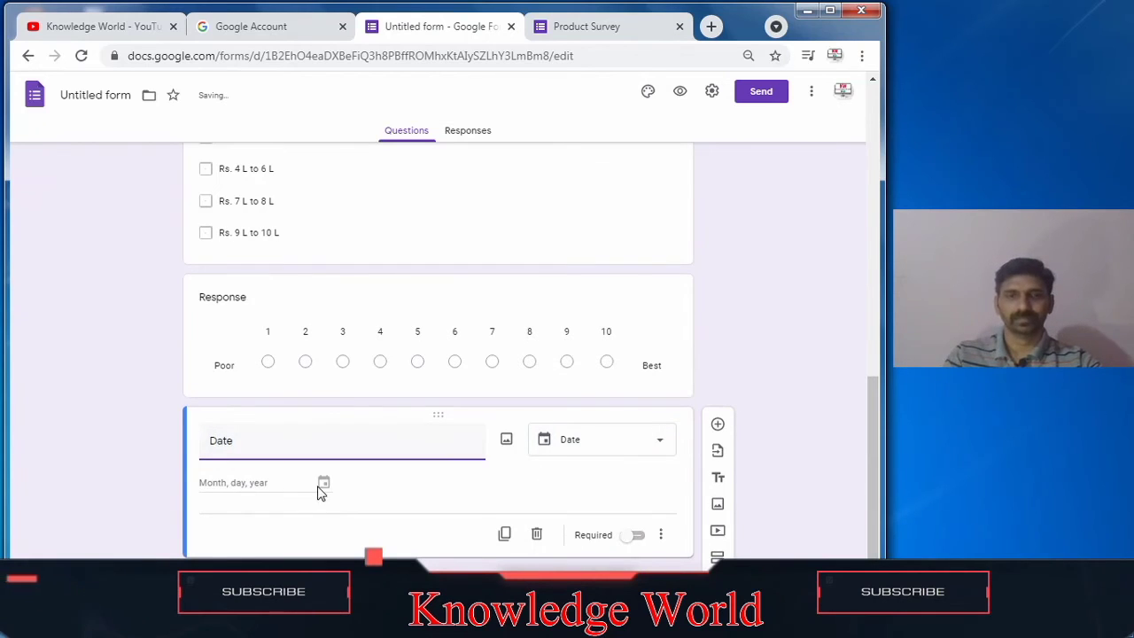
pyautogui.click(720, 423)
# Step: Switch to the Product Survey preview tab and reload it to show the updated form
pyautogui.click(615, 26)
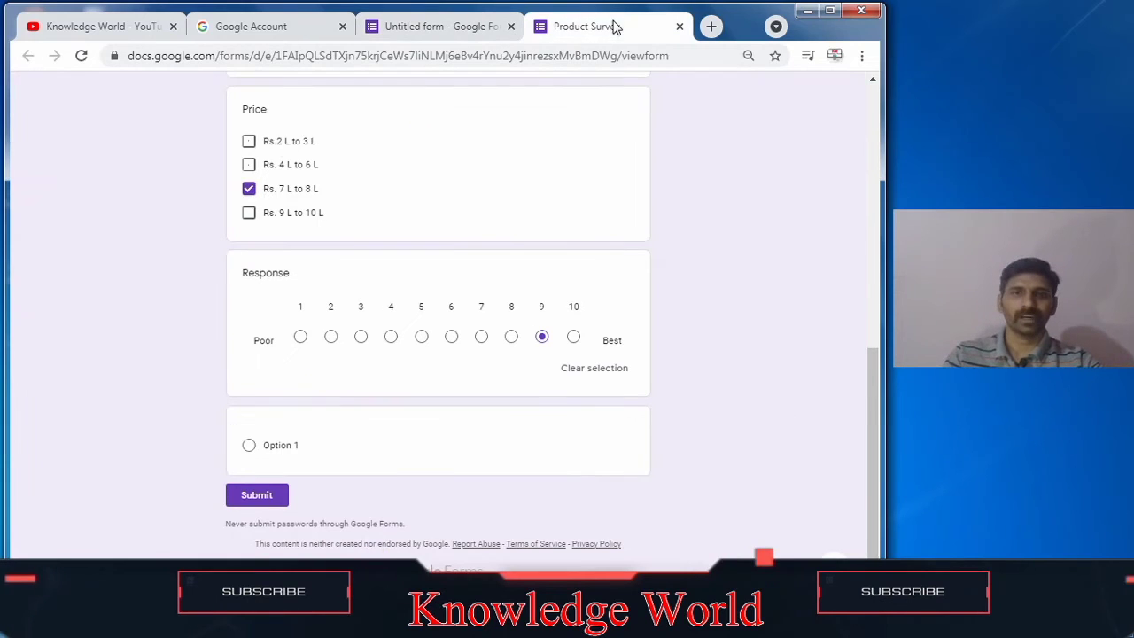
pyautogui.click(81, 56)
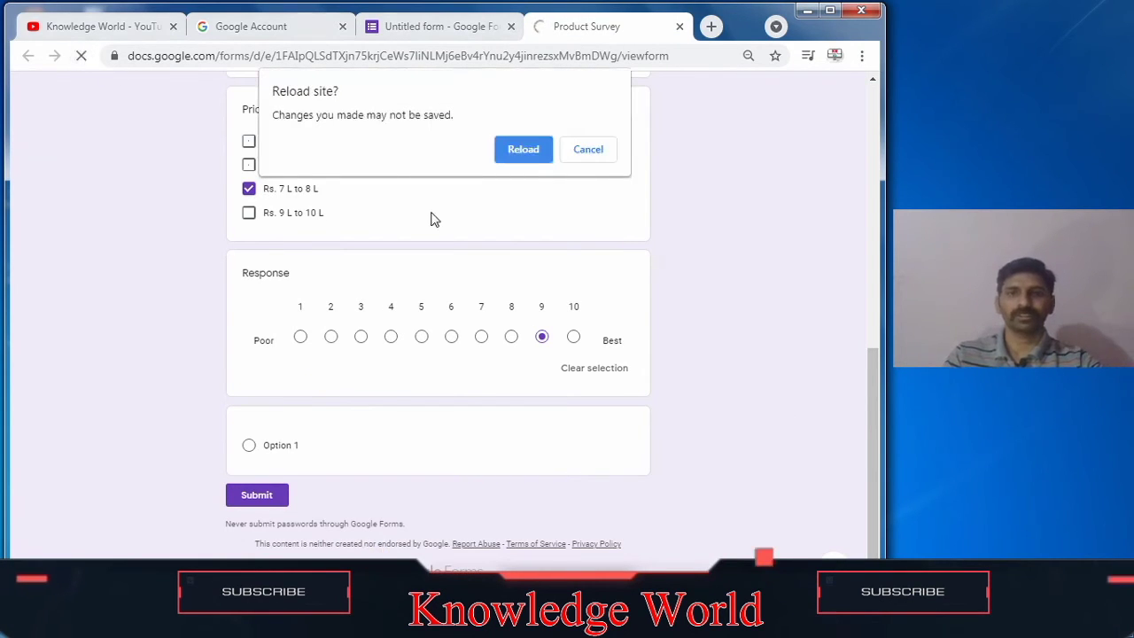
pyautogui.click(539, 149)
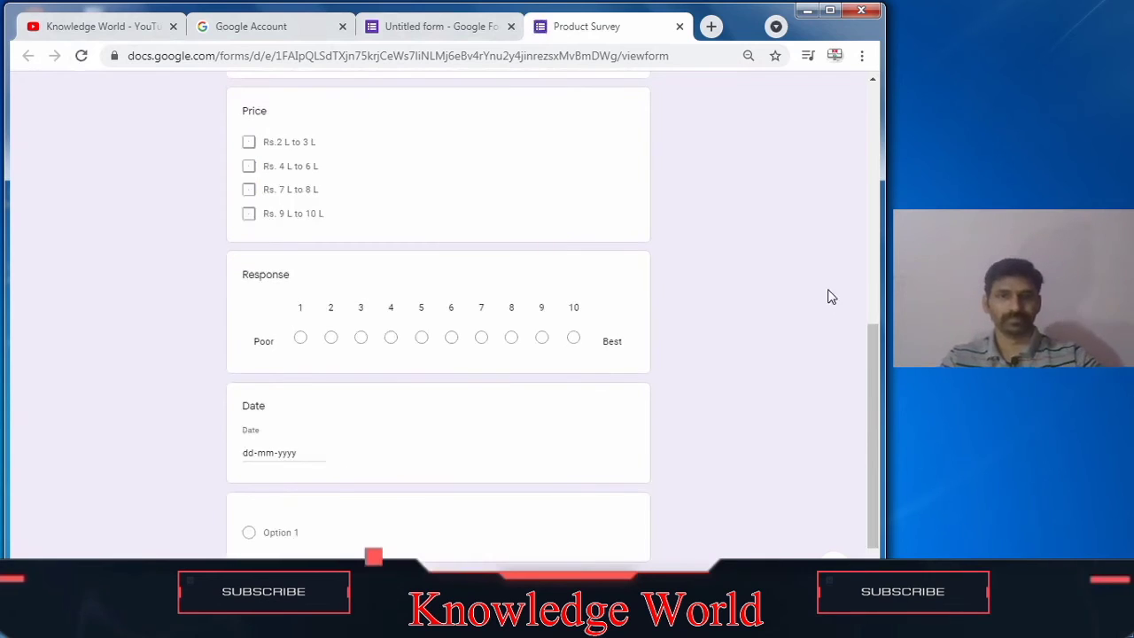
# Step: Close the Sticky Keys dialog and answer the t-shirt colour question with Sky Blue
pyautogui.moveTo(874, 459); pyautogui.dragTo(874, 213)
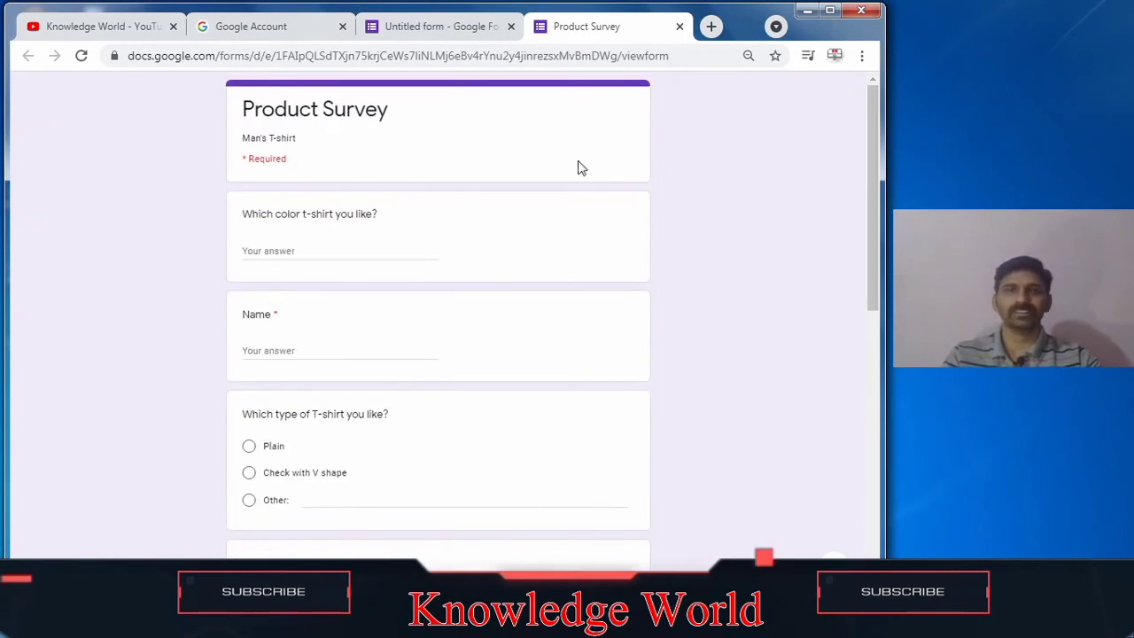
pyautogui.click(307, 247)
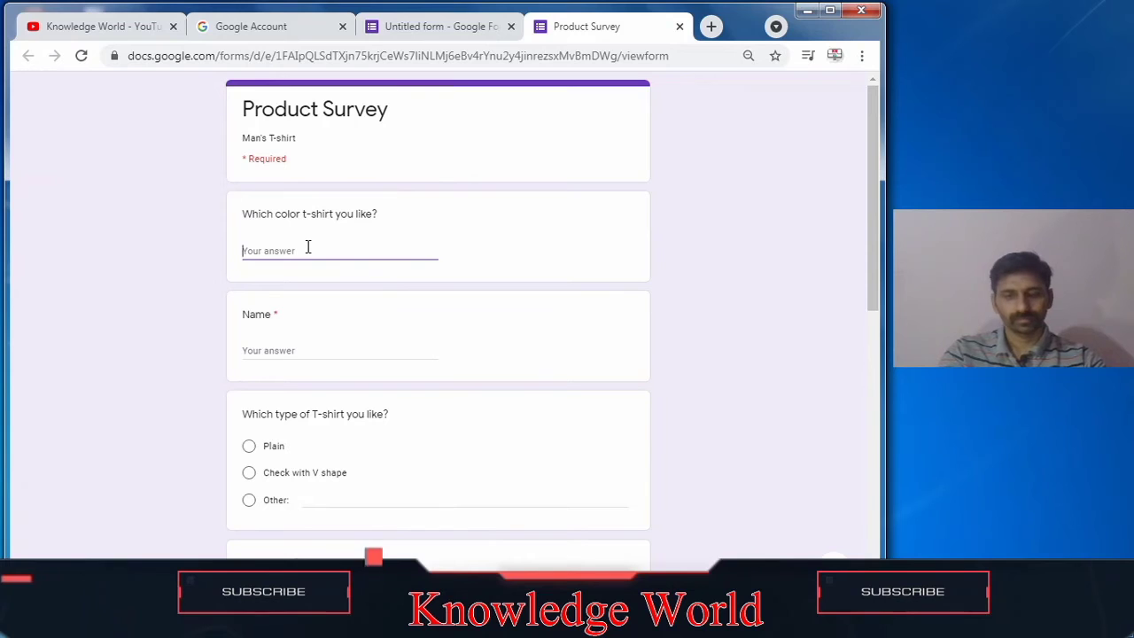
pyautogui.press('shift')
pyautogui.press('shift')
pyautogui.press('shift')
pyautogui.press('shift')
pyautogui.press('shift')
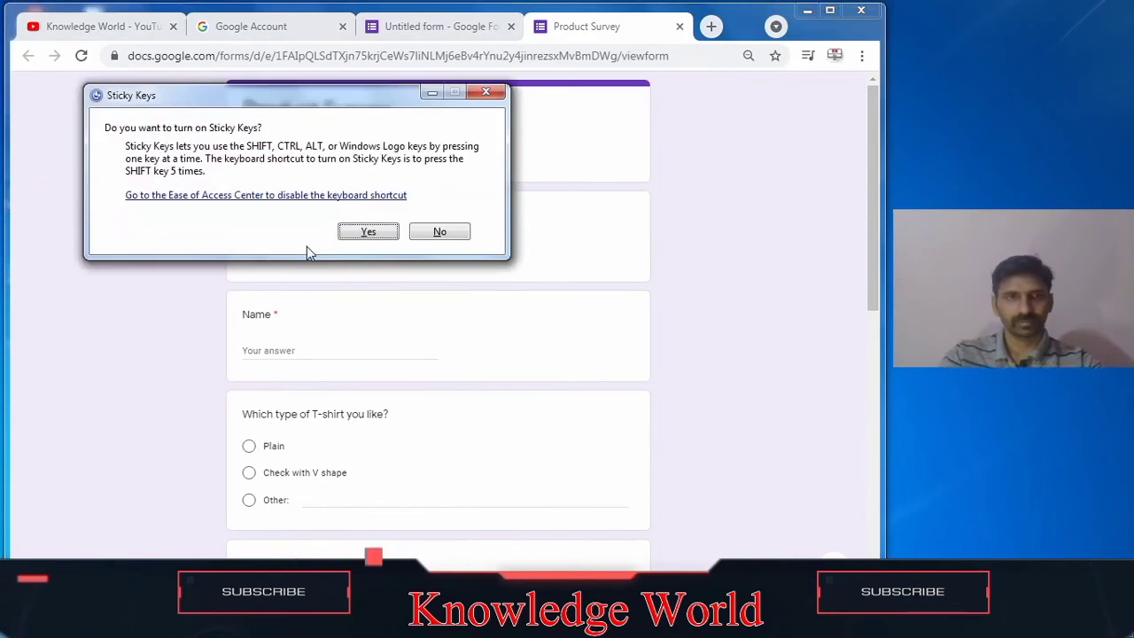
pyautogui.click(486, 91)
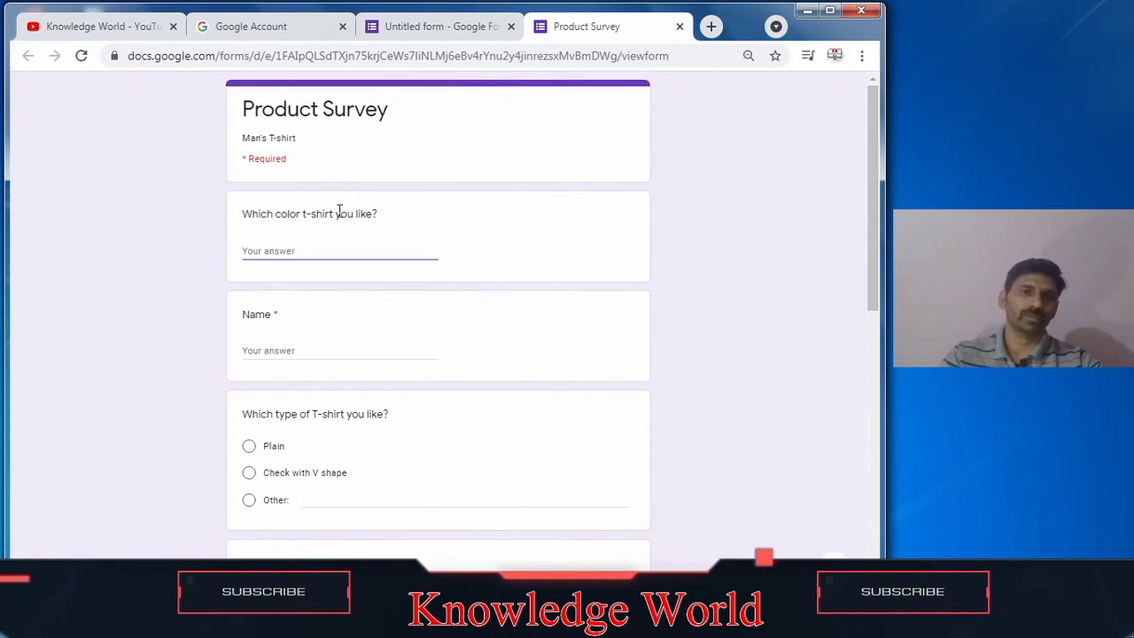
pyautogui.write('Sky Blue')
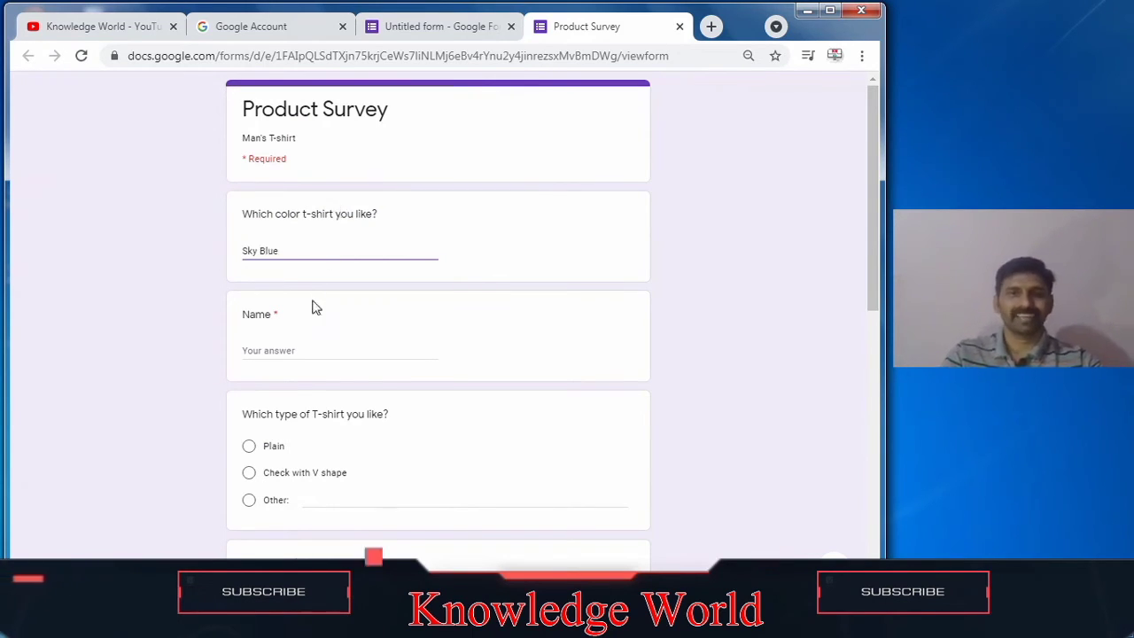
# Step: Enter a respondent's name in the Name field and choose 'Check with V shape' for T-shirt type
pyautogui.click(305, 352)
pyautogui.write('R')
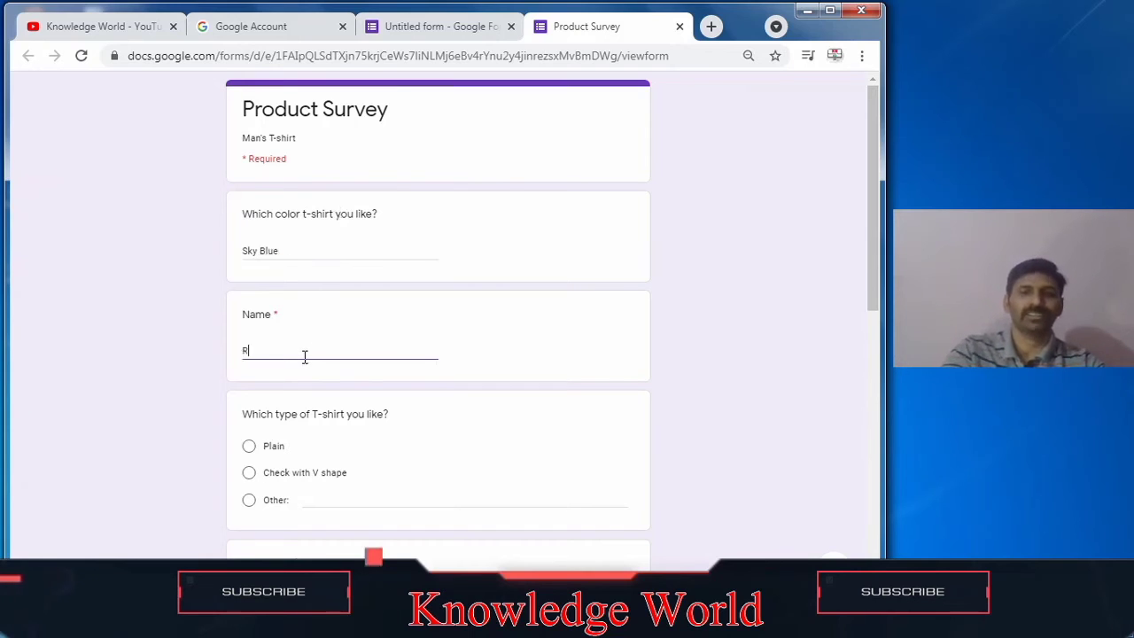
pyautogui.write('upesh')
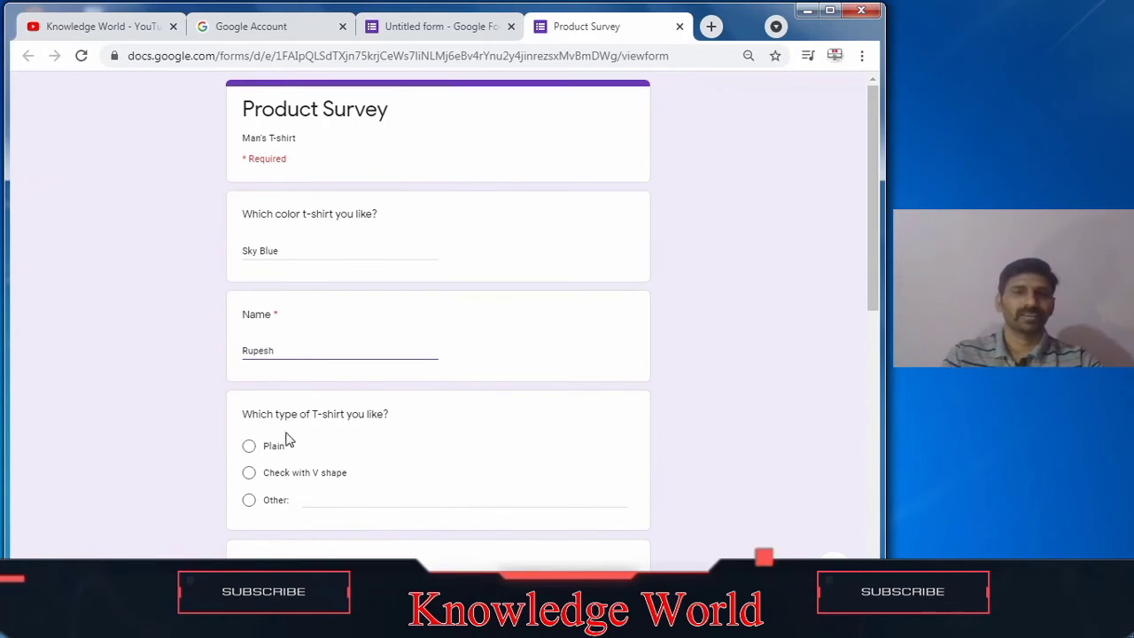
pyautogui.click(265, 472)
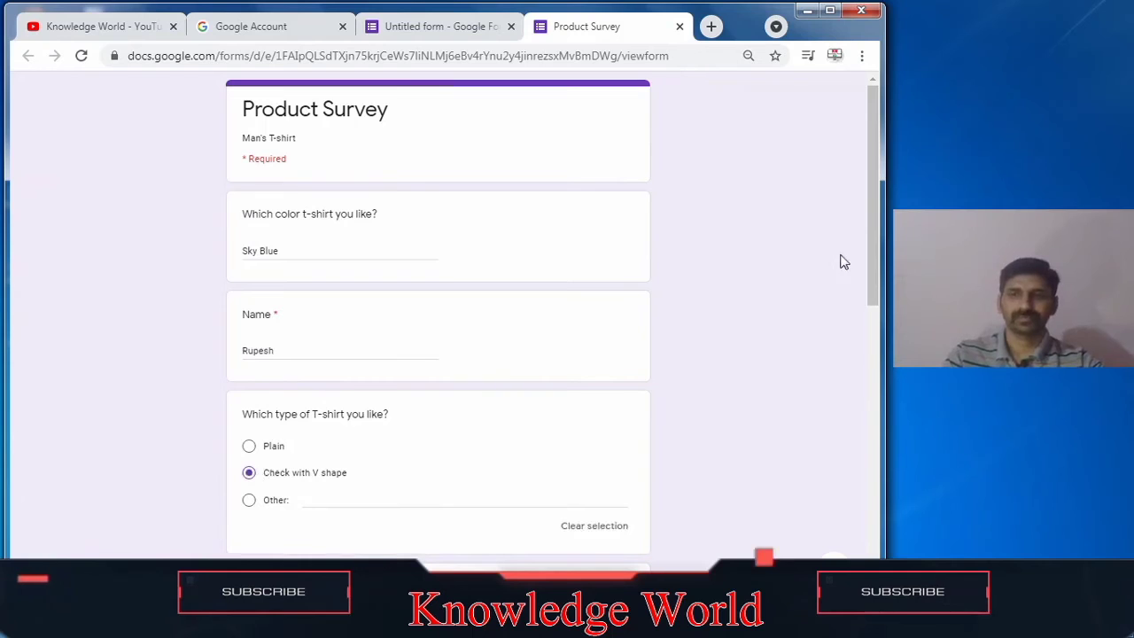
# Step: Choose 3BHK for Room required and tick 'Rs. 7 L to 8 L' for Price
pyautogui.moveTo(872, 269); pyautogui.dragTo(896, 408)
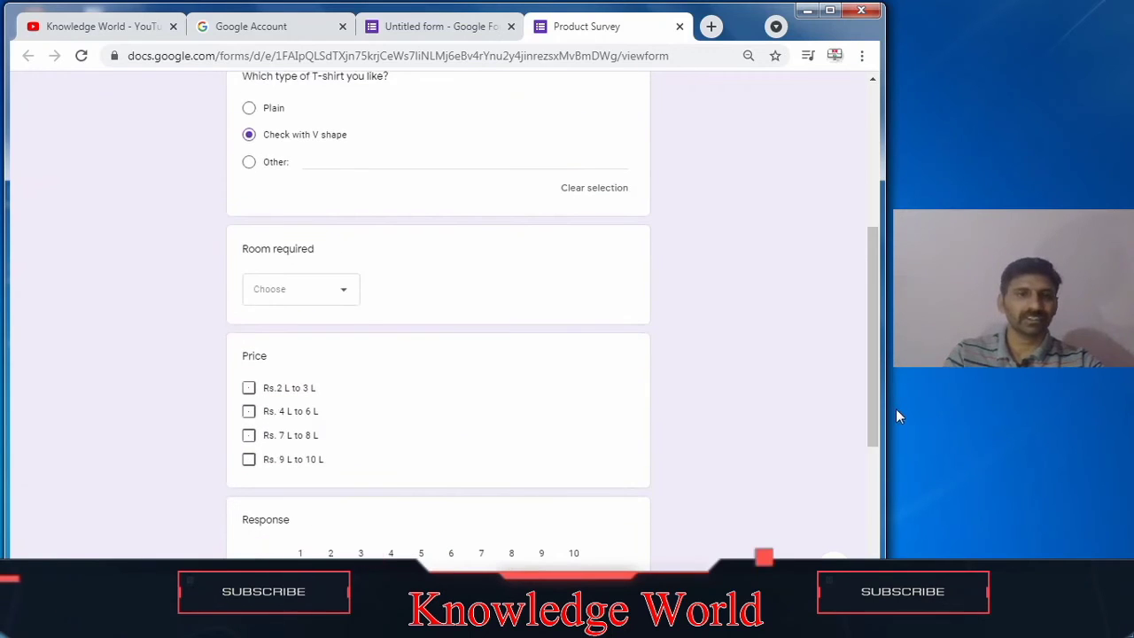
pyautogui.click(345, 296)
pyautogui.click(280, 403)
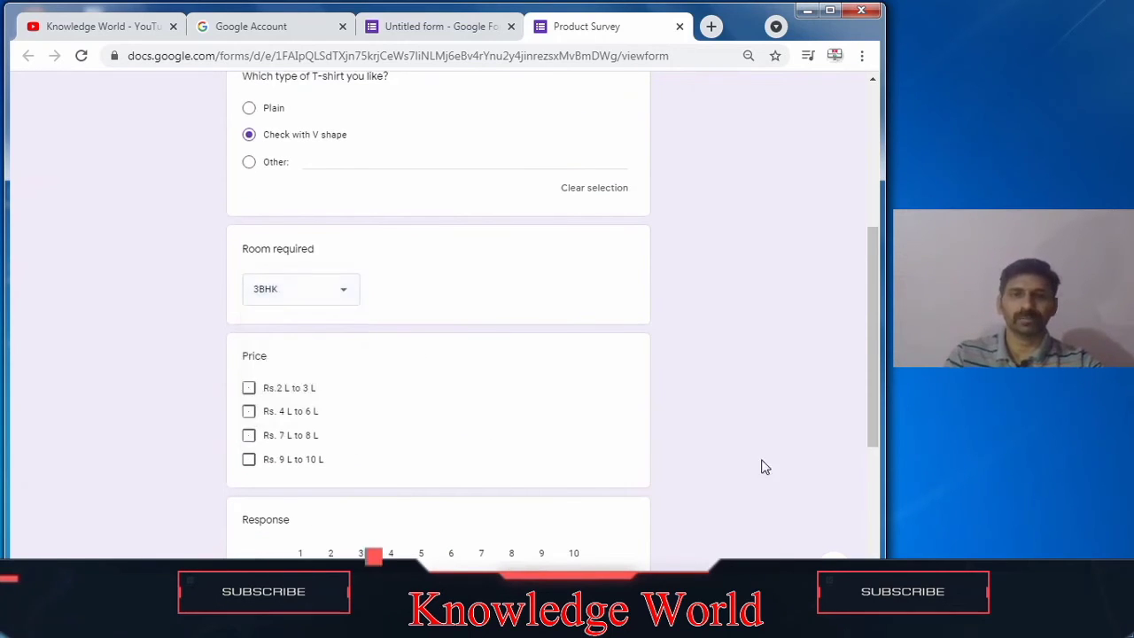
pyautogui.click(249, 438)
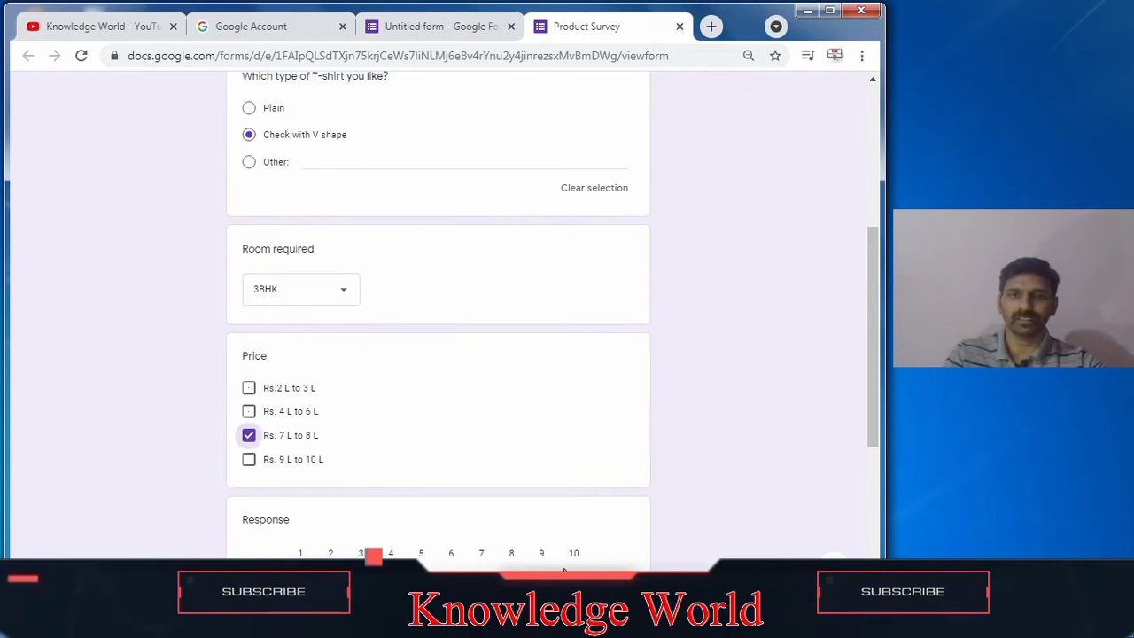
# Step: Set the Date answer to 20-05-2021 using the calendar picker
pyautogui.moveTo(872, 359); pyautogui.dragTo(874, 494)
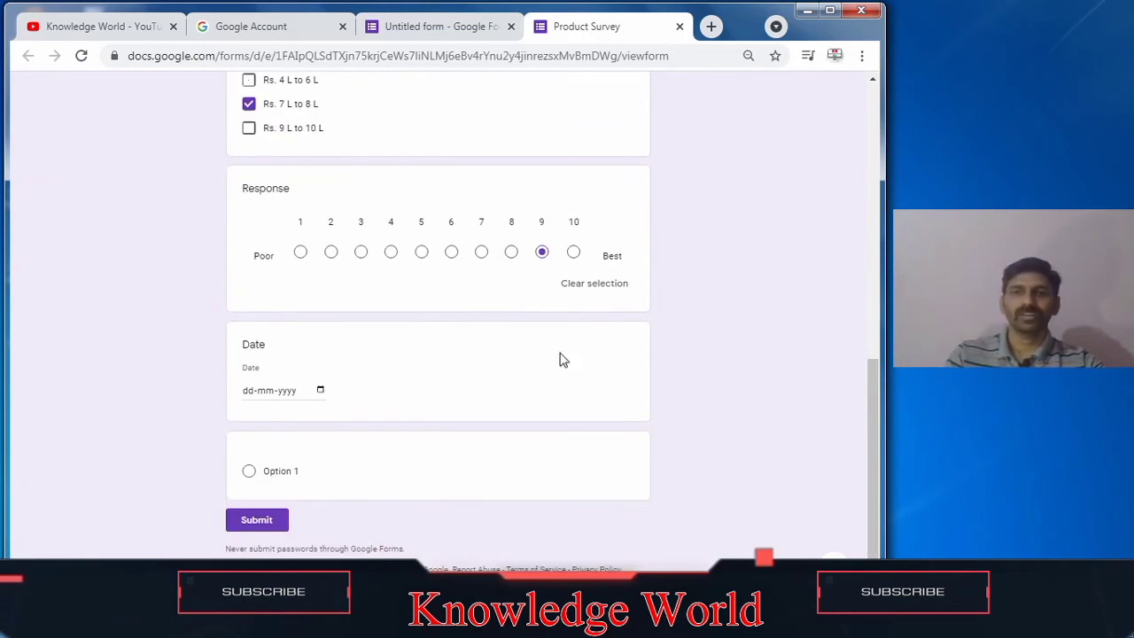
pyautogui.moveTo(873, 441); pyautogui.dragTo(876, 474)
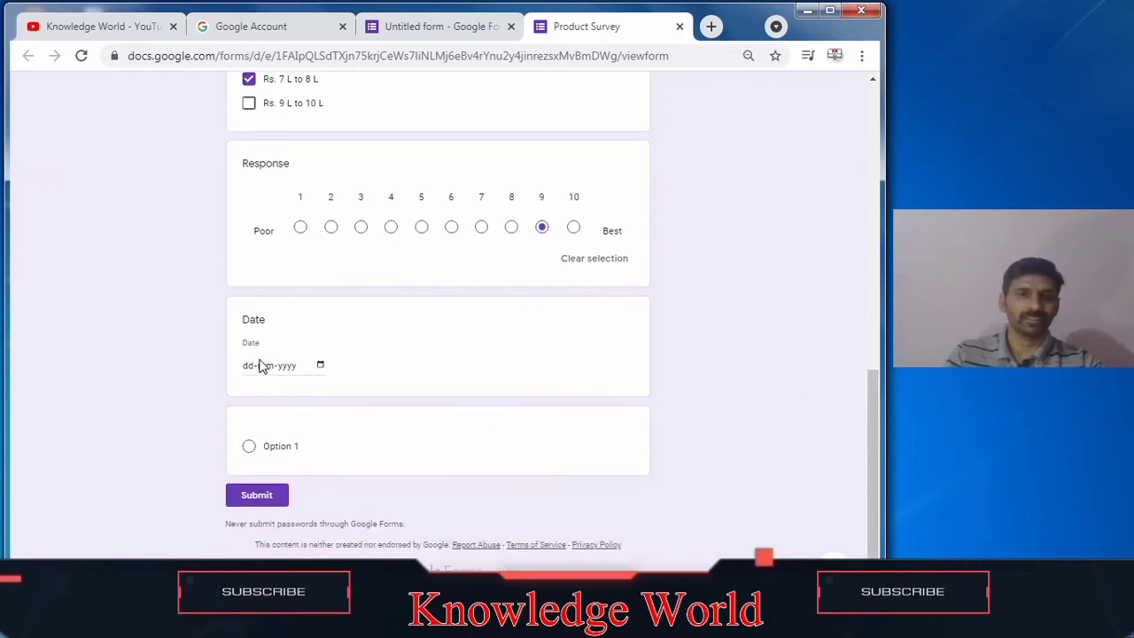
pyautogui.click(321, 367)
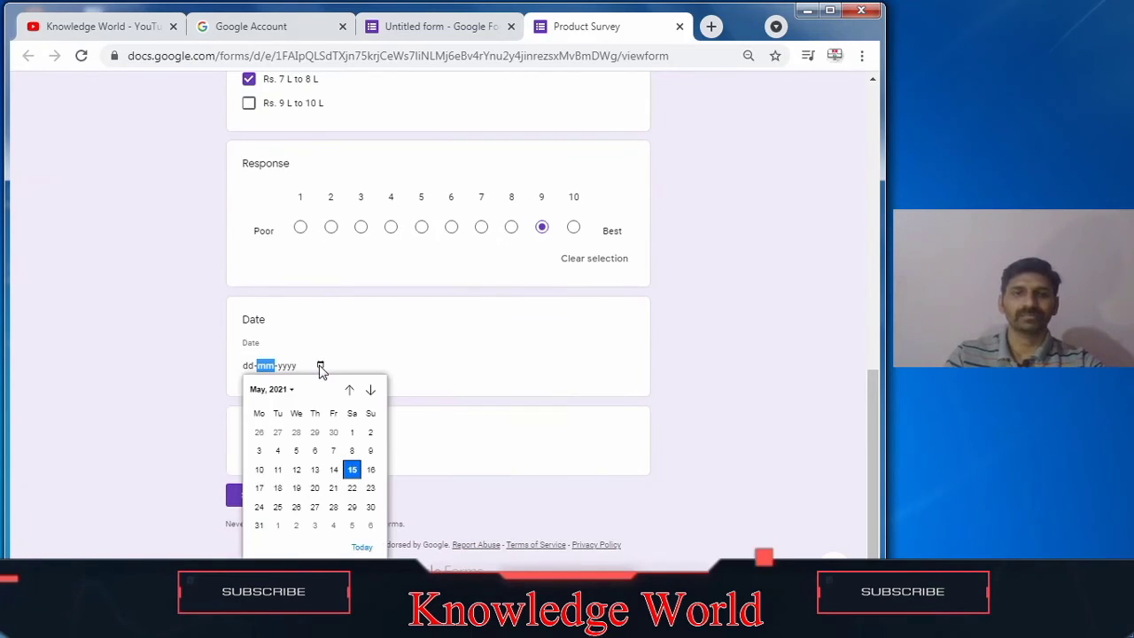
pyautogui.click(371, 471)
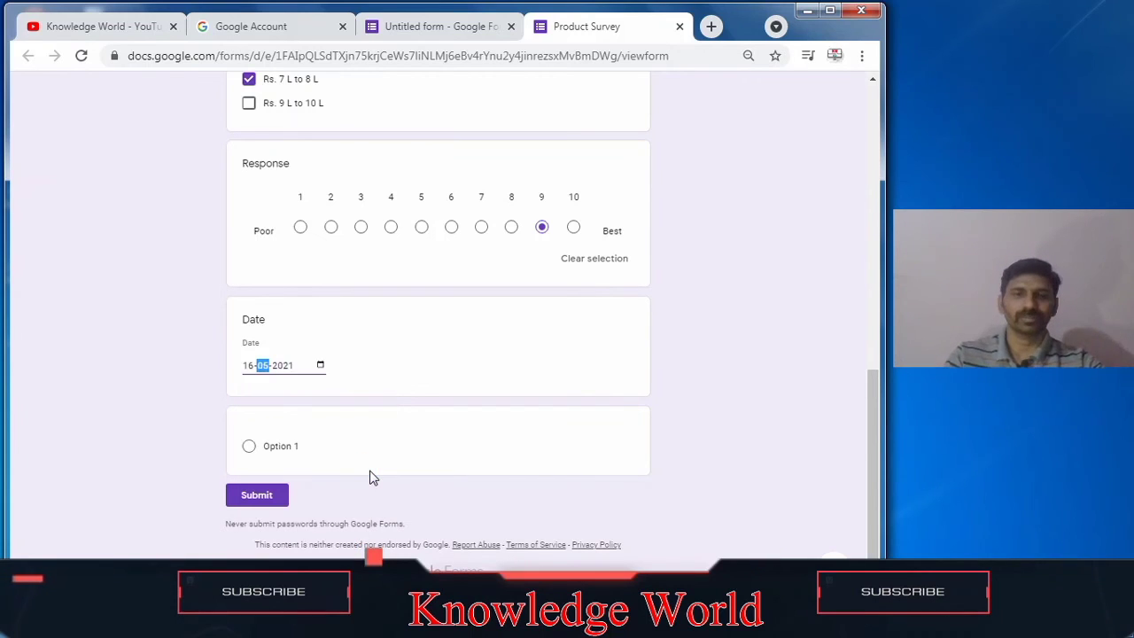
pyautogui.click(320, 367)
pyautogui.click(316, 489)
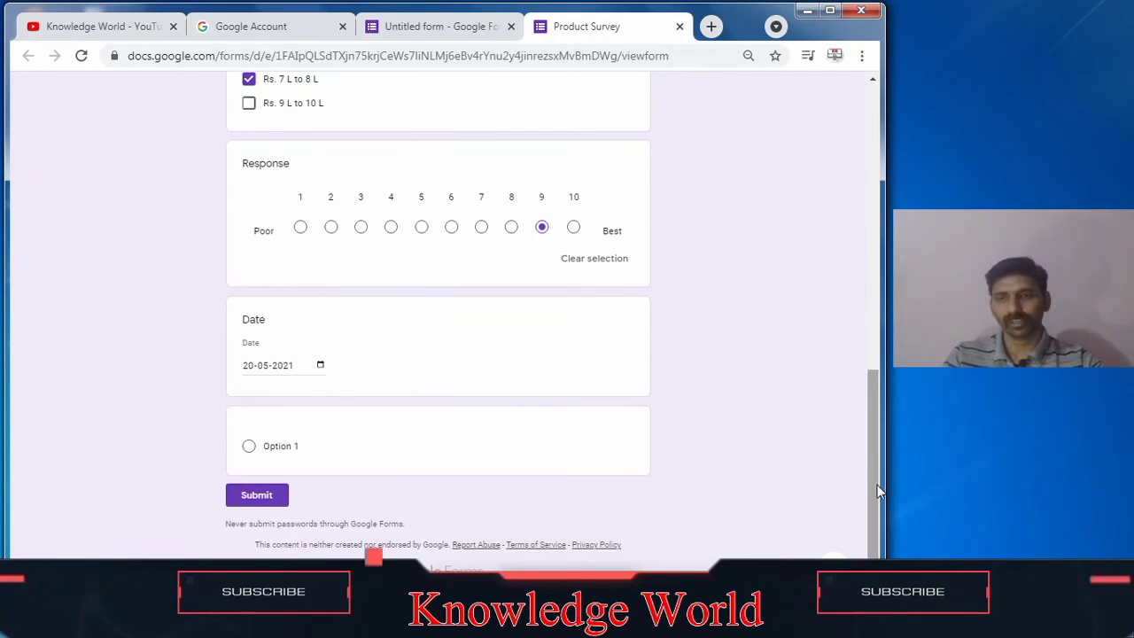
# Step: Submit the response and start another response
pyautogui.click(257, 496)
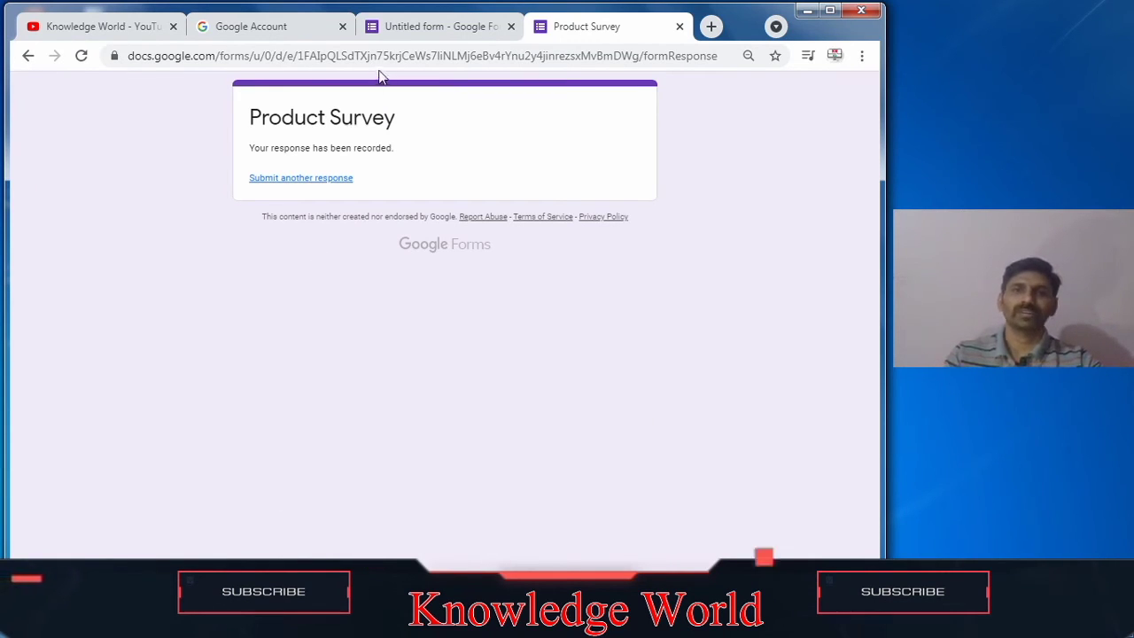
pyautogui.click(293, 179)
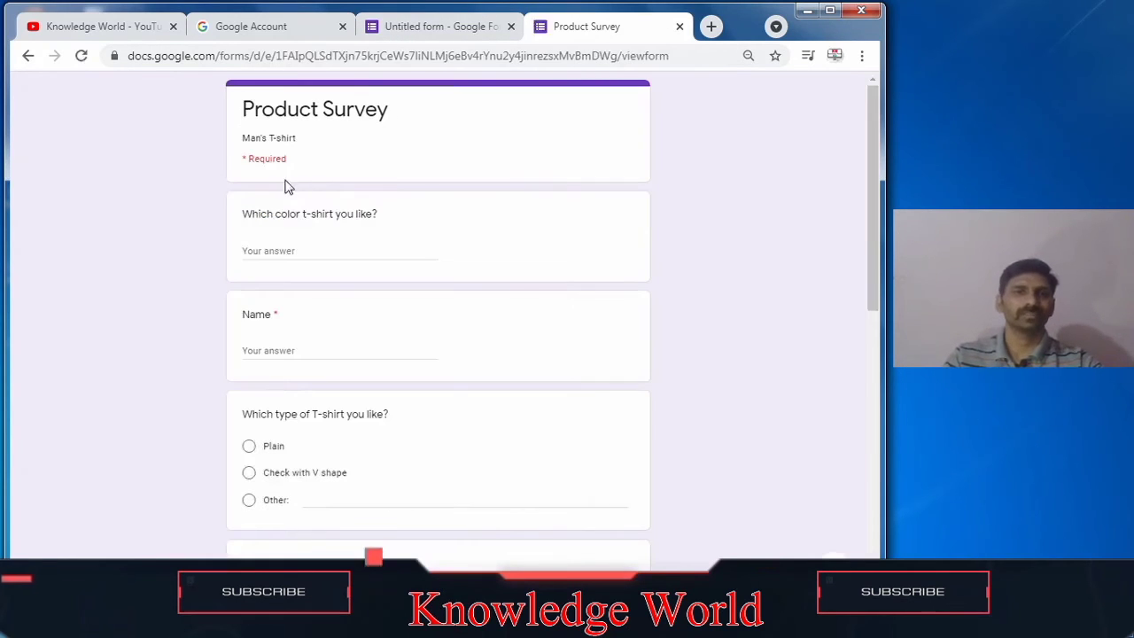
# Step: Answer the colour question with Green and enter a respondent's name in the Name field
pyautogui.click(272, 255)
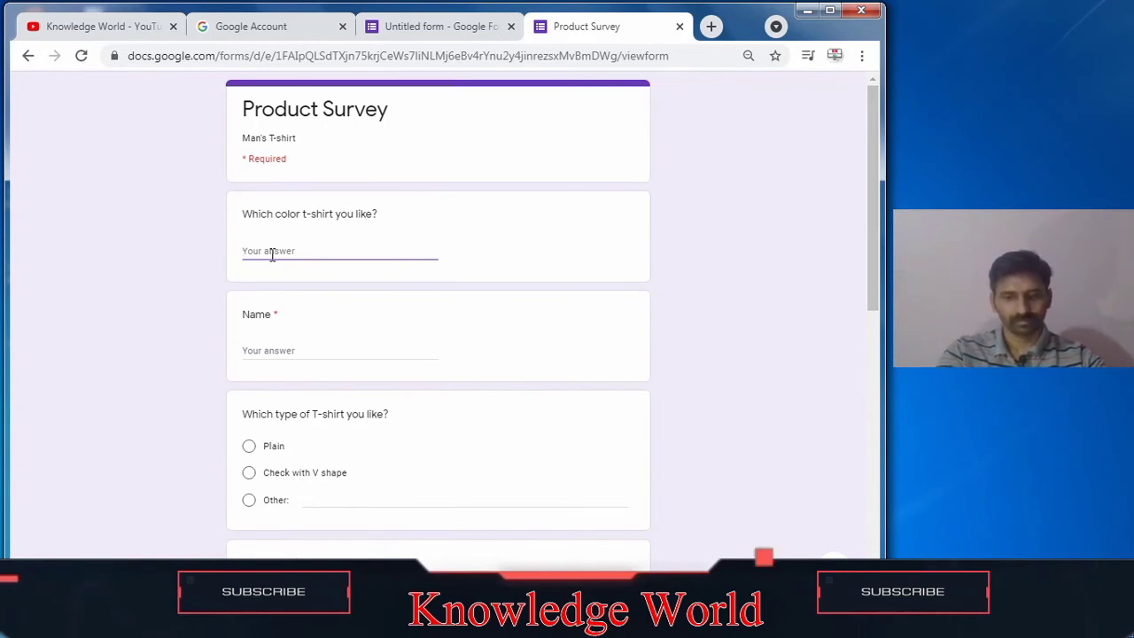
pyautogui.write('Green')
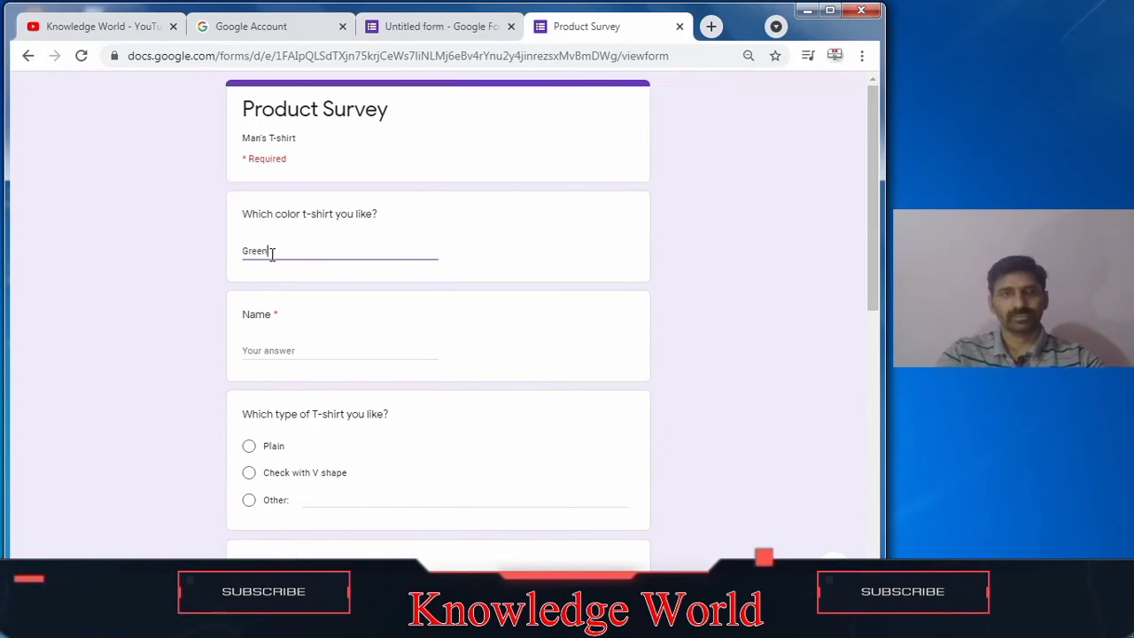
pyautogui.click(290, 352)
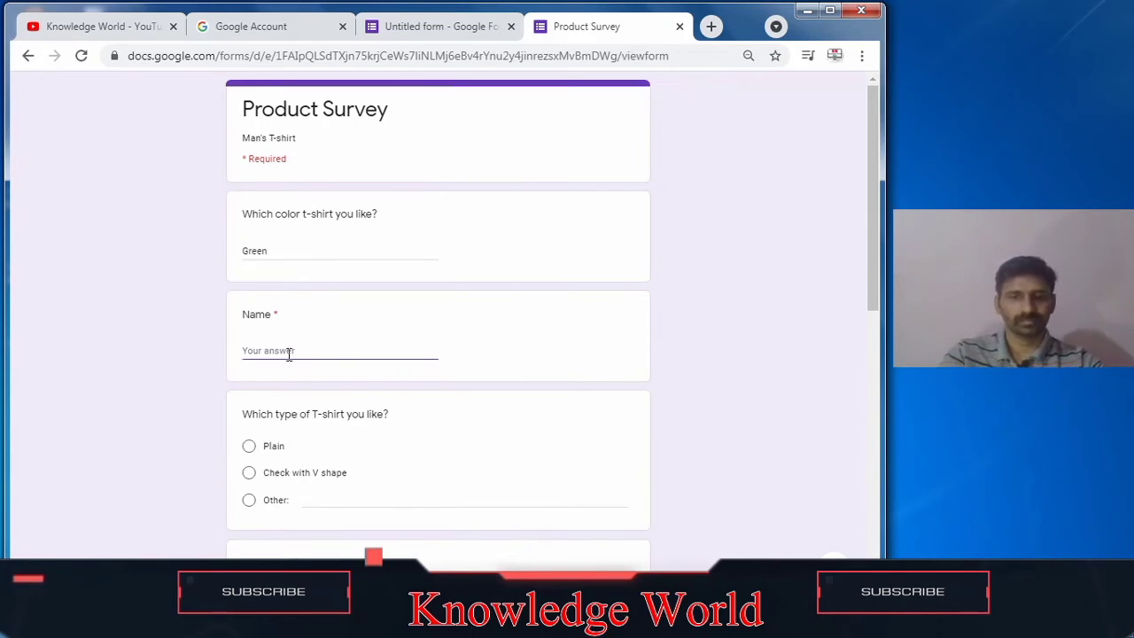
pyautogui.write('Kiran')
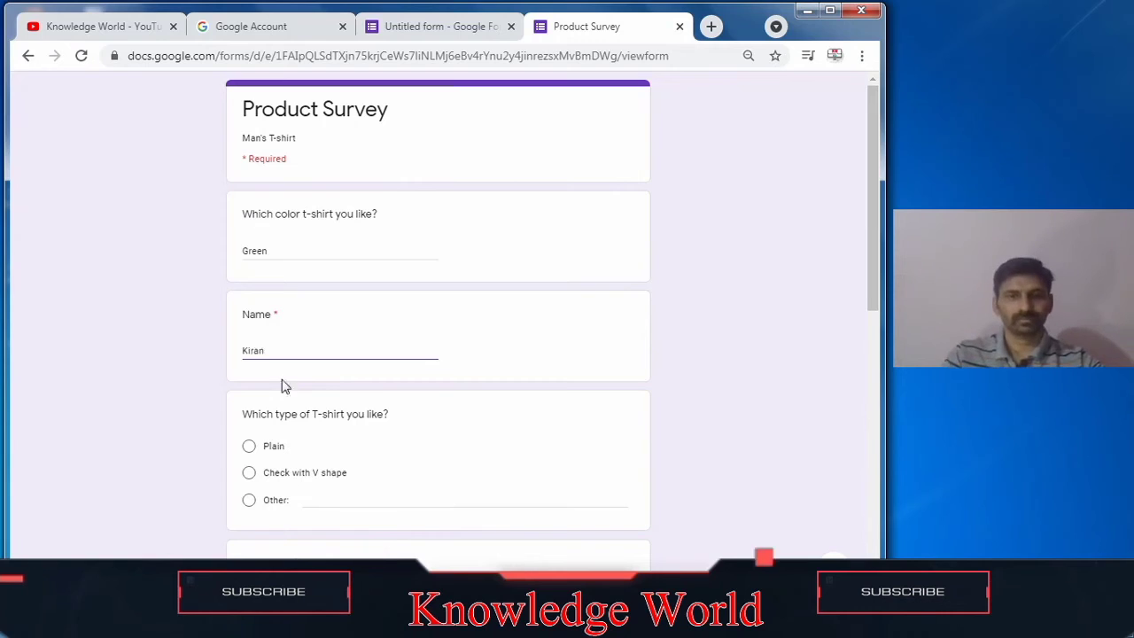
# Step: Choose Plain for T-shirt type and complete the respondent's name
pyautogui.click(250, 447)
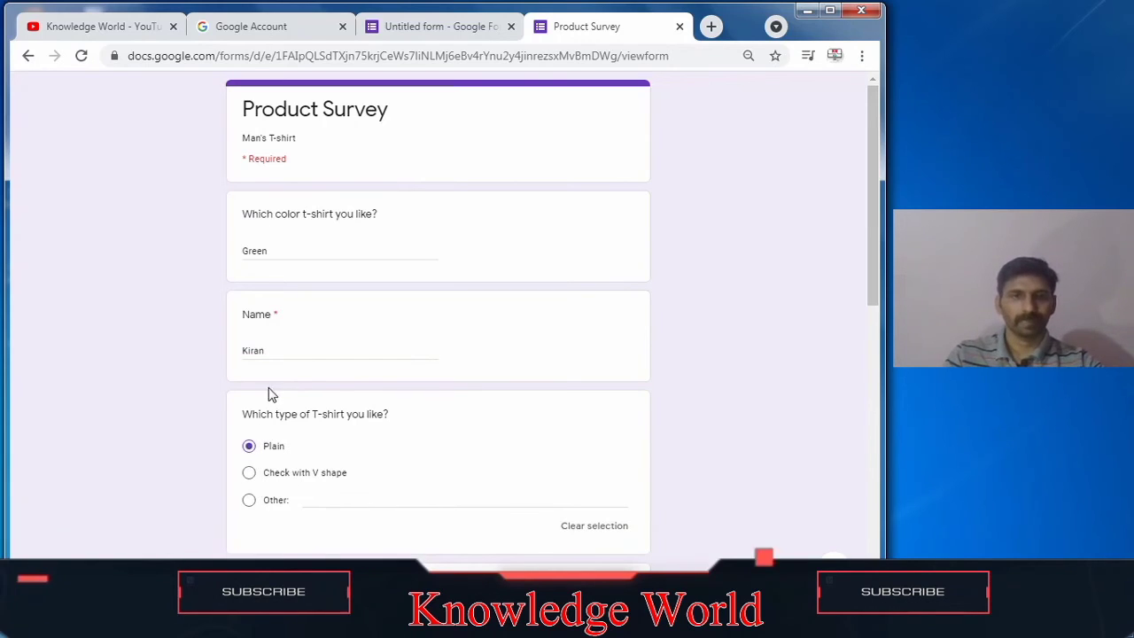
pyautogui.click(272, 352)
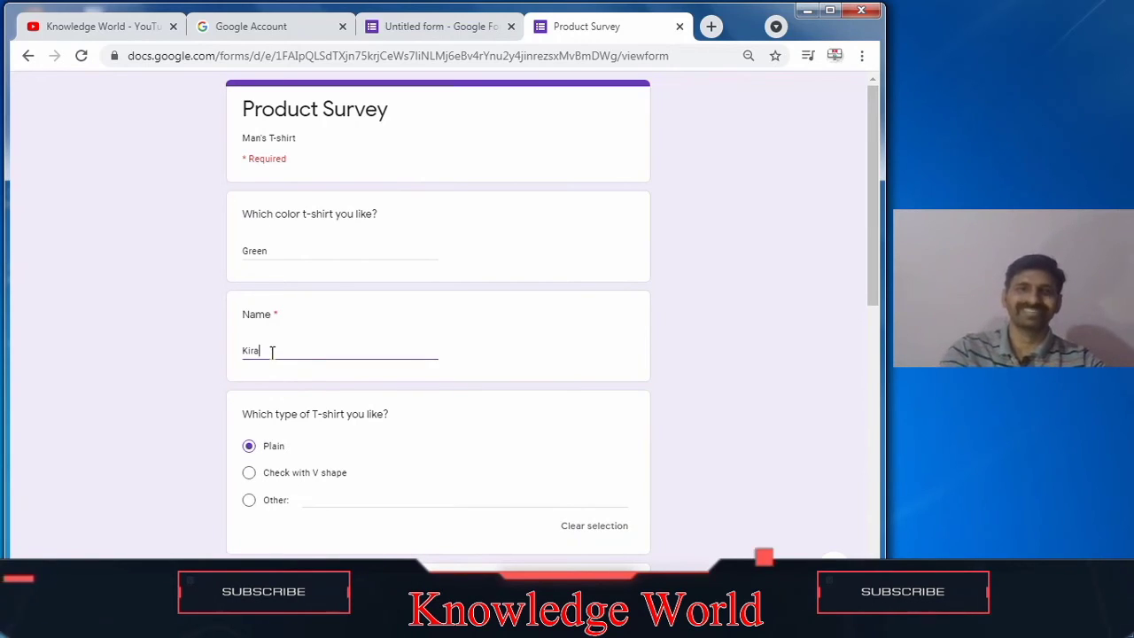
pyautogui.write('n')
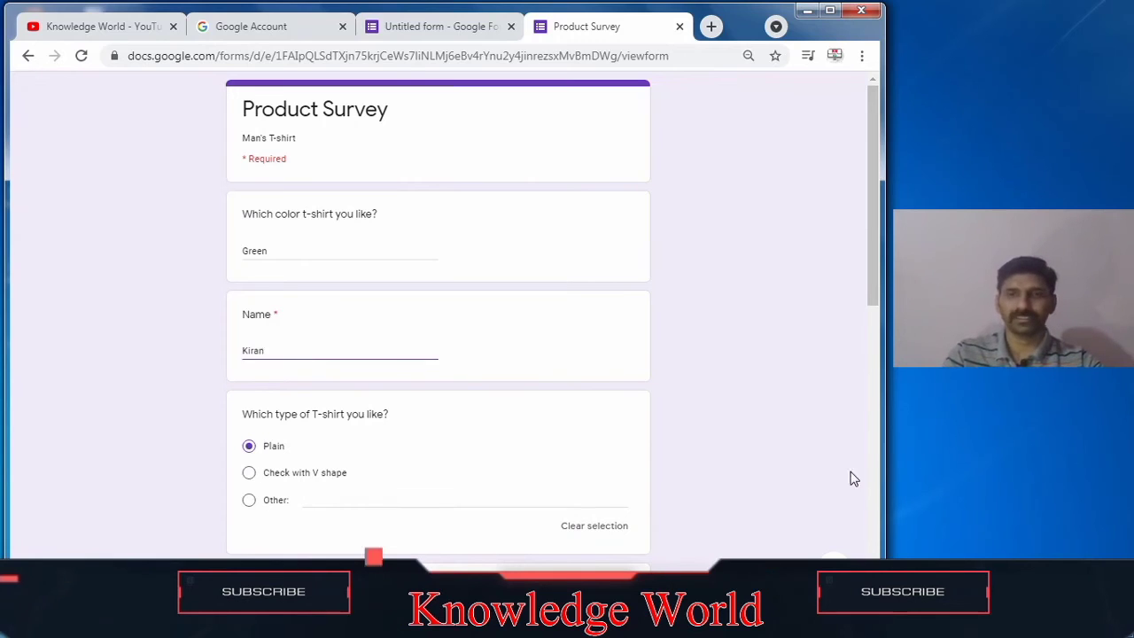
# Step: Choose 1BHK for Room required and tick 'Rs. 4 L to 6 L' for Price
pyautogui.moveTo(865, 246); pyautogui.dragTo(866, 354)
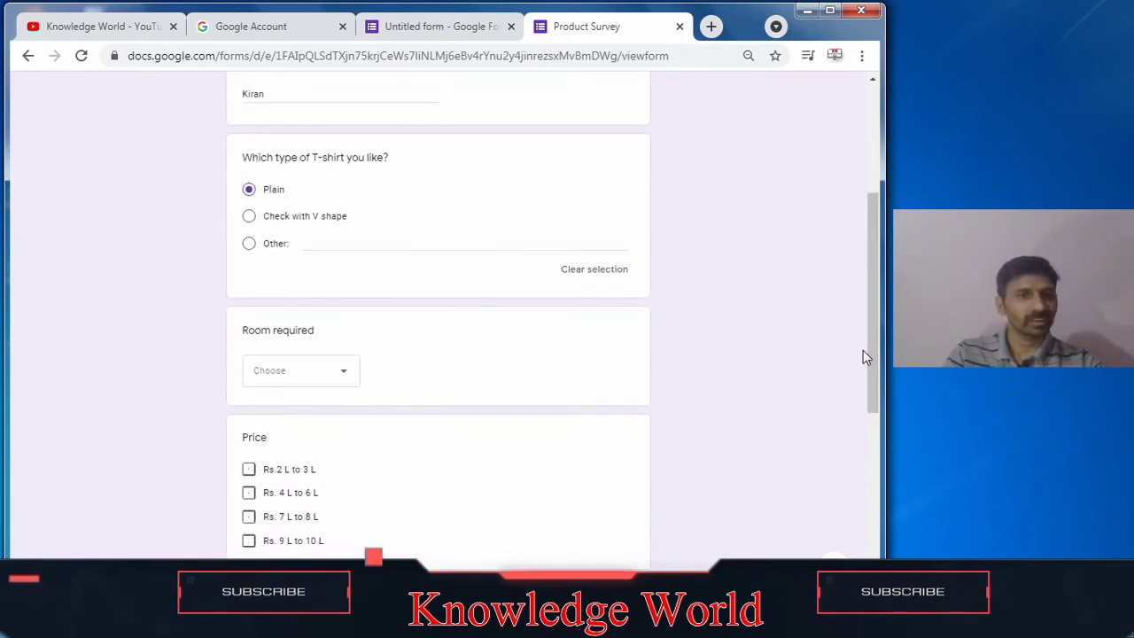
pyautogui.click(277, 376)
pyautogui.click(272, 414)
pyautogui.click(249, 493)
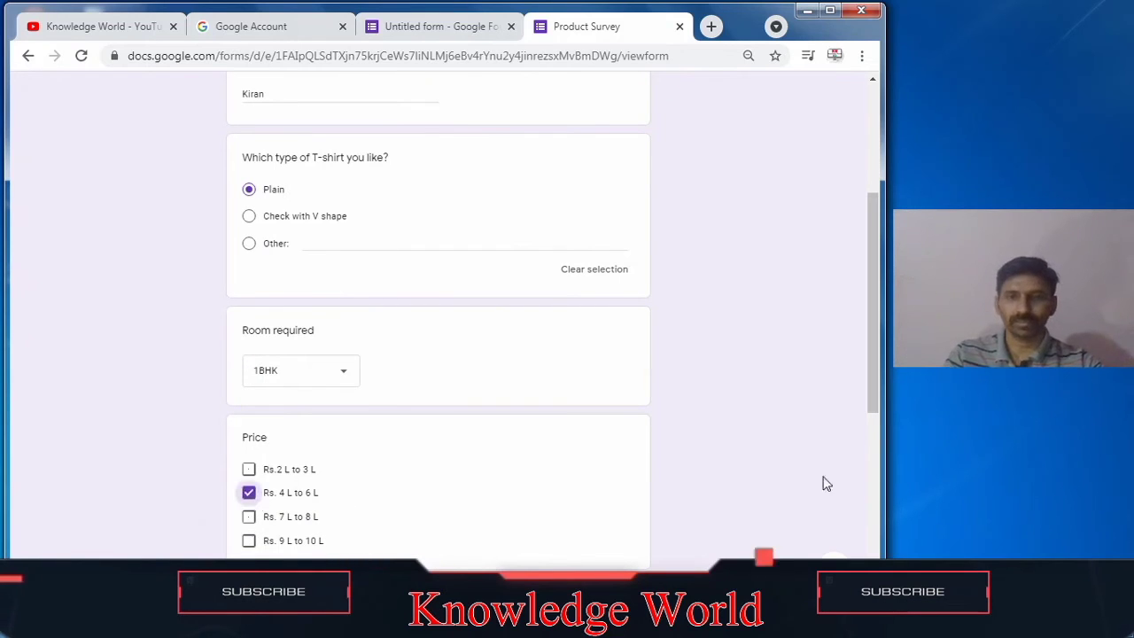
# Step: Rate the product 7 on the Response scale of the form
pyautogui.moveTo(867, 403); pyautogui.dragTo(894, 484)
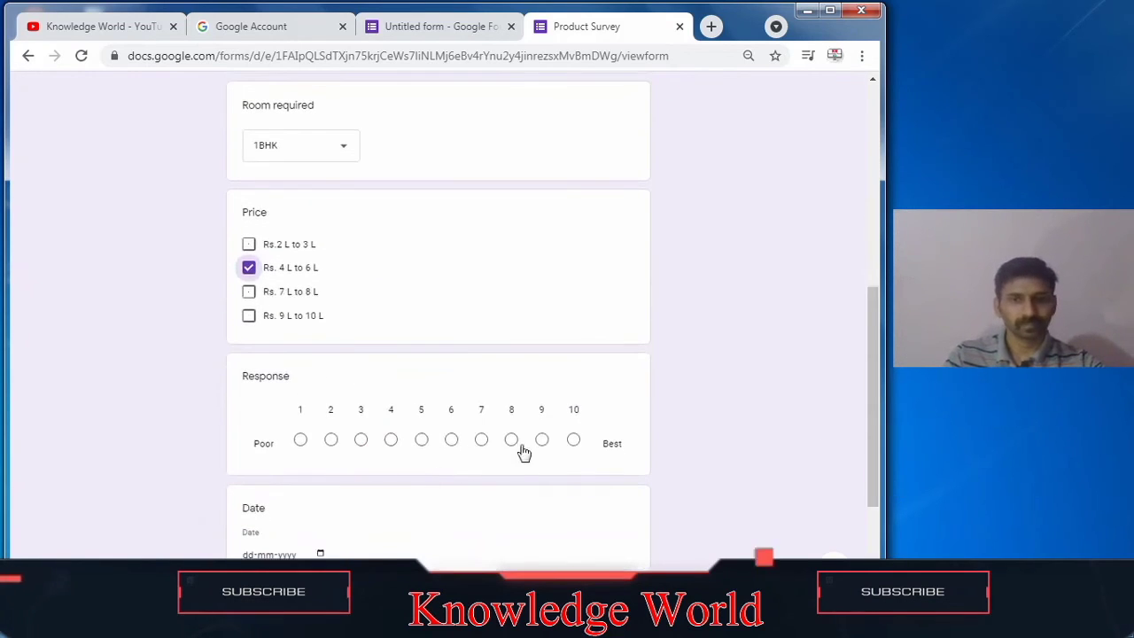
pyautogui.click(481, 440)
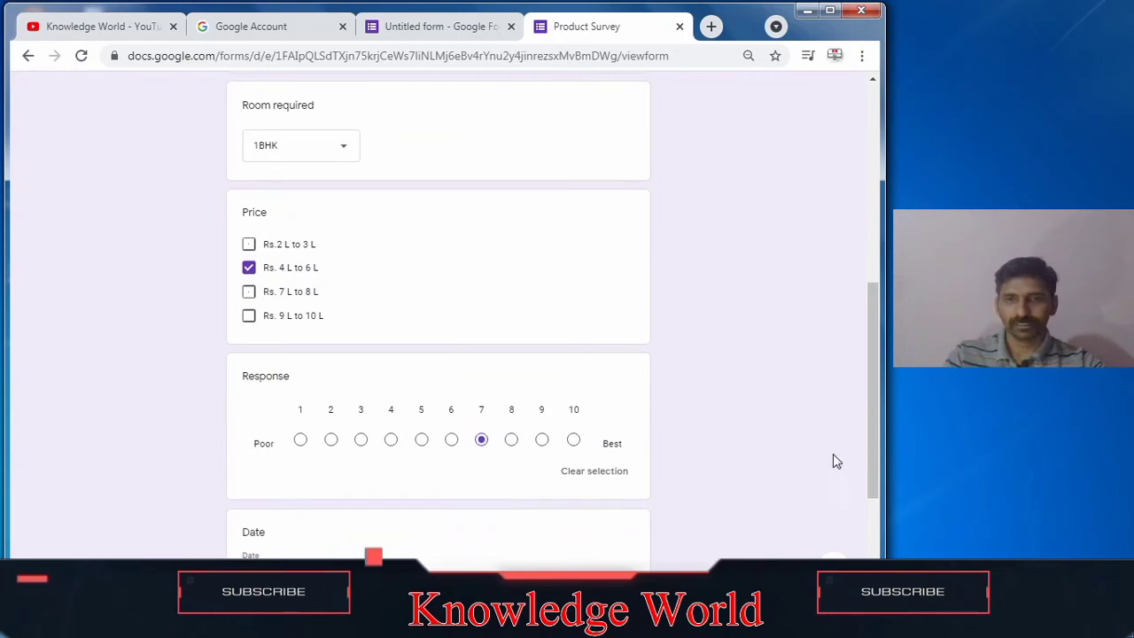
pyautogui.moveTo(866, 464); pyautogui.dragTo(869, 540)
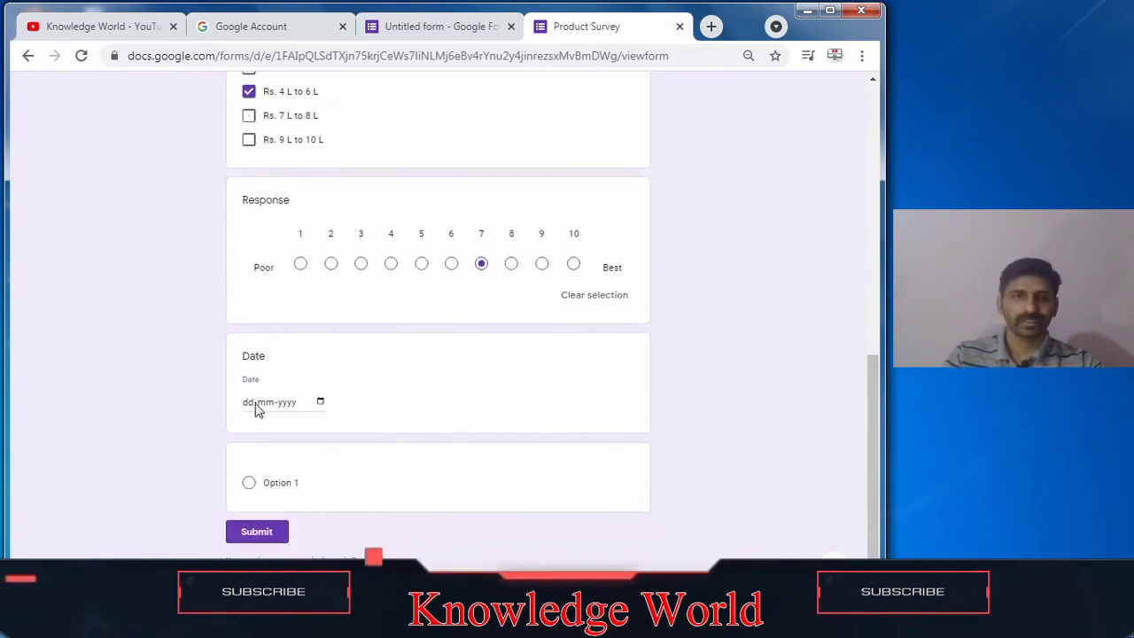
# Step: Set the Date answer to 18-05-2021 with the date picker and submit the response
pyautogui.click(320, 403)
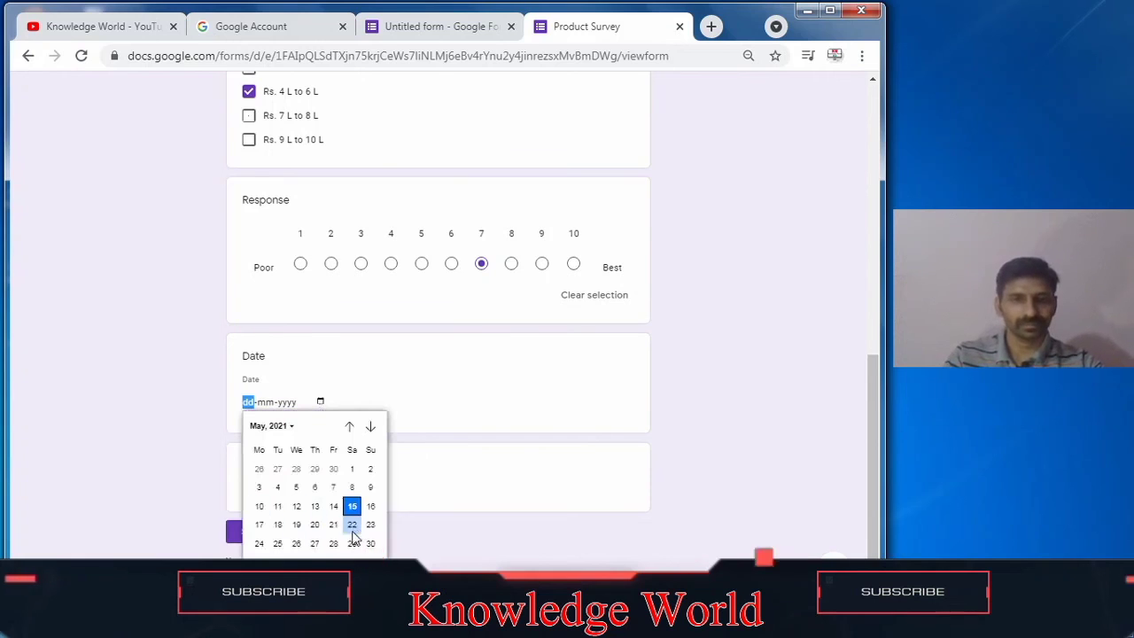
pyautogui.click(316, 525)
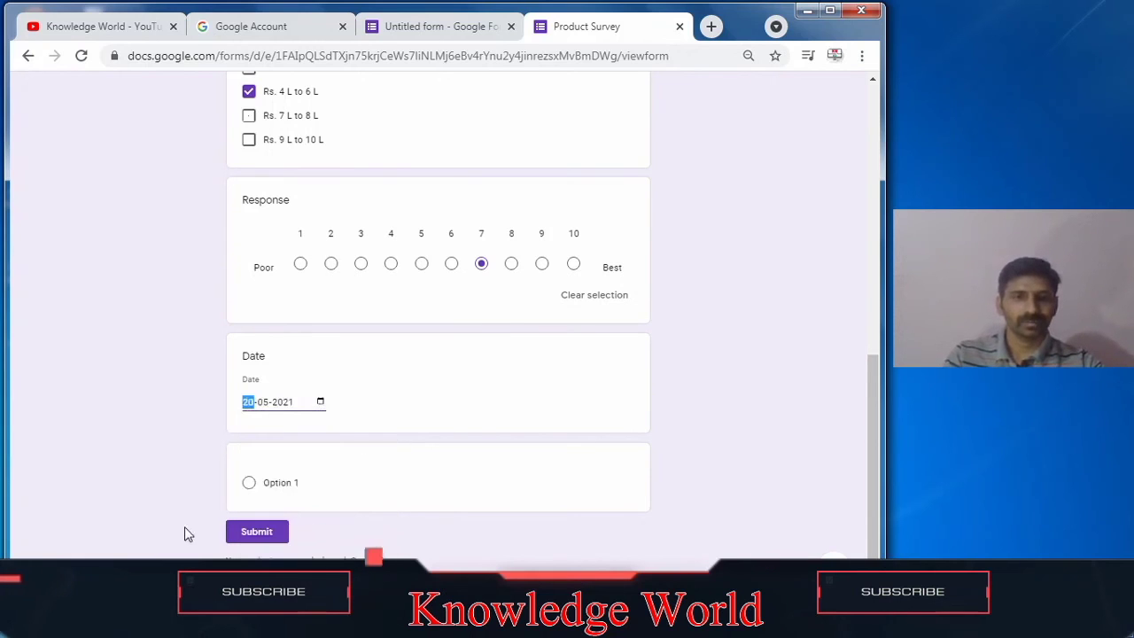
pyautogui.click(320, 402)
pyautogui.click(279, 525)
pyautogui.click(837, 379)
pyautogui.moveTo(874, 477); pyautogui.dragTo(875, 491)
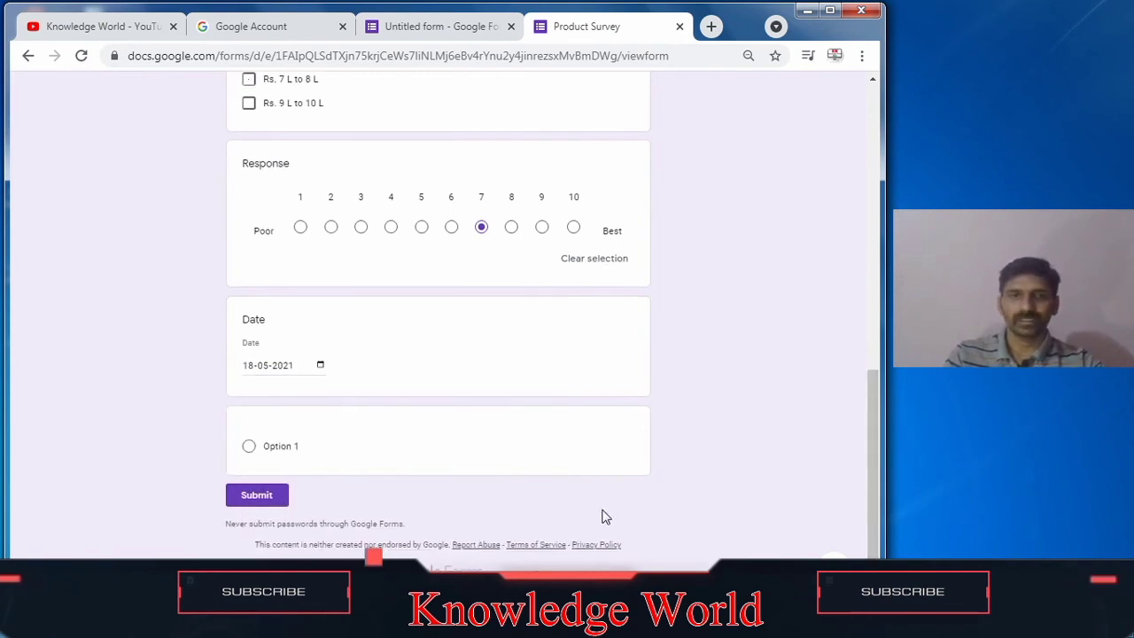
pyautogui.click(257, 501)
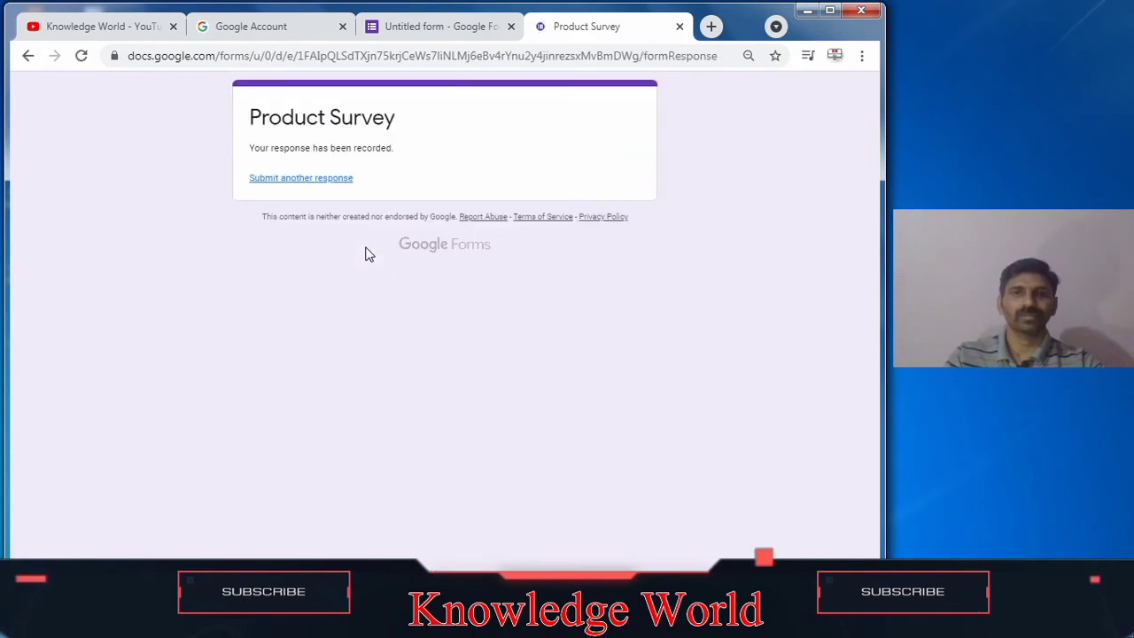
# Step: Review the collected answers in the form editor's responses summary and each individual response
pyautogui.click(412, 27)
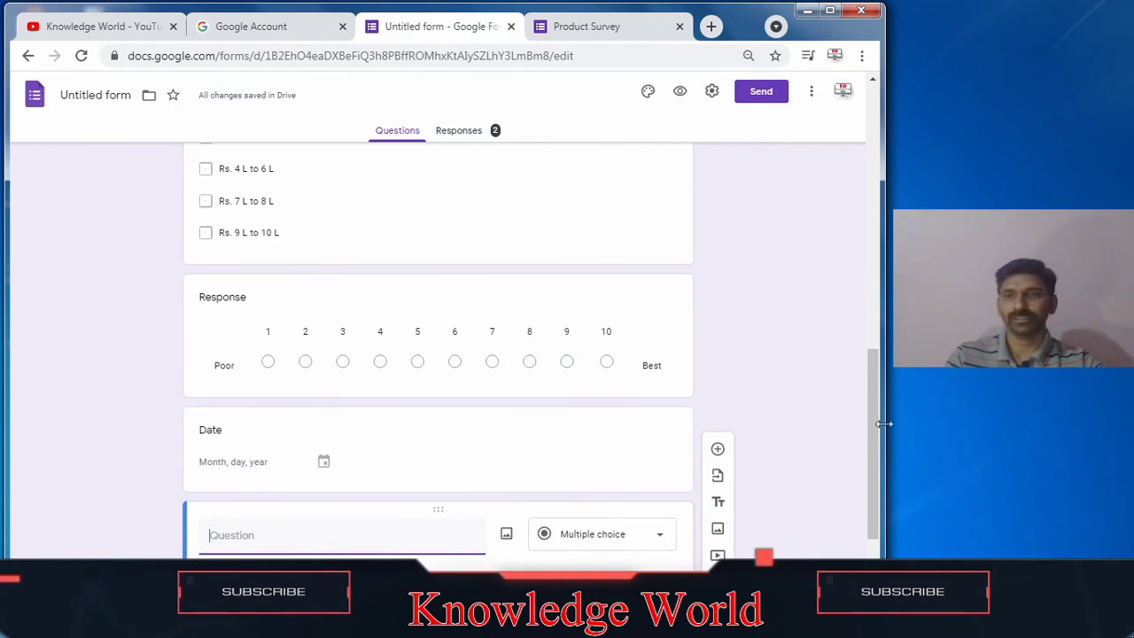
pyautogui.moveTo(877, 422); pyautogui.dragTo(876, 159)
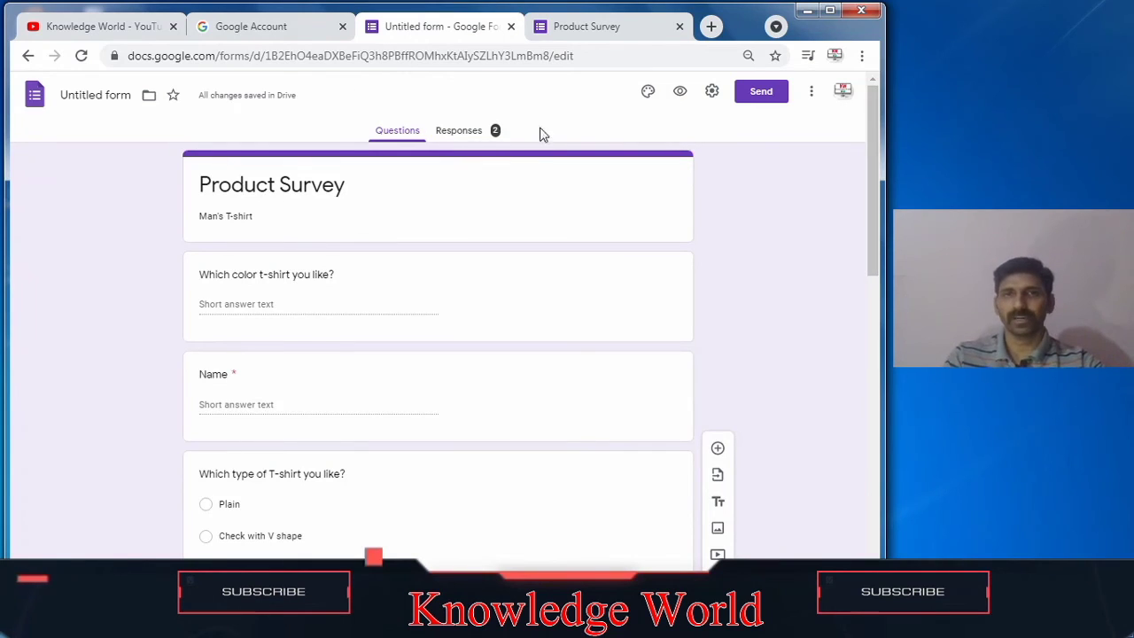
pyautogui.click(460, 131)
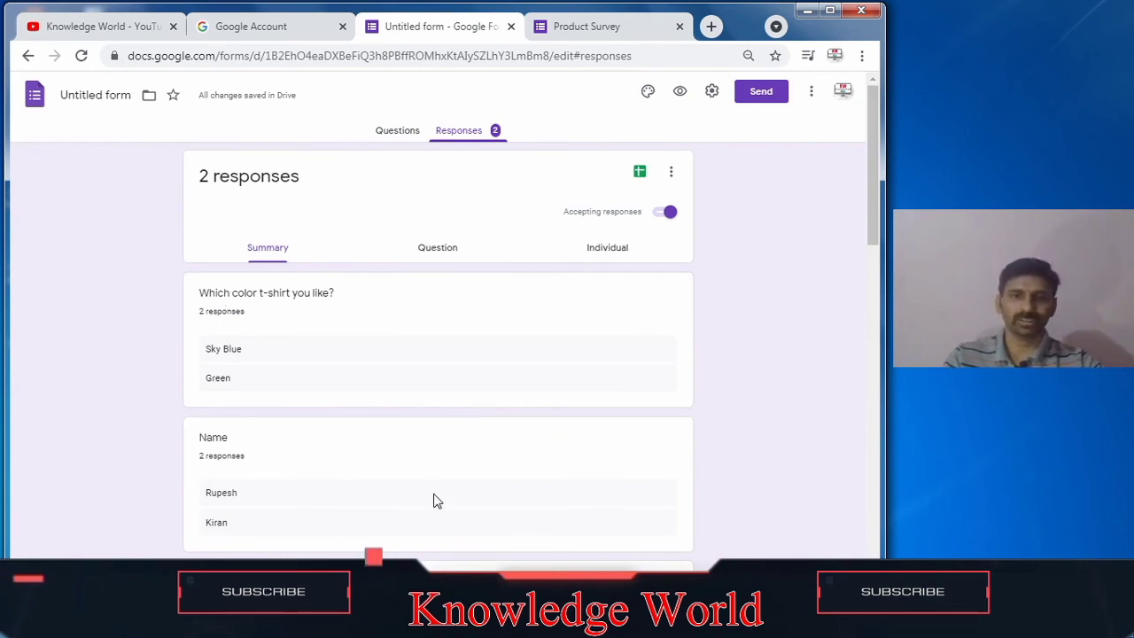
pyautogui.scroll(-2, 270, 359)
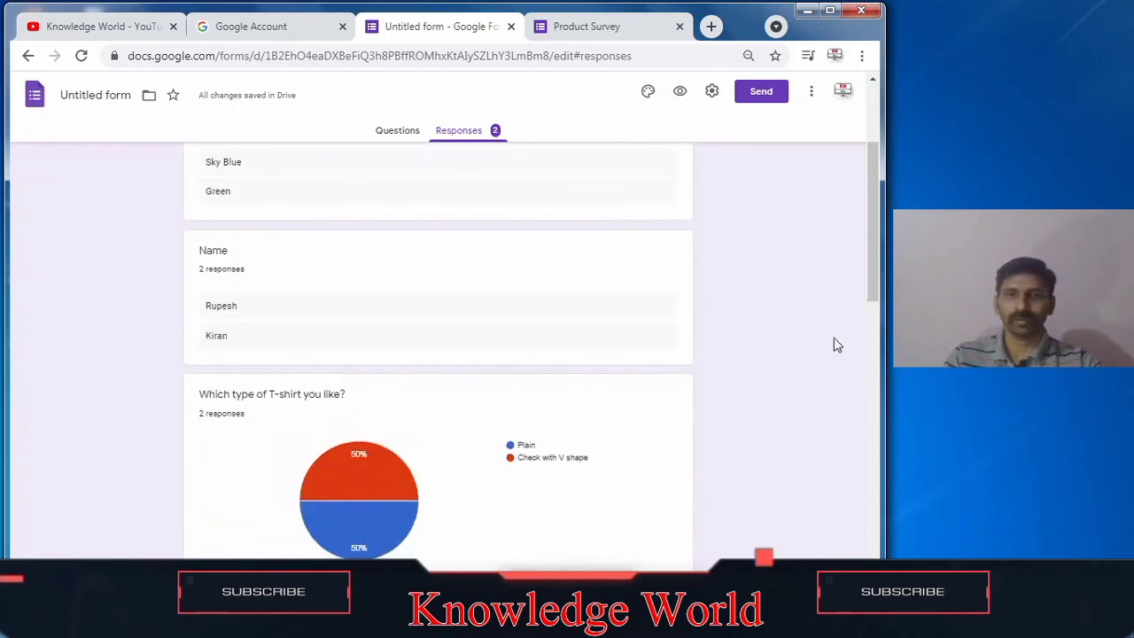
pyautogui.moveTo(874, 301); pyautogui.dragTo(856, 201)
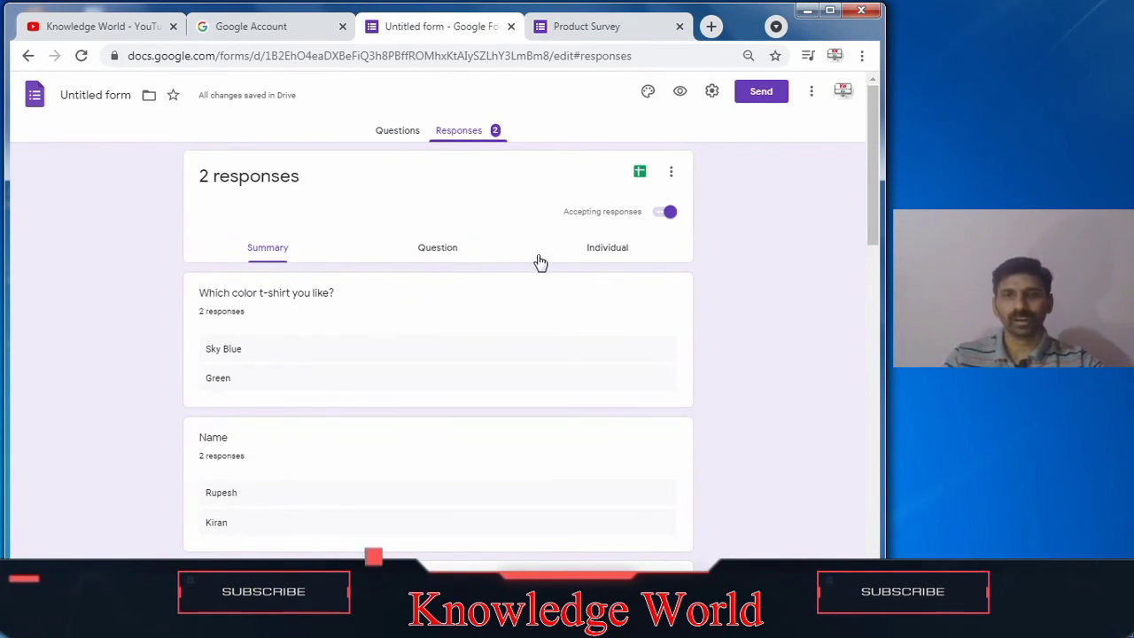
pyautogui.click(581, 263)
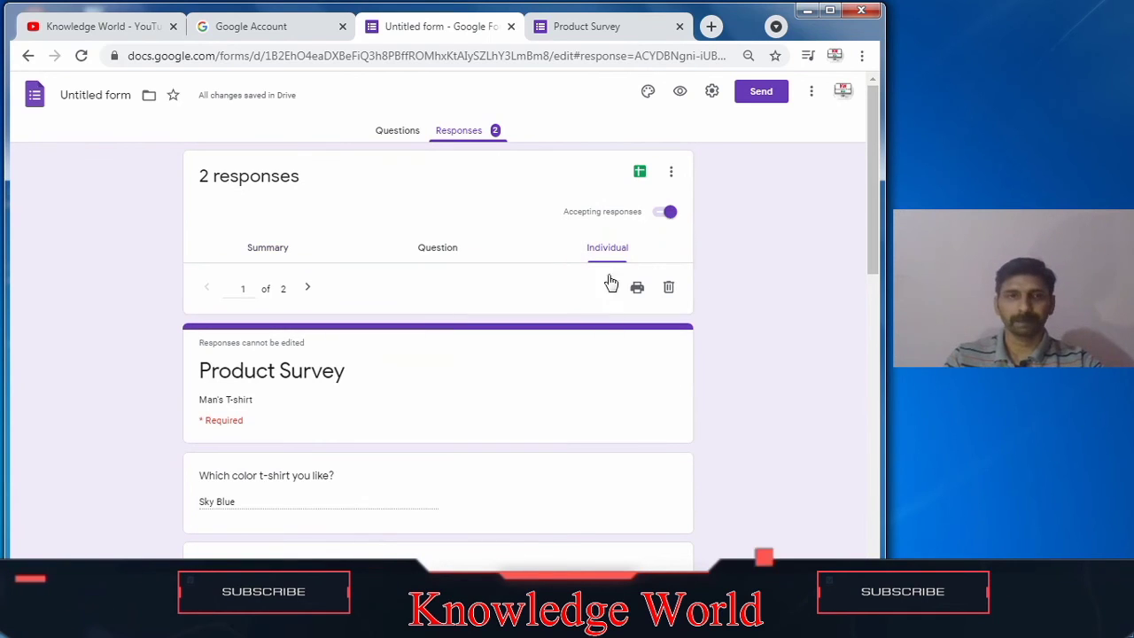
pyautogui.moveTo(874, 264); pyautogui.dragTo(856, 243)
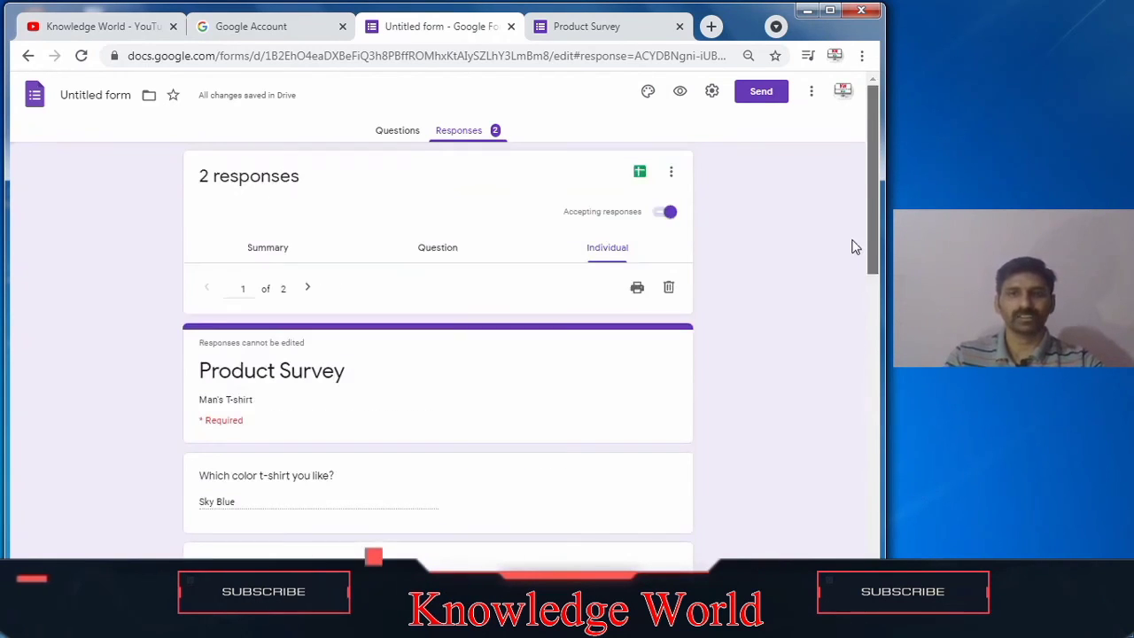
pyautogui.click(308, 288)
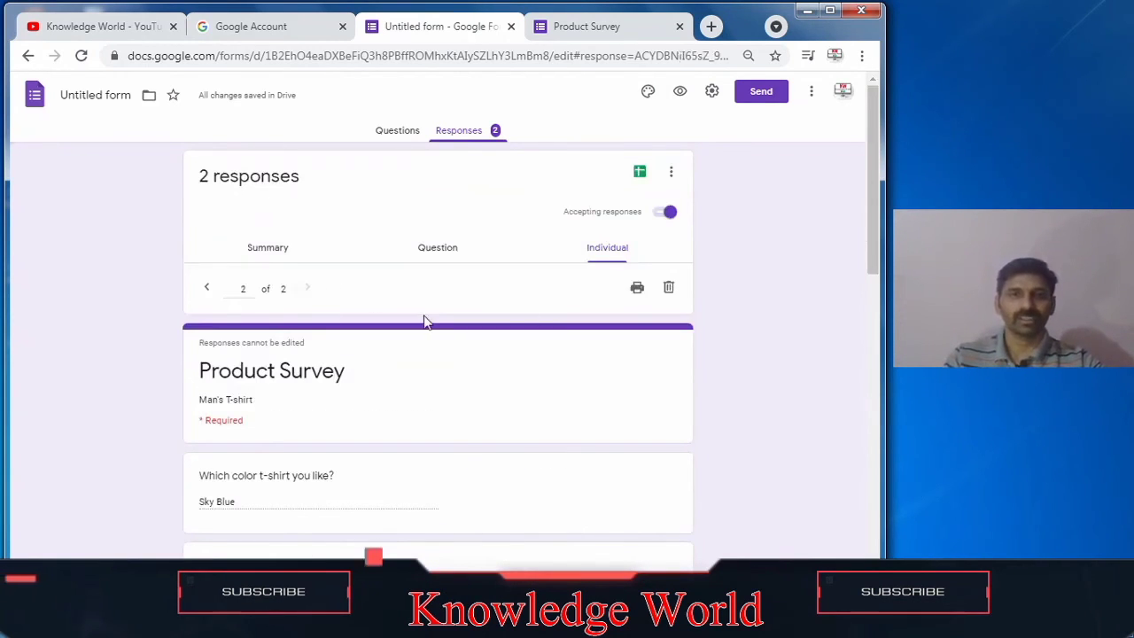
pyautogui.moveTo(875, 242); pyautogui.dragTo(891, 459)
pyautogui.moveTo(890, 558); pyautogui.dragTo(880, 129)
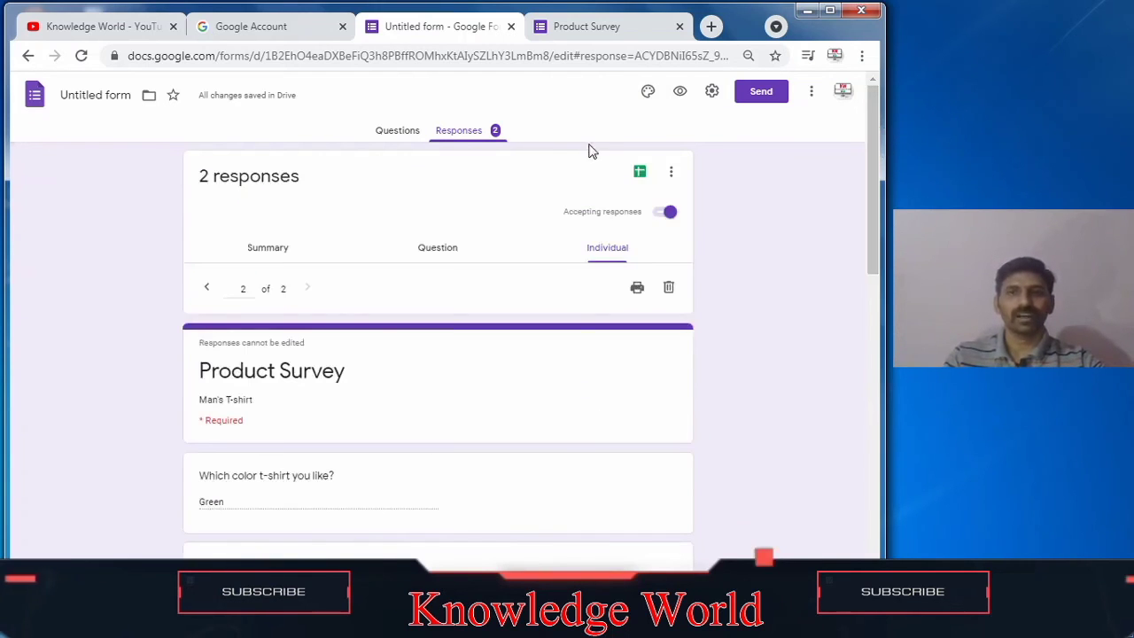
pyautogui.click(782, 91)
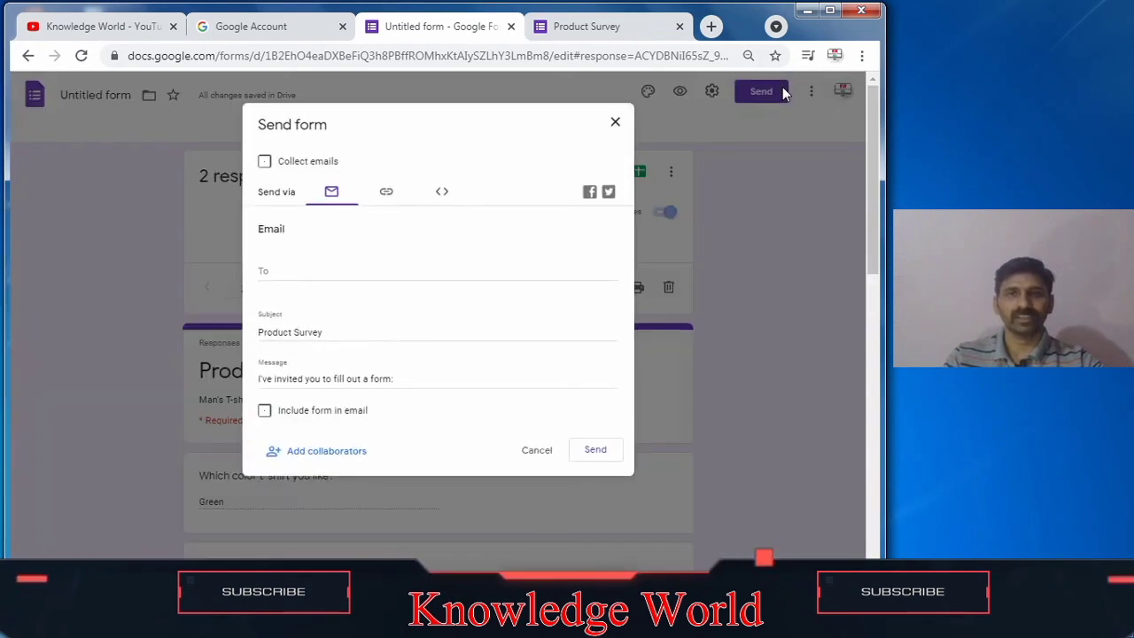
pyautogui.click(306, 274)
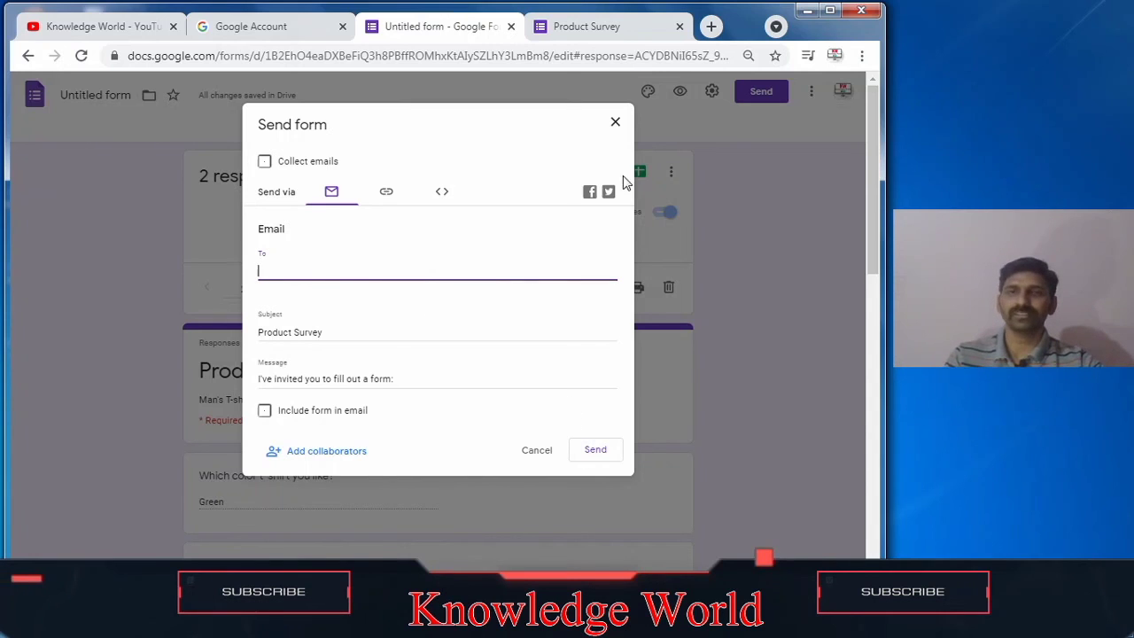
pyautogui.click(615, 123)
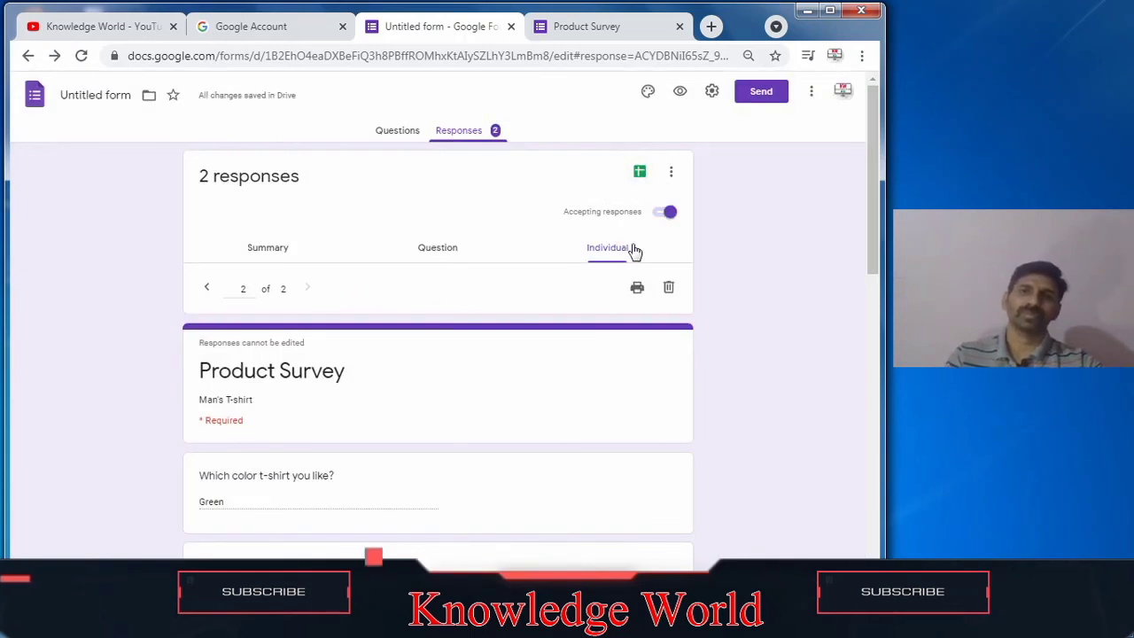
# Step: Create a new spreadsheet as the destination for the form's responses
pyautogui.click(641, 172)
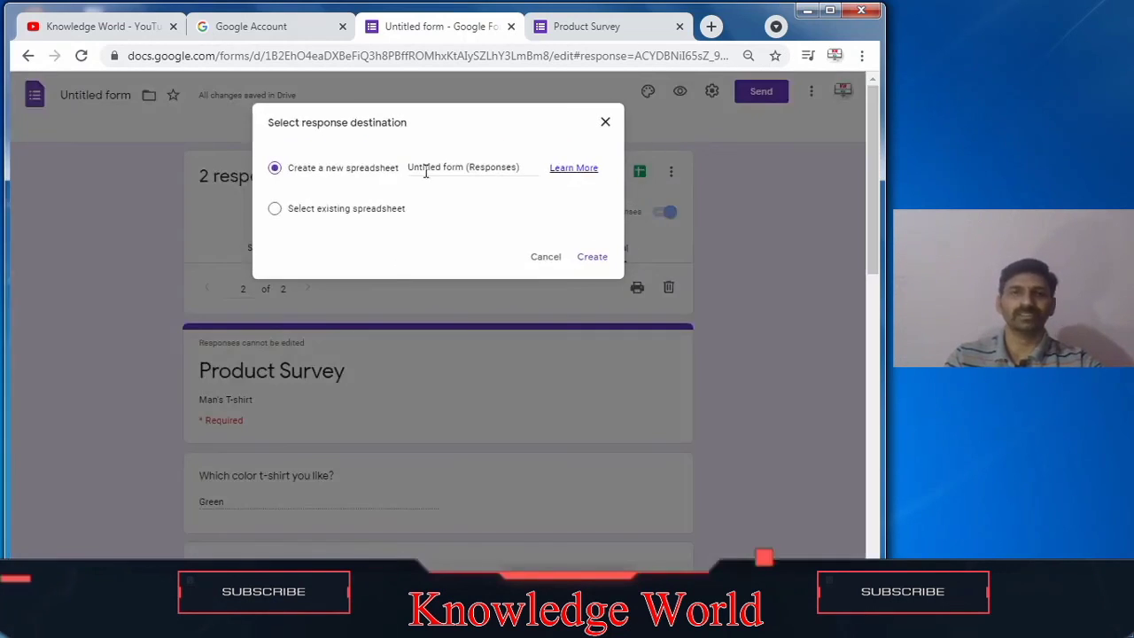
pyautogui.click(584, 263)
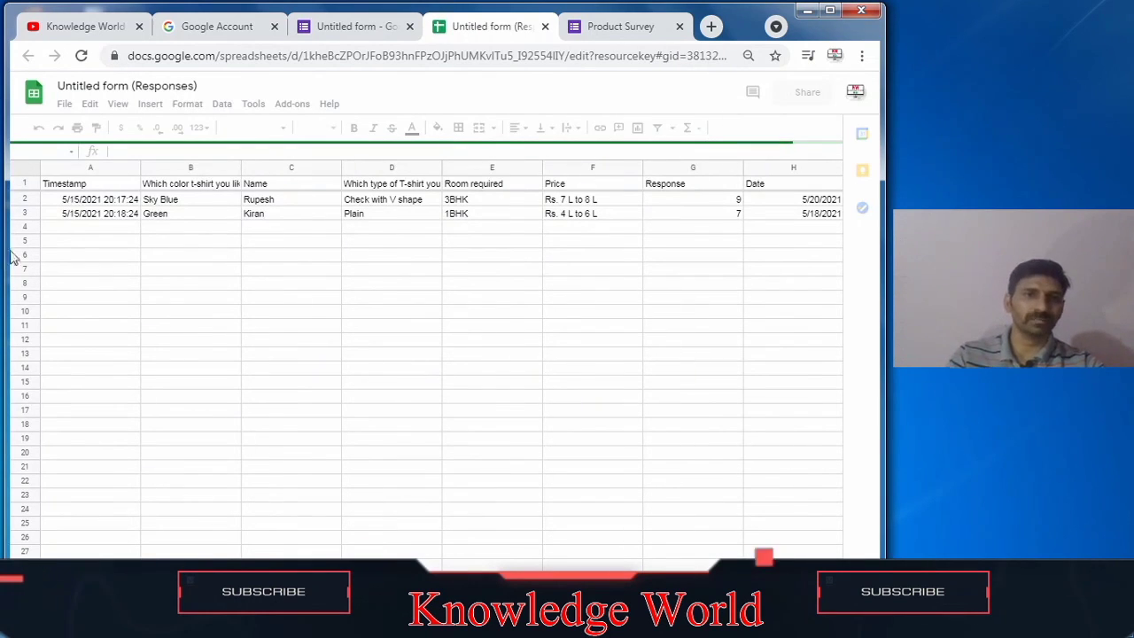
# Step: Browse the response rows and columns in the linked spreadsheet
pyautogui.click(77, 200)
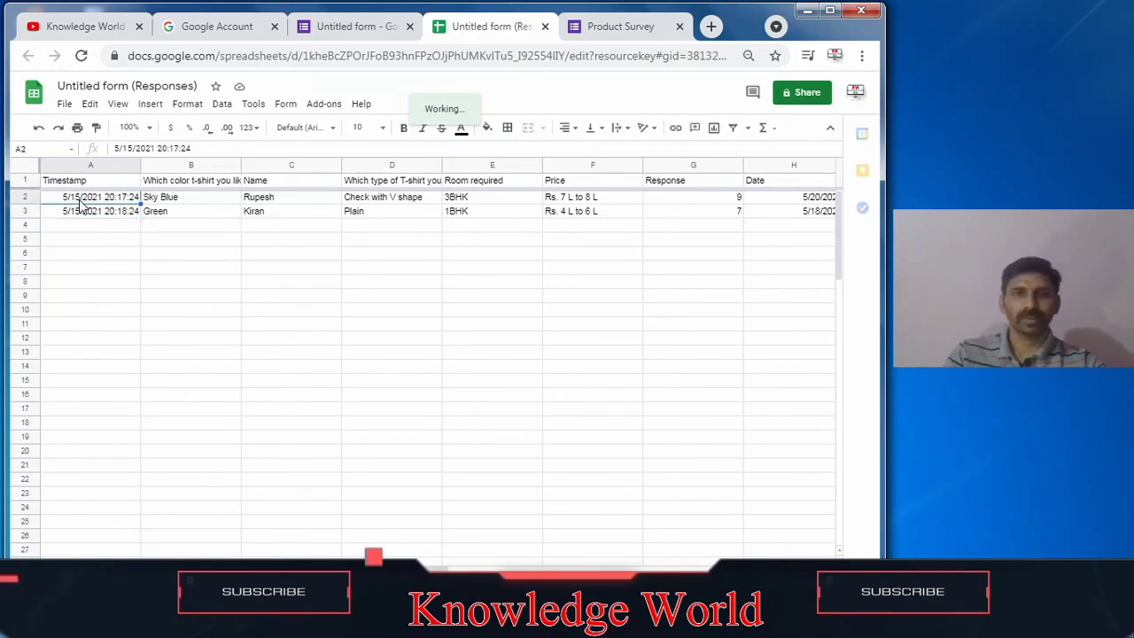
pyautogui.press('Down')
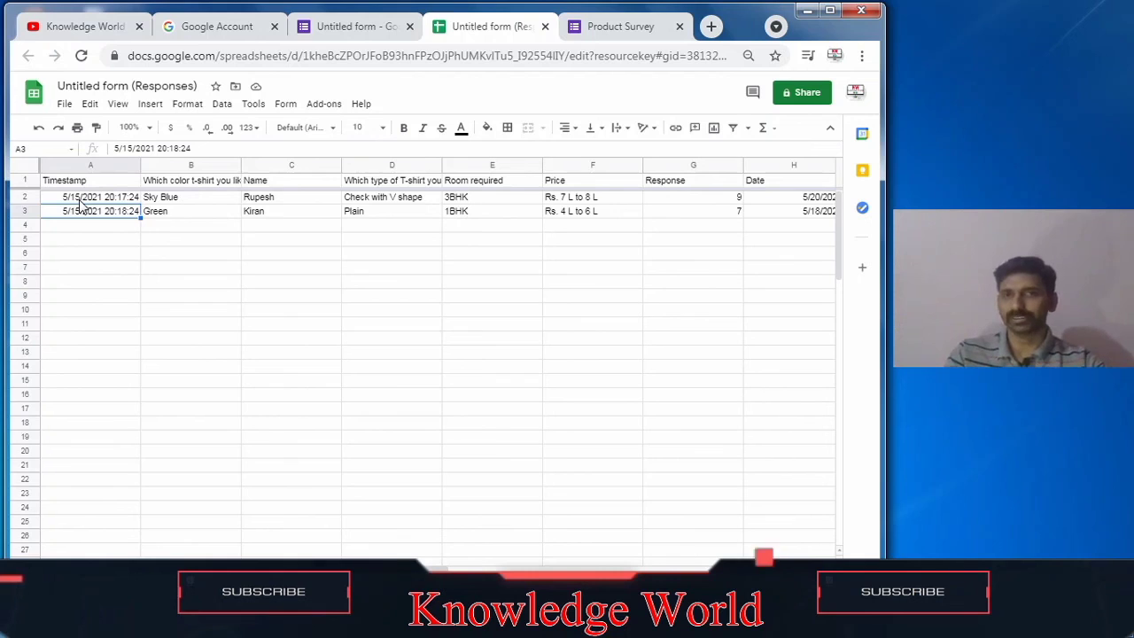
pyautogui.click(204, 212)
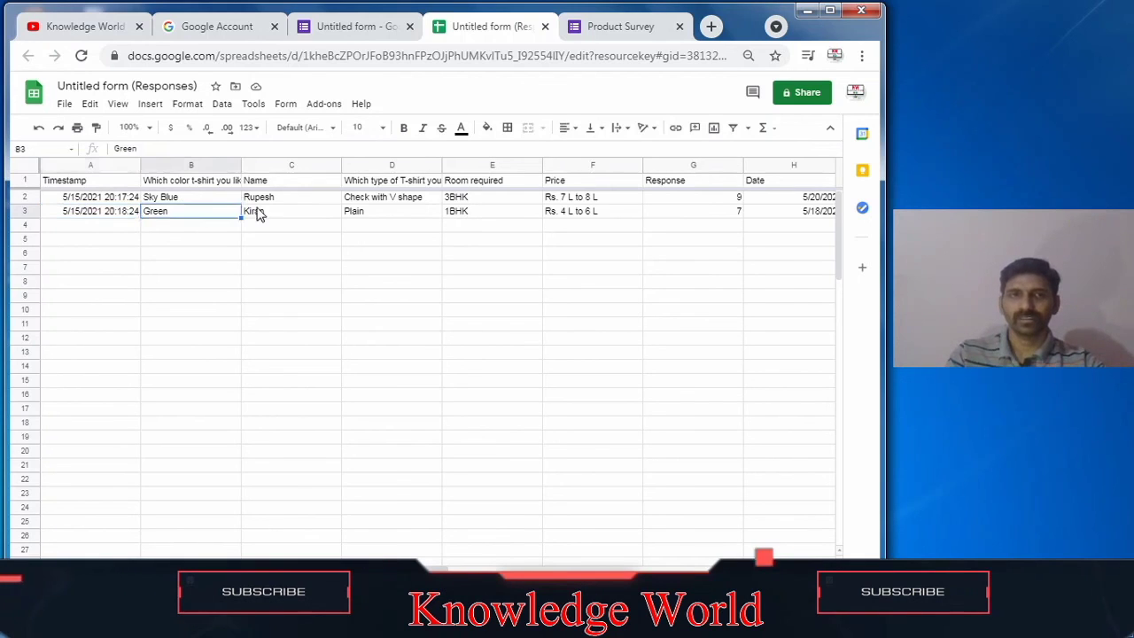
pyautogui.click(364, 203)
pyautogui.press('Right')
pyautogui.press('Right')
pyautogui.press('Right')
pyautogui.press('Right')
pyautogui.press('Right')
pyautogui.press('Right')
pyautogui.press('Right')
pyautogui.press('Right')
pyautogui.press('Right')
pyautogui.press('Right')
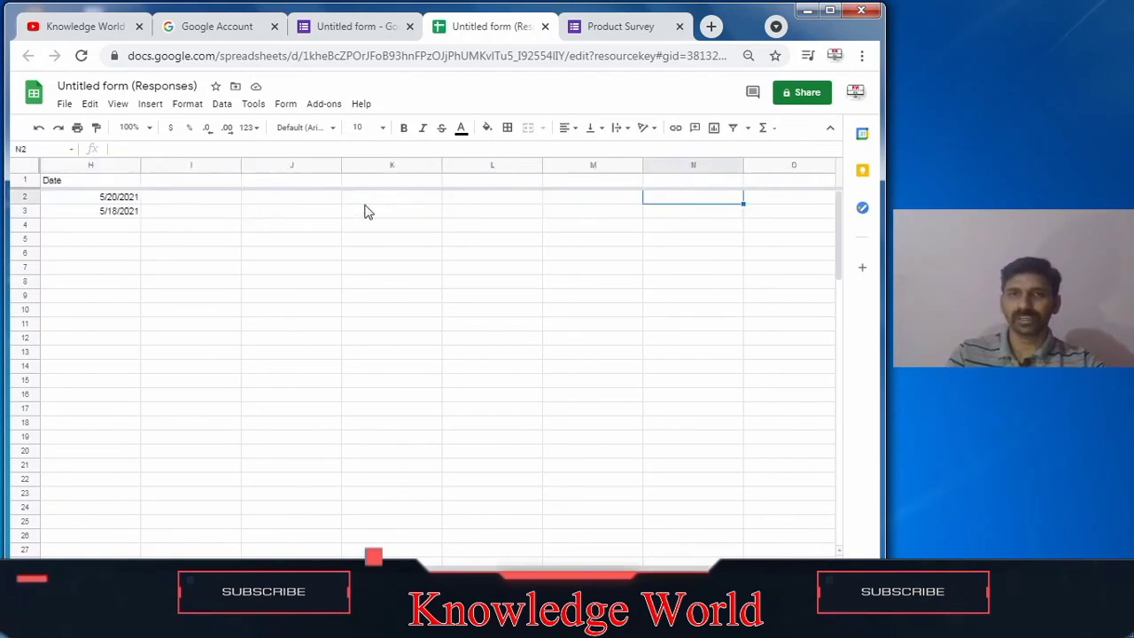
pyautogui.press('Down')
pyautogui.press('Down')
pyautogui.press('Down')
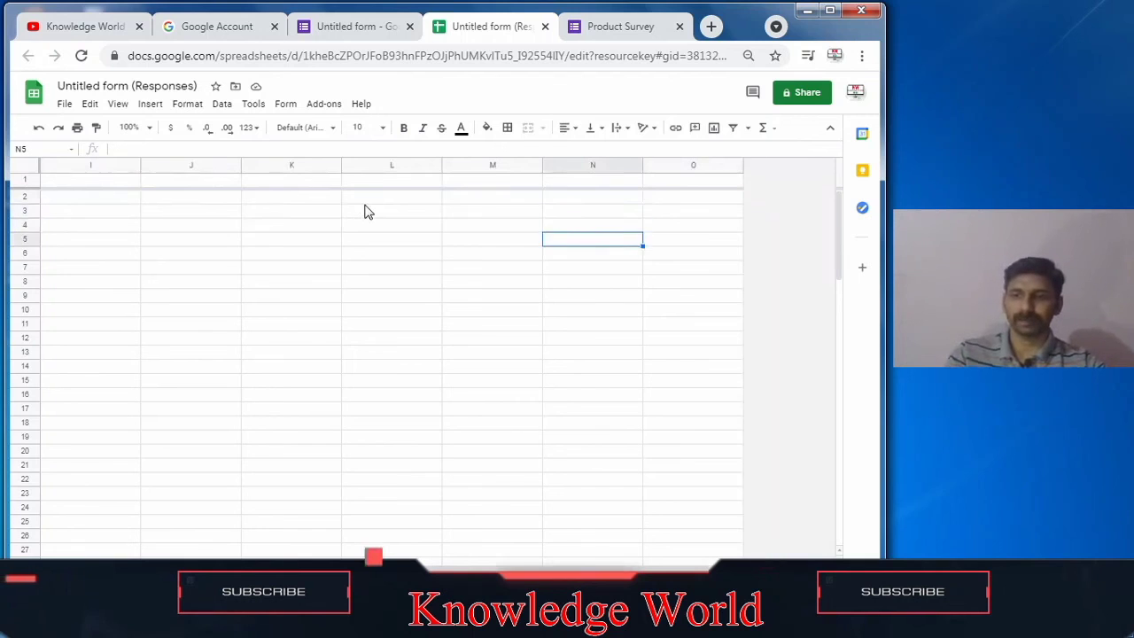
pyautogui.press('Up')
pyautogui.press('Up')
pyautogui.press('Up')
pyautogui.press('Left')
pyautogui.press('Home')
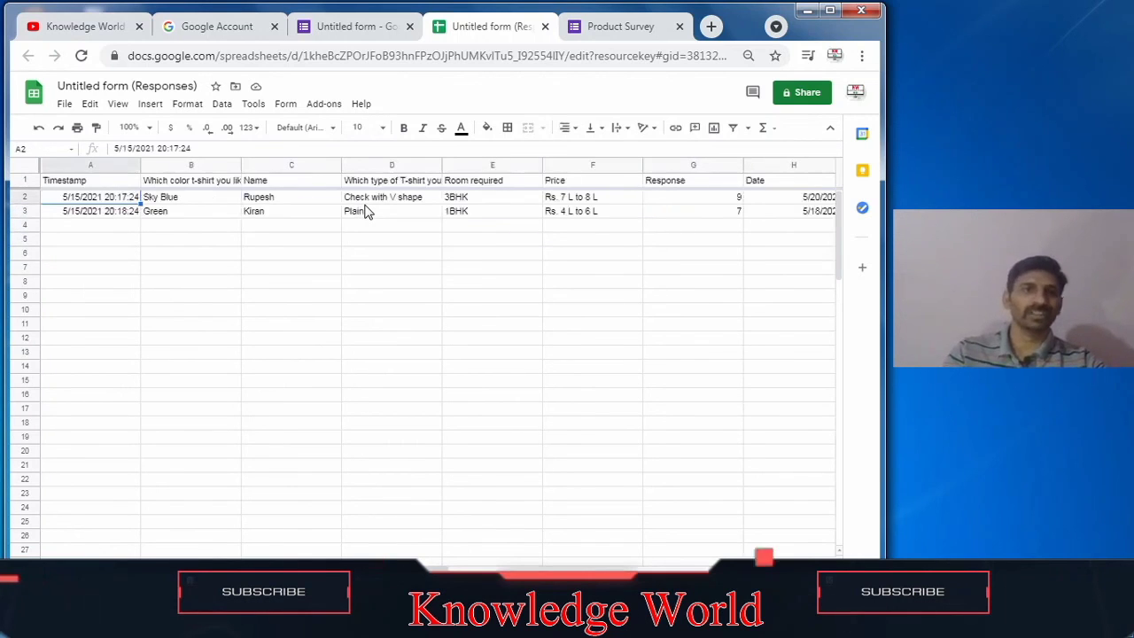
pyautogui.click(204, 30)
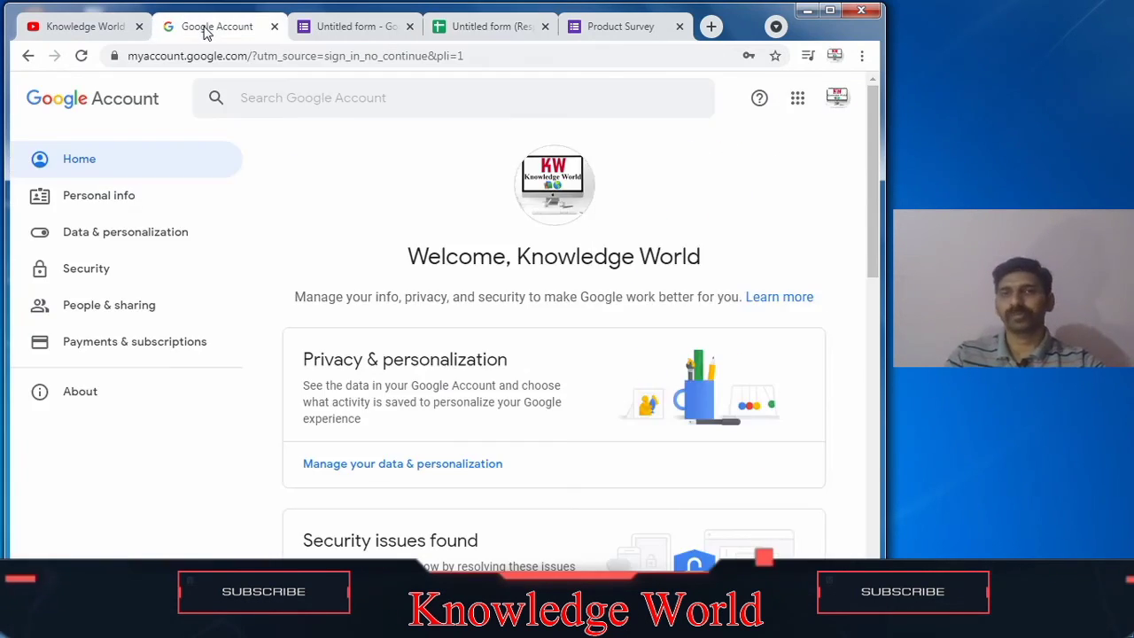
pyautogui.click(345, 27)
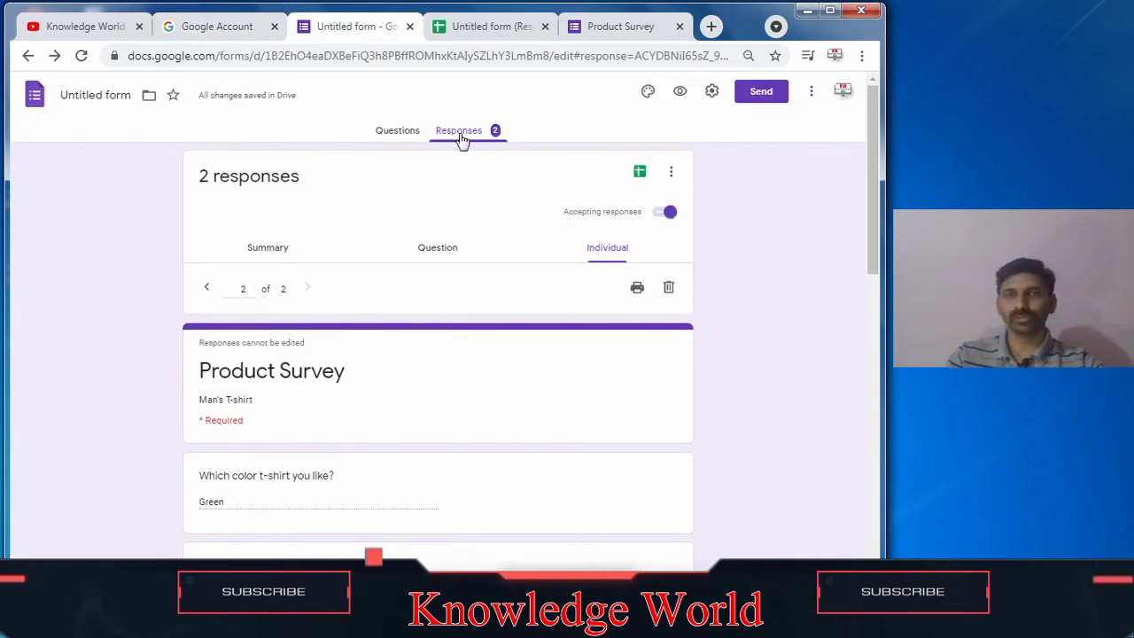
pyautogui.click(397, 133)
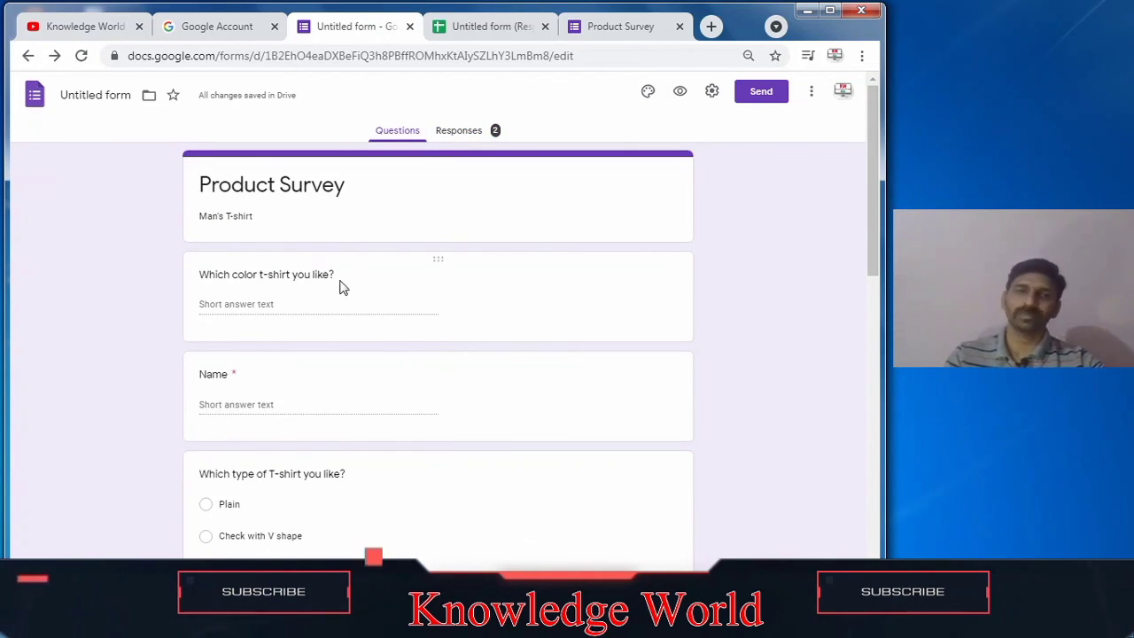
pyautogui.scroll(-2, 367, 507)
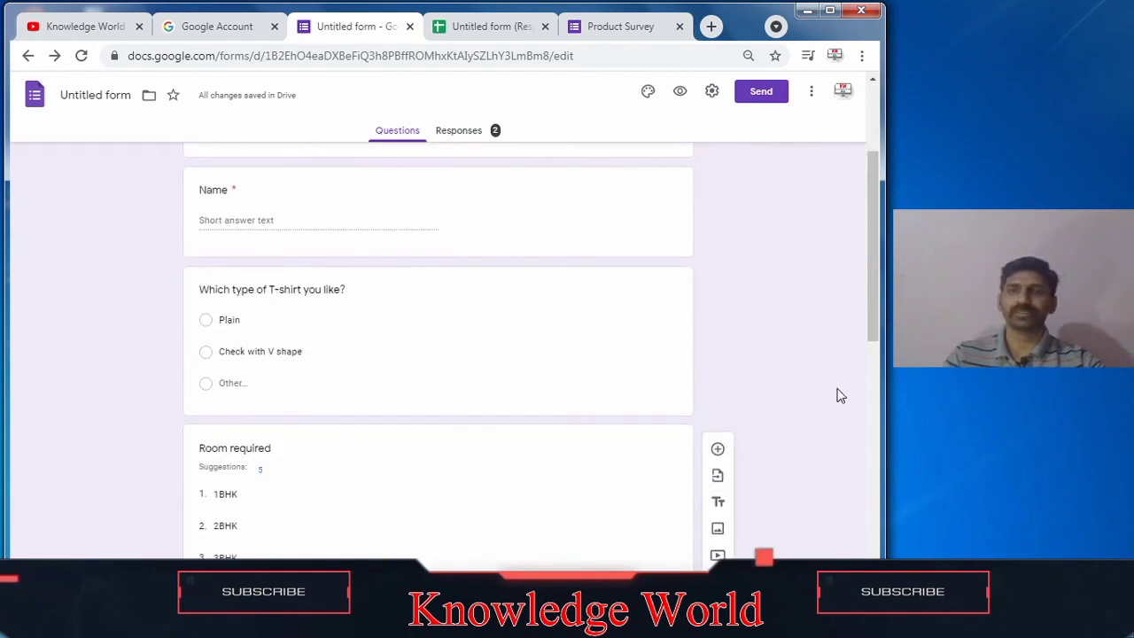
pyautogui.moveTo(874, 301); pyautogui.dragTo(876, 211)
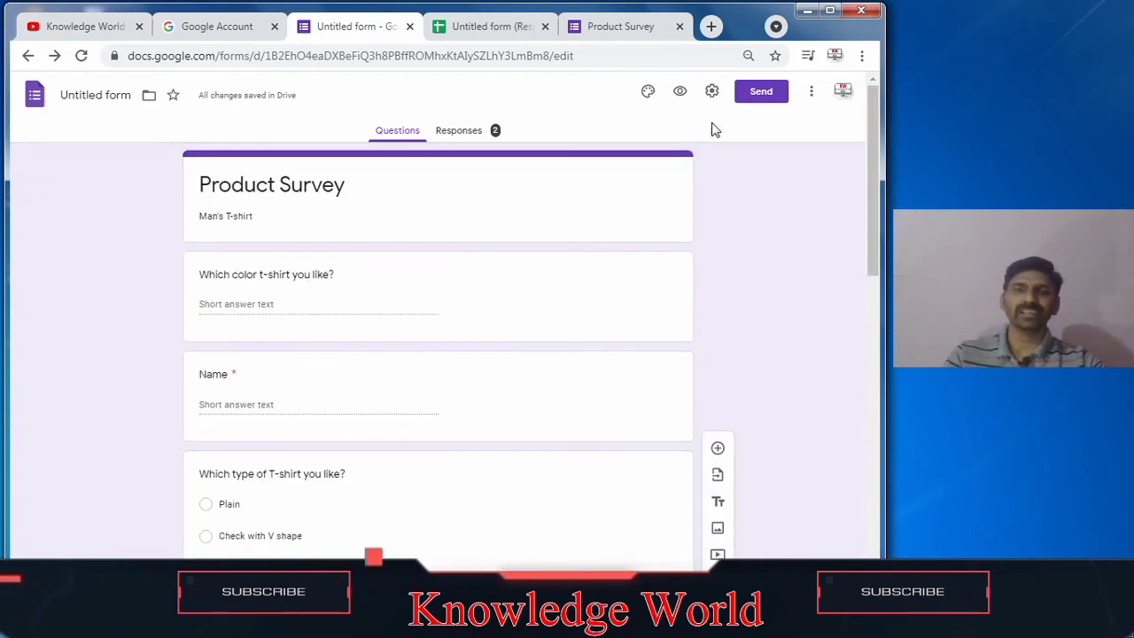
pyautogui.click(486, 31)
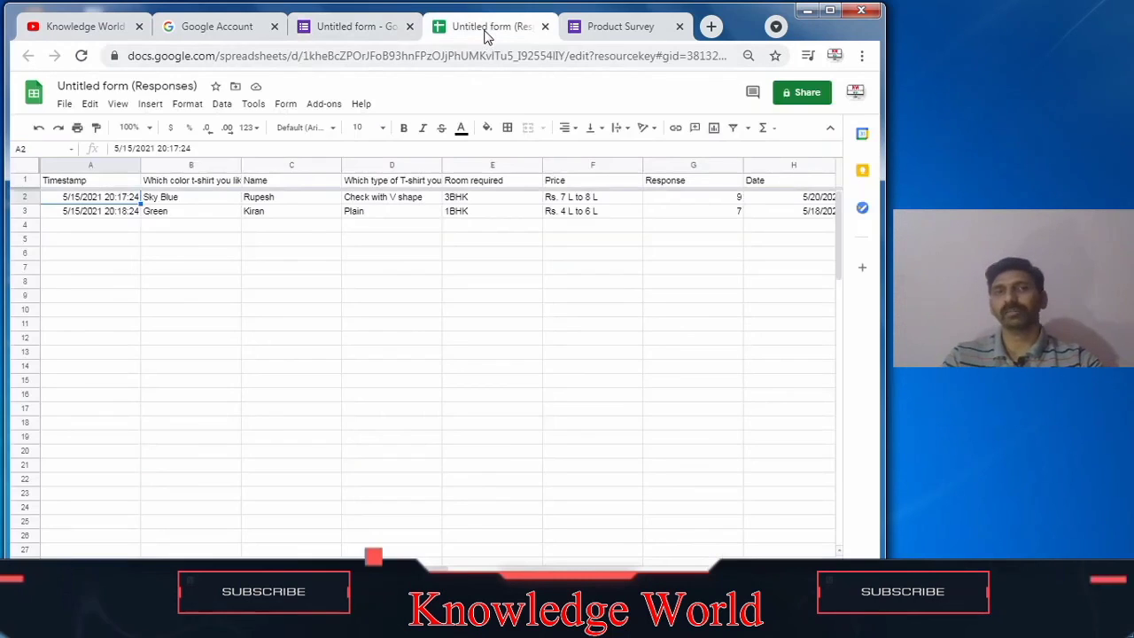
pyautogui.click(572, 38)
pyautogui.click(501, 36)
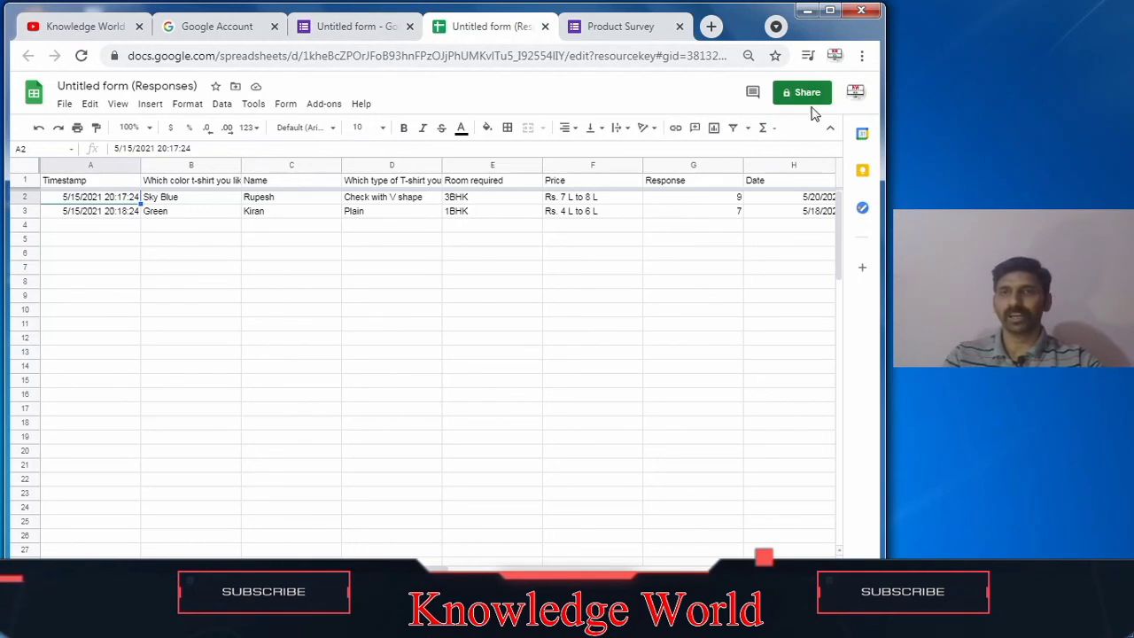
pyautogui.click(353, 26)
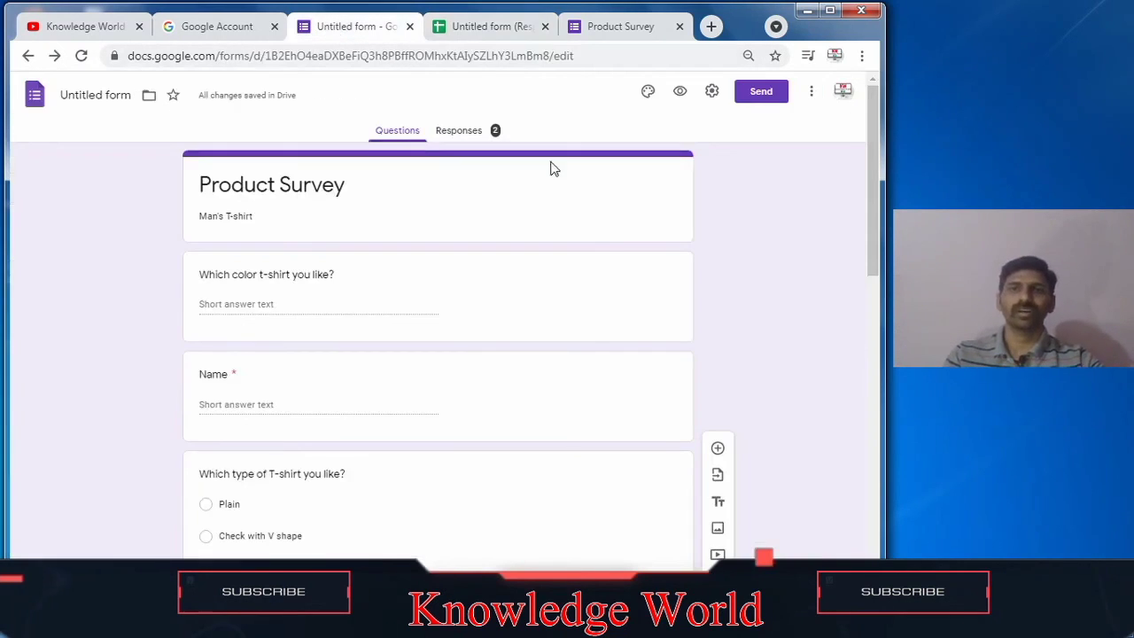